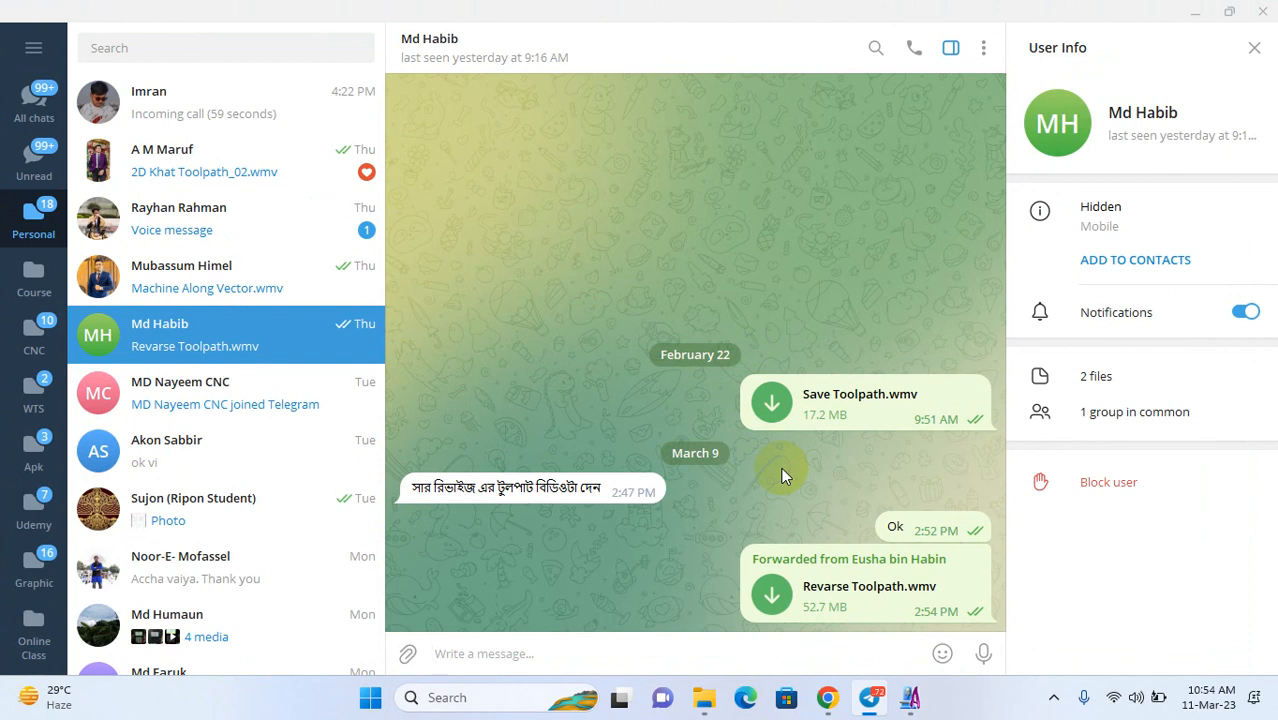
- Switch to ArtCAM Pro and bring up the scroll vectors at the upper end of the door design
{"action": "left_click", "coordinate": [1195, 12]}
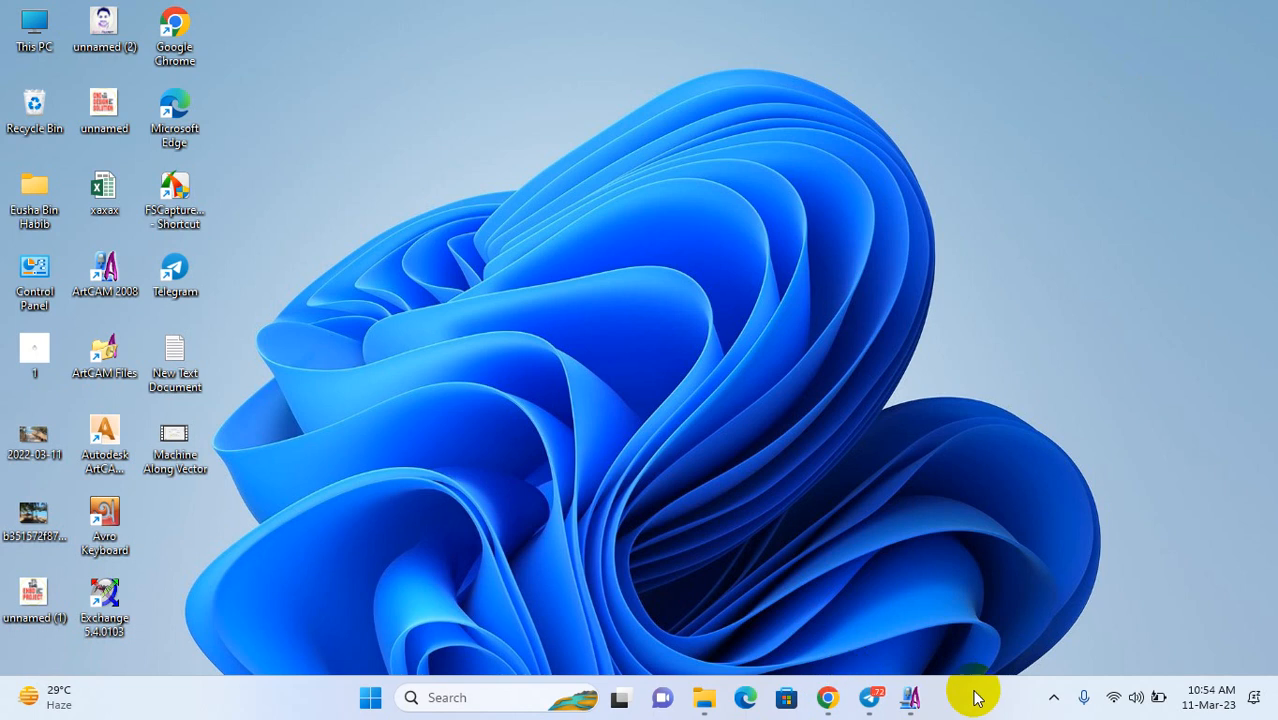
{"action": "left_click", "coordinate": [908, 697]}
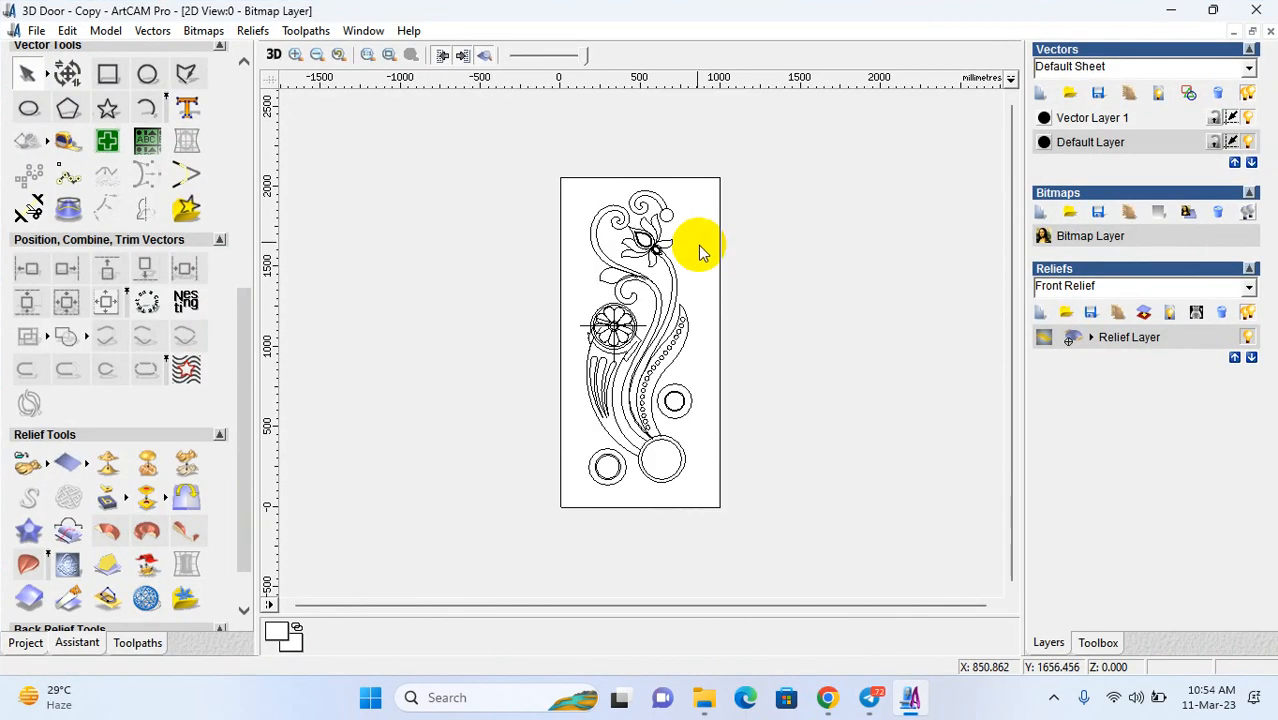
{"action": "scroll", "coordinate": [698, 250], "scroll_direction": "up", "scroll_amount": 6}
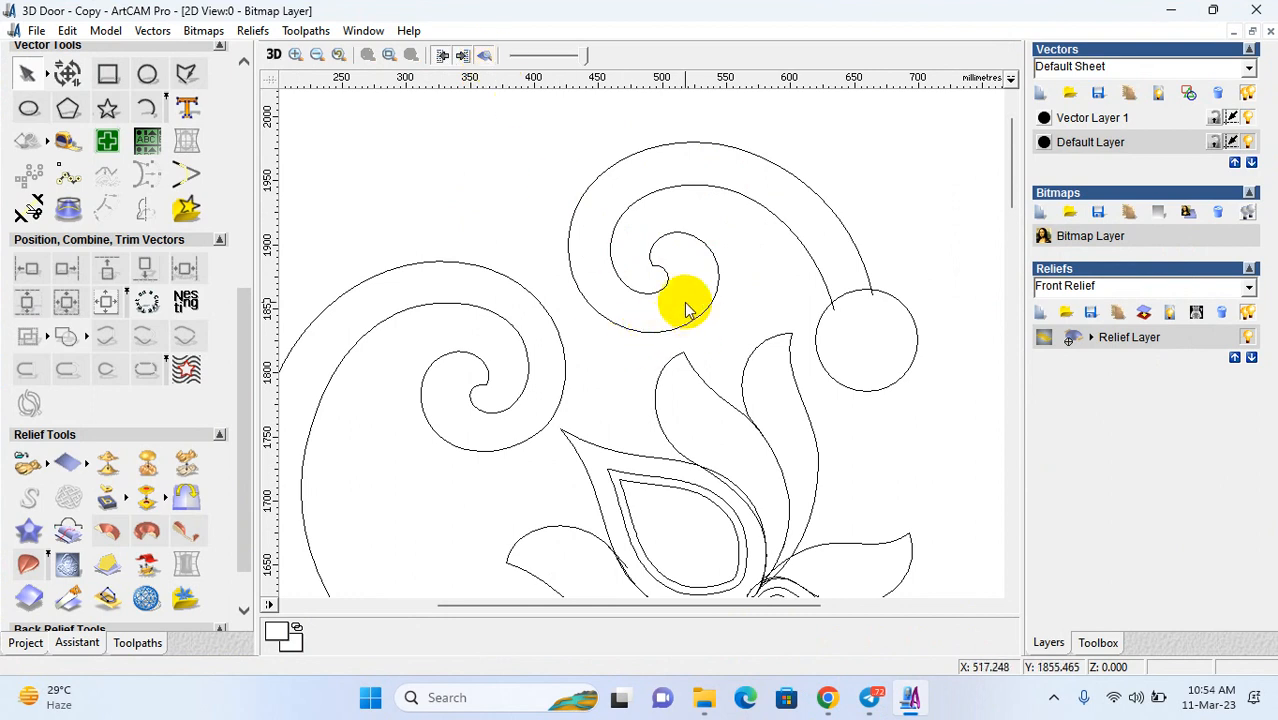
- Switch to File Explorer and open the MD 15 image from CNC Training > Door Images > mordern door Images
{"action": "left_click", "coordinate": [704, 697]}
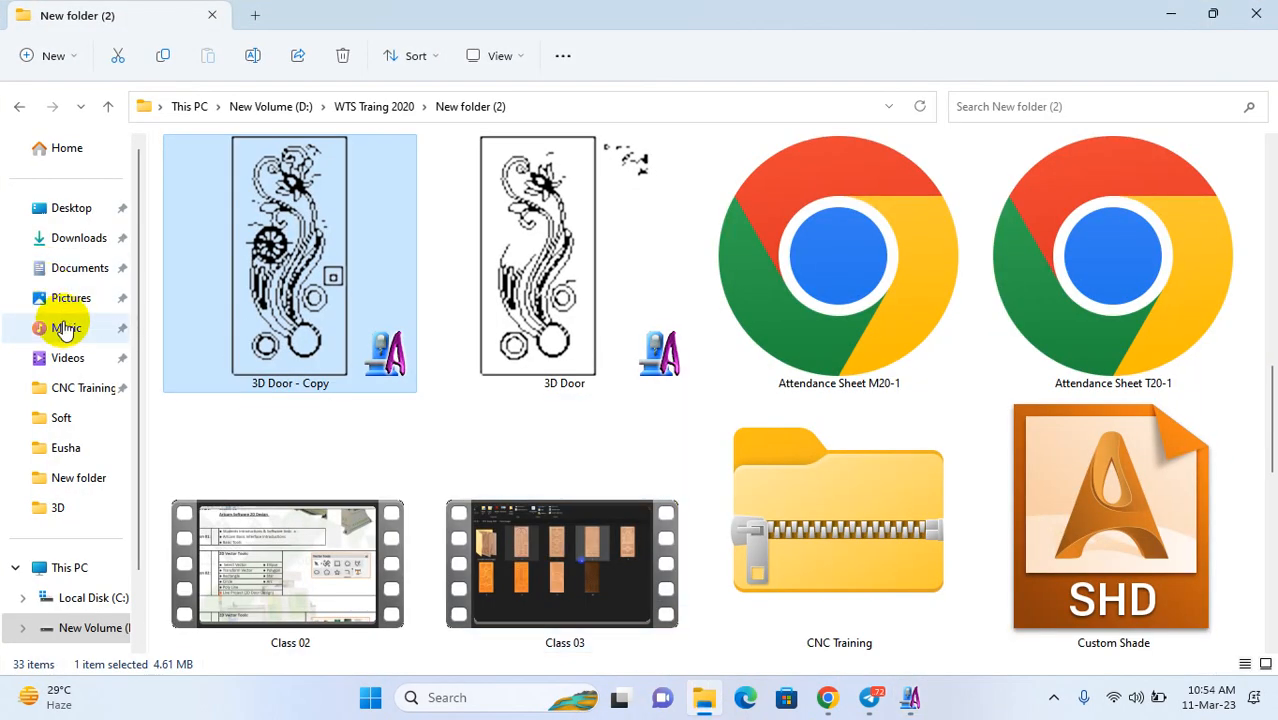
{"action": "left_click", "coordinate": [90, 391]}
{"action": "left_click", "coordinate": [220, 262]}
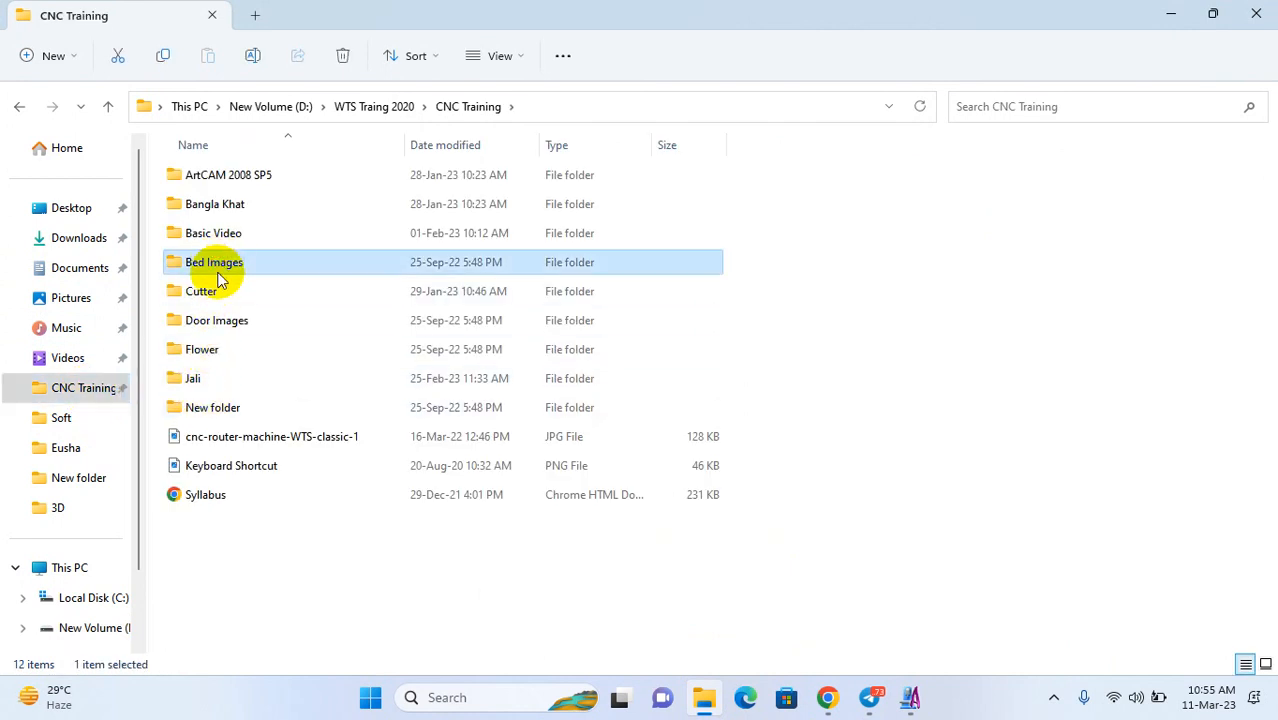
{"action": "double_click", "coordinate": [214, 321]}
{"action": "double_click", "coordinate": [268, 205]}
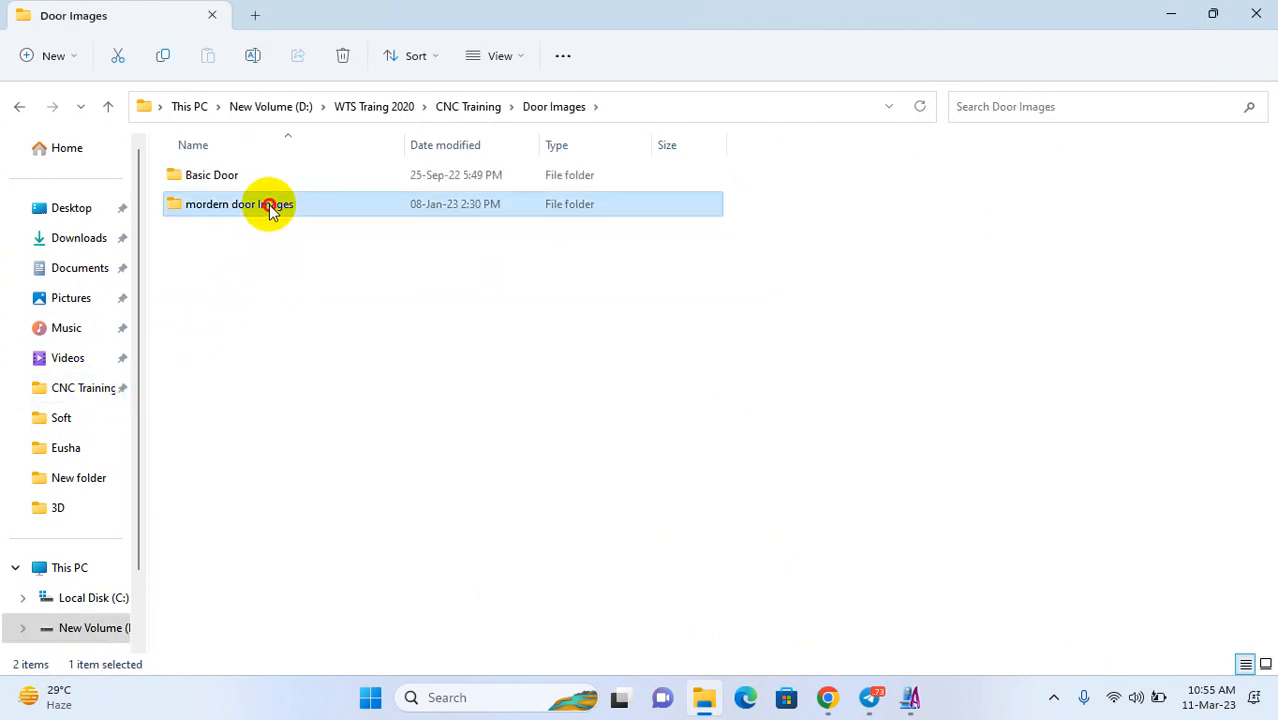
{"action": "double_click", "coordinate": [508, 294]}
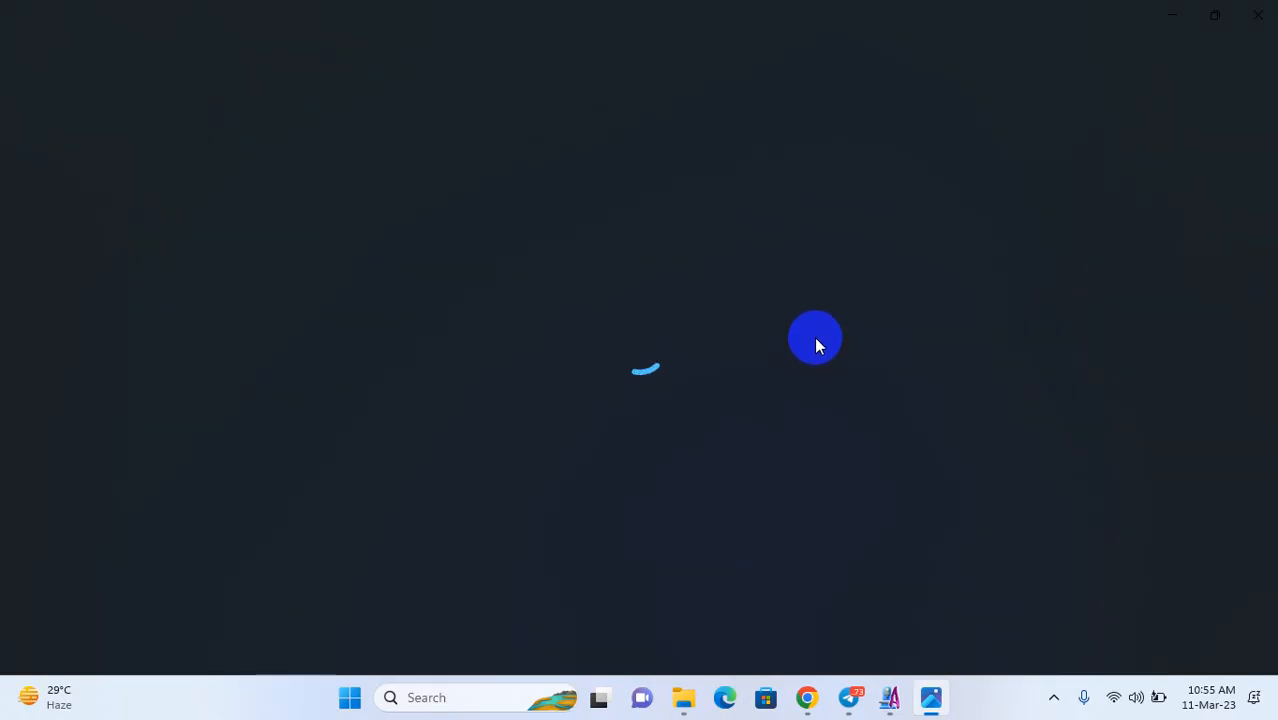
- Examine the upper carved scroll in the MD 15 door image up close and return to ArtCAM Pro
{"action": "scroll", "coordinate": [666, 117], "scroll_direction": "up", "scroll_amount": 5}
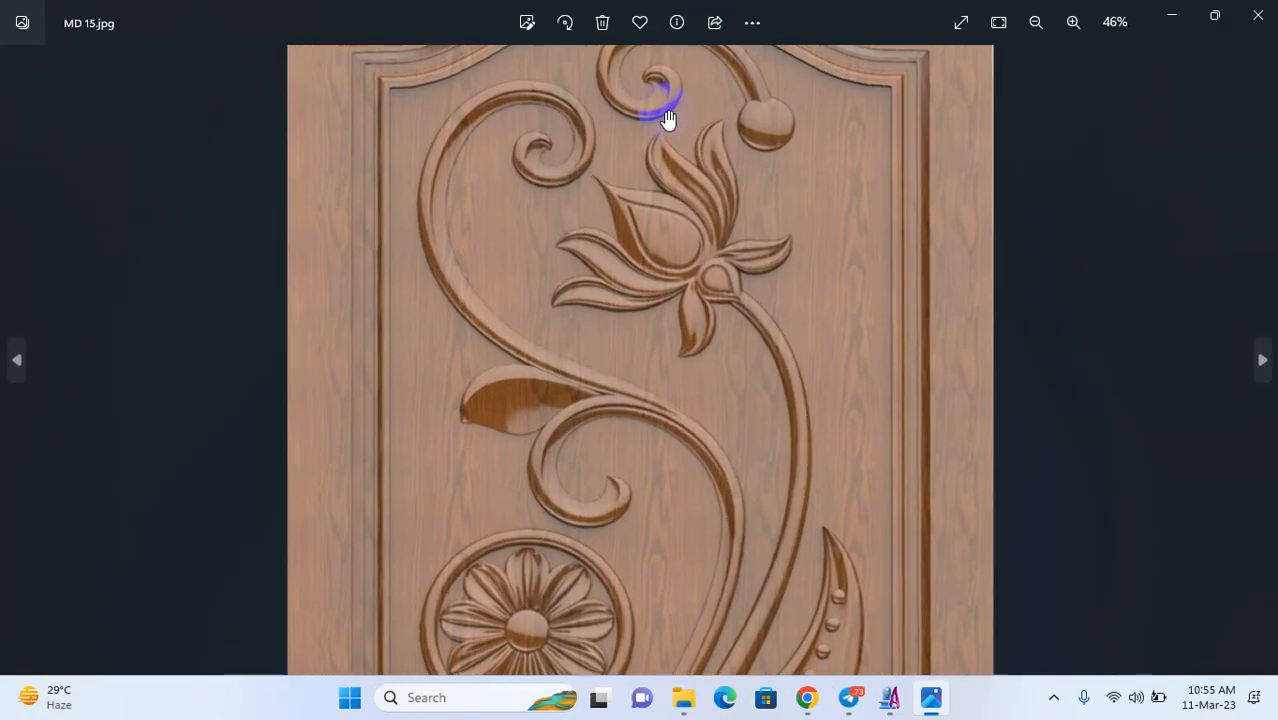
{"action": "left_click_drag", "start_coordinate": [666, 117], "coordinate": [576, 508]}
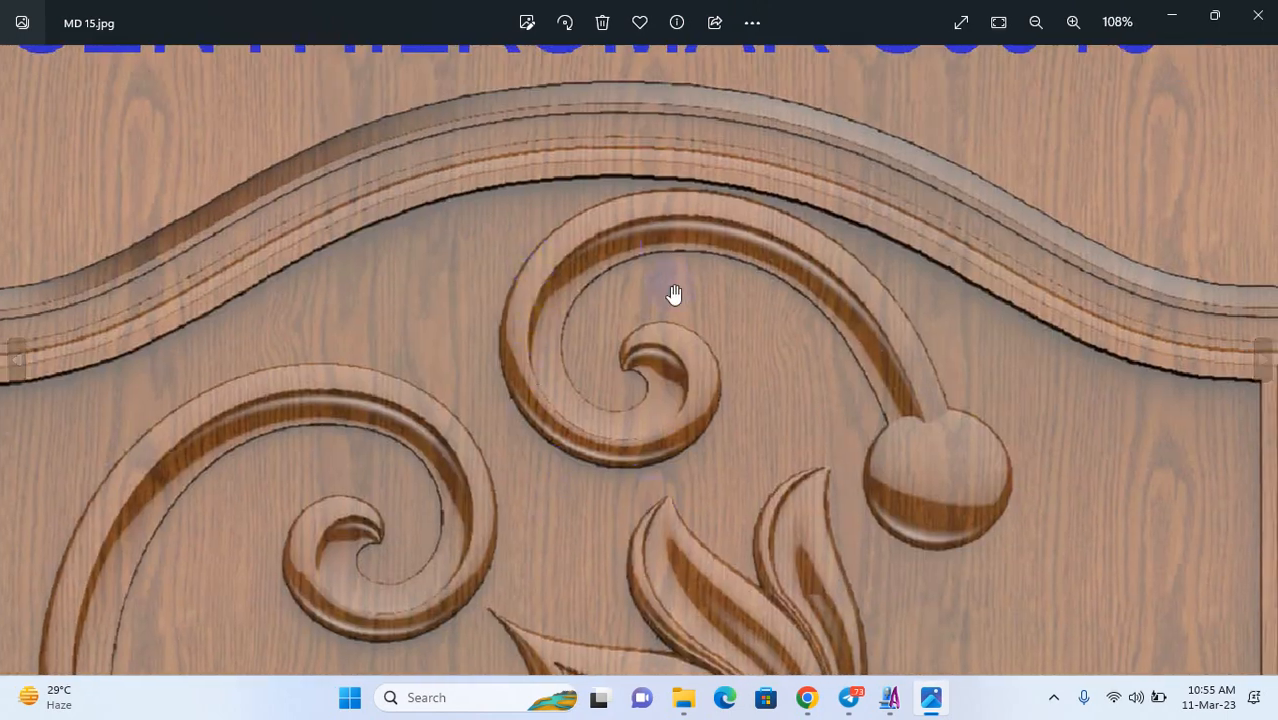
{"action": "scroll", "coordinate": [566, 342], "scroll_direction": "up", "scroll_amount": 3}
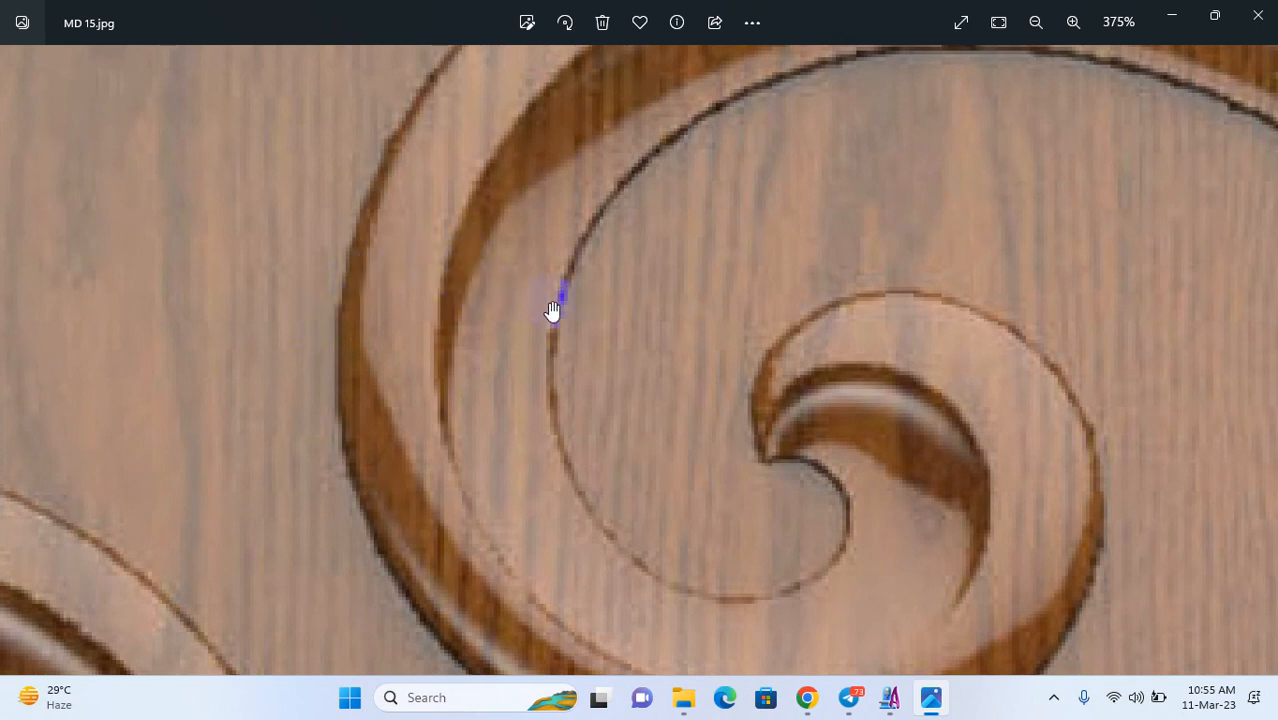
{"action": "left_click", "coordinate": [1172, 13]}
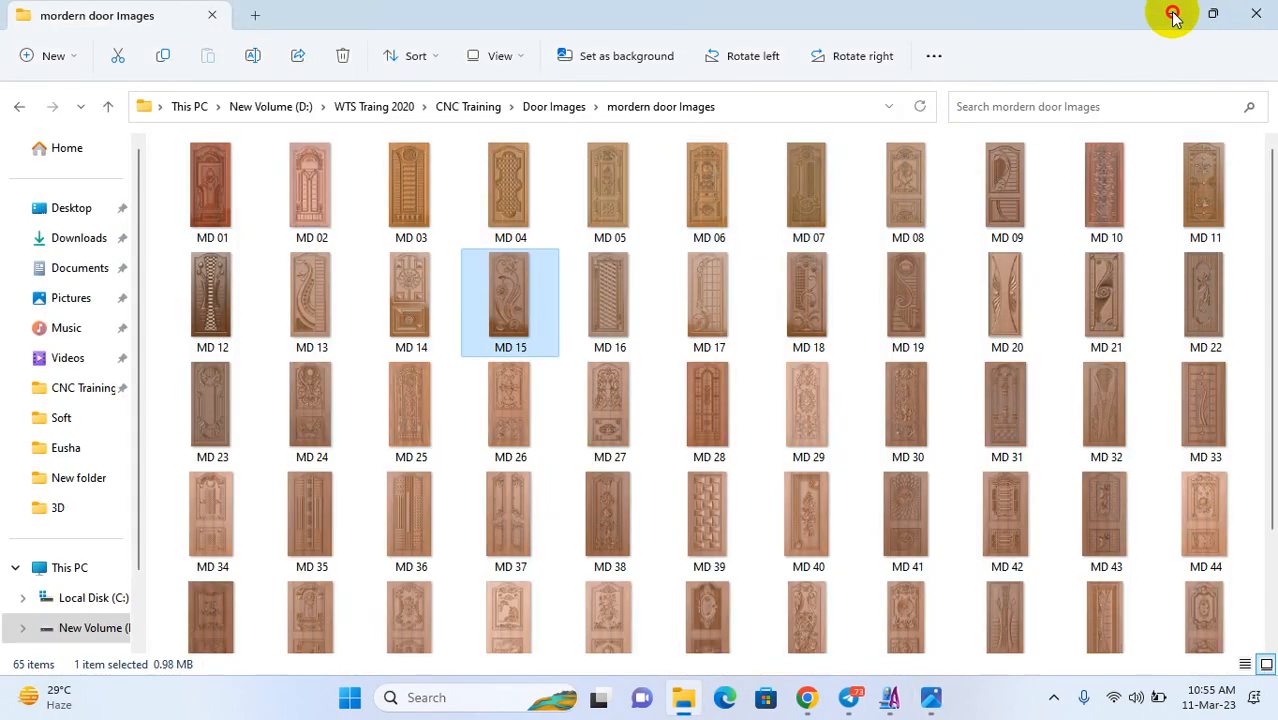
{"action": "left_click", "coordinate": [1172, 13]}
- Draw a circle about 28 mm in diameter above the upper scroll and place two copies to its left
{"action": "scroll", "coordinate": [780, 150], "scroll_direction": "up", "scroll_amount": 3}
{"action": "left_click", "coordinate": [147, 74]}
{"action": "left_click_drag", "start_coordinate": [686, 215], "coordinate": [540, 244]}
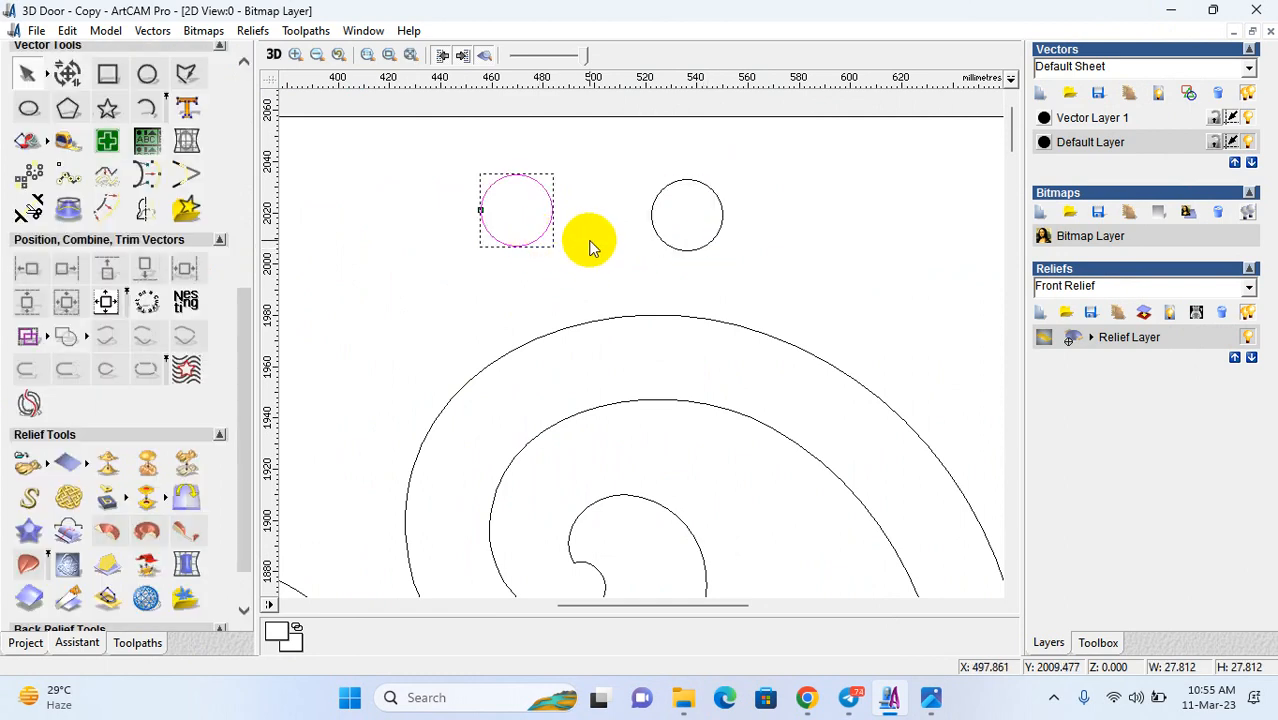
{"action": "left_click", "coordinate": [661, 240]}
{"action": "left_click_drag", "start_coordinate": [661, 240], "coordinate": [410, 211], "text": "ctrl"}
- Node-edit the rightmost small circle and remove its lower half to leave an open semicircular arc
{"action": "left_click", "coordinate": [694, 250]}
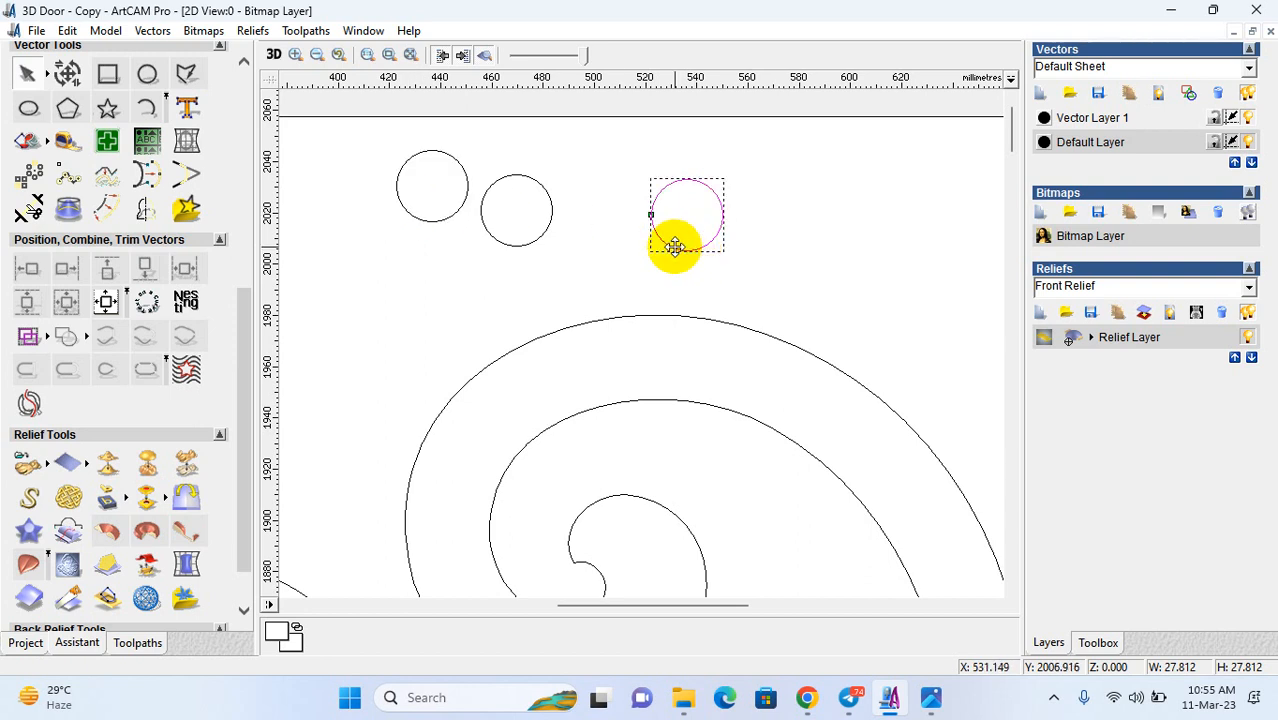
{"action": "double_click", "coordinate": [684, 247]}
{"action": "key", "text": "r"}
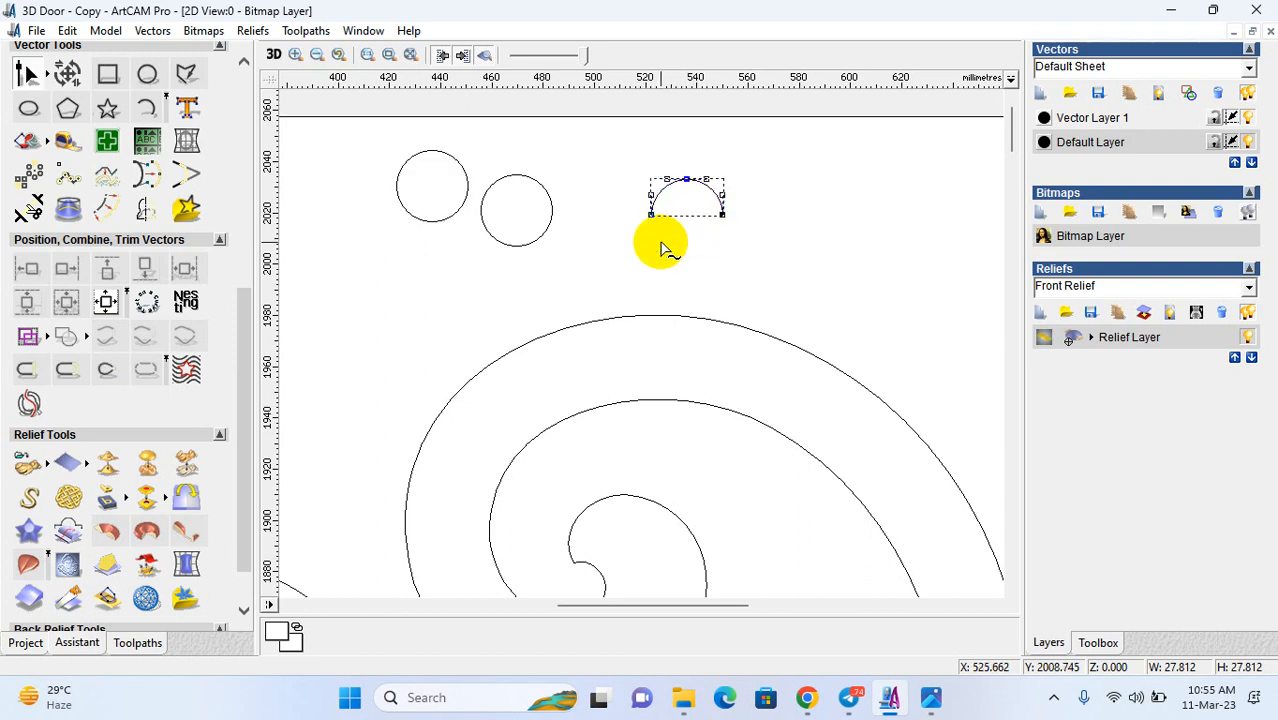
{"action": "scroll", "coordinate": [692, 210], "scroll_direction": "up", "scroll_amount": 2}
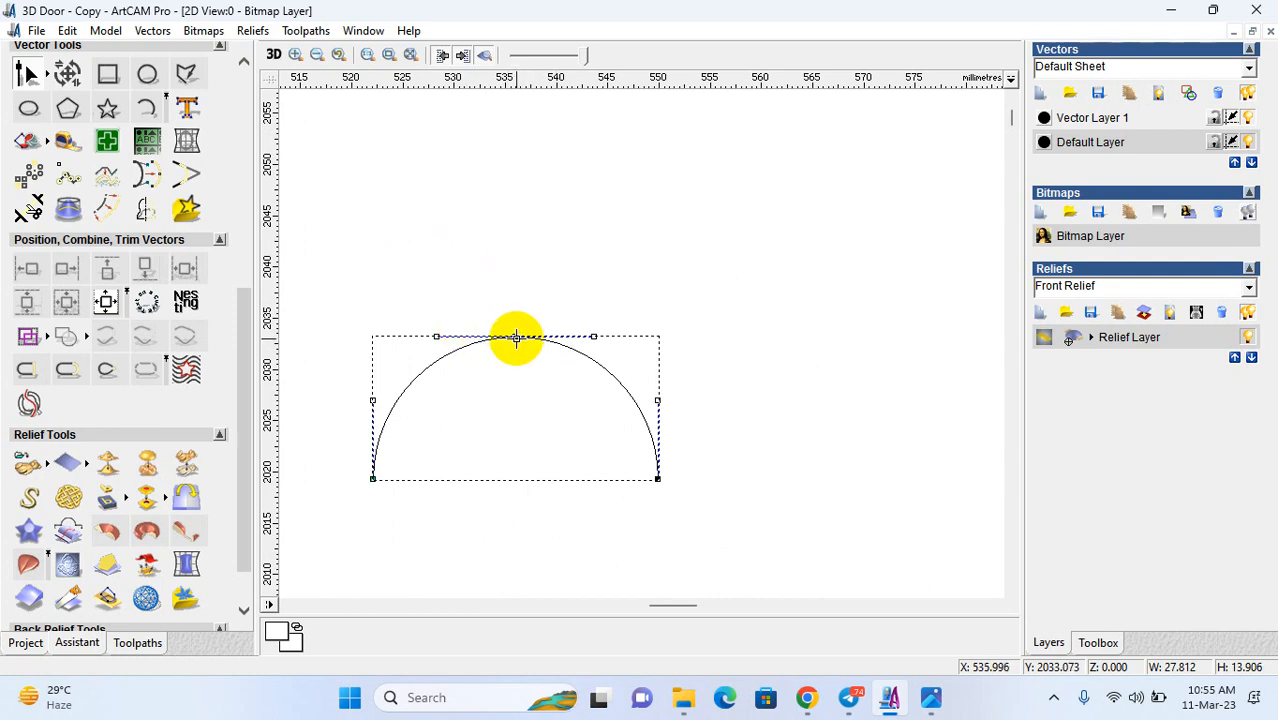
- Make the arc's apex a corner and lower the left span's control handles to hollow out that side
{"action": "left_click", "coordinate": [516, 337]}
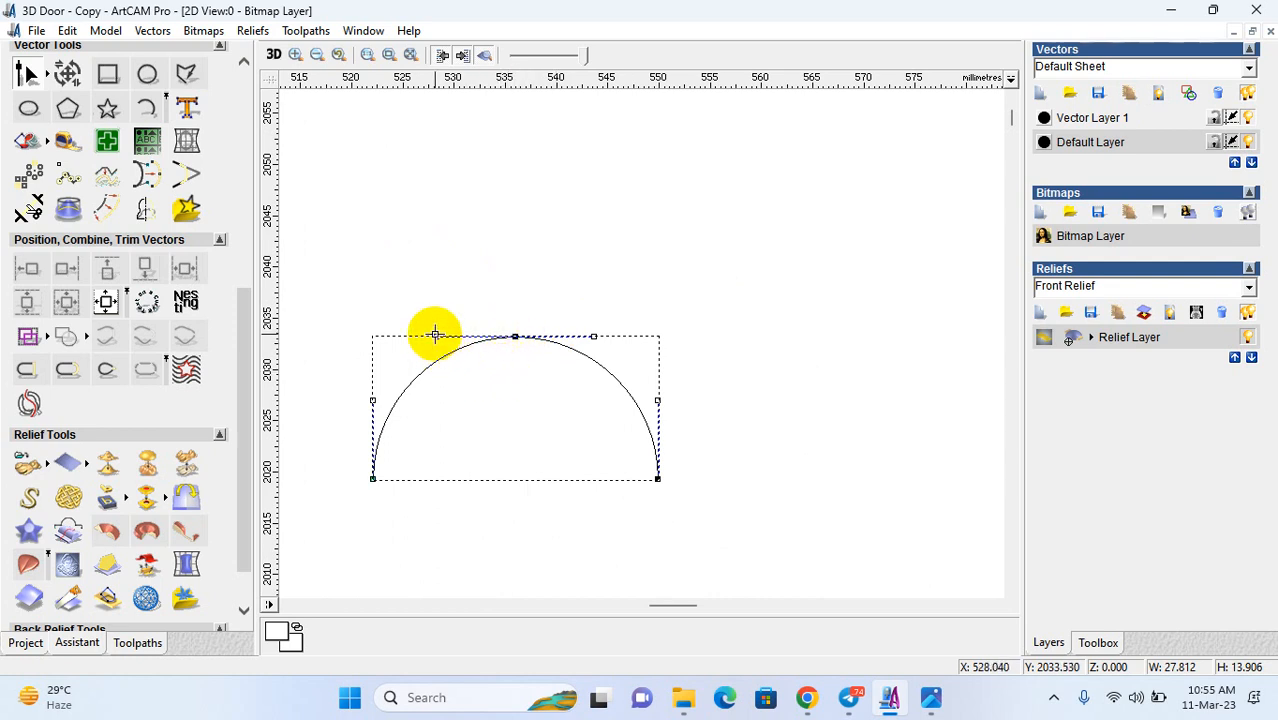
{"action": "left_click_drag", "start_coordinate": [435, 343], "coordinate": [431, 436]}
{"action": "left_click_drag", "start_coordinate": [376, 400], "coordinate": [358, 411]}
{"action": "key", "text": "Down"}
{"action": "key", "text": "Down"}
{"action": "key", "text": "Down"}
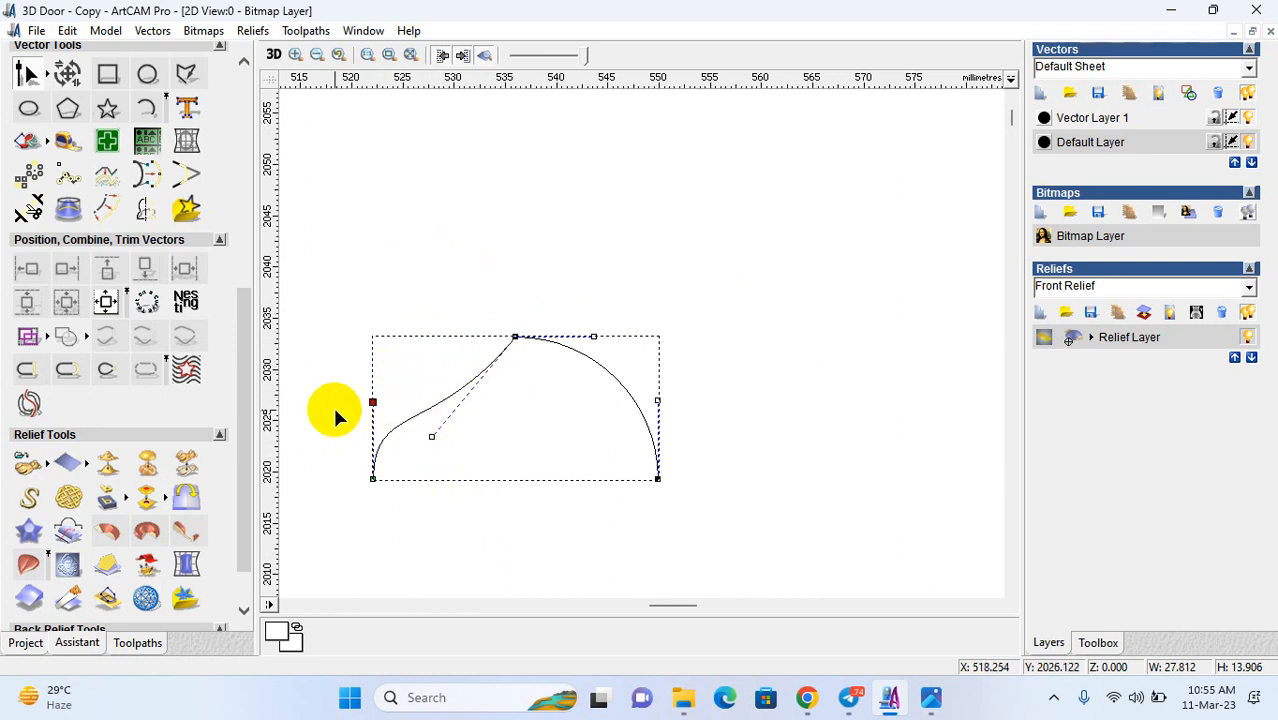
- Refine the left span's curve by shifting the apex's left control handle slightly right and down
{"action": "left_click", "coordinate": [420, 433]}
{"action": "key", "text": "Right"}
{"action": "key", "text": "Right"}
{"action": "key", "text": "Right"}
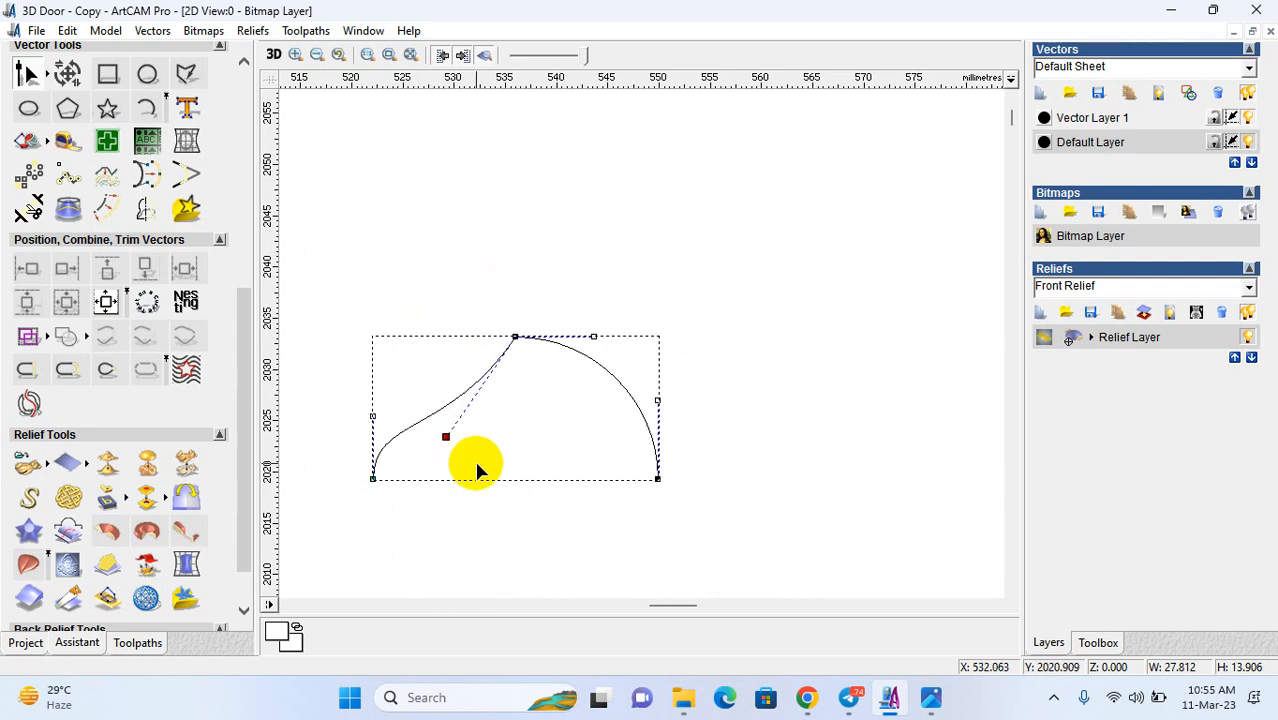
{"action": "left_click_drag", "start_coordinate": [446, 440], "coordinate": [561, 446]}
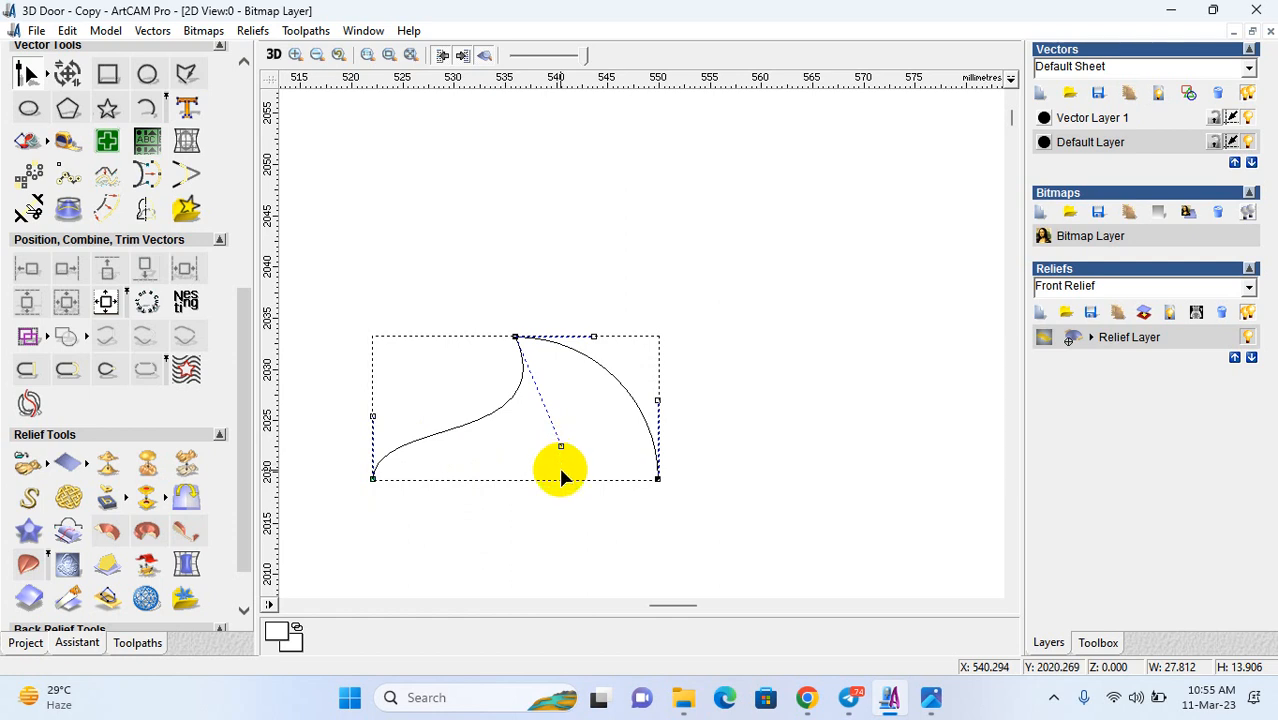
{"action": "key", "text": "ctrl+z"}
{"action": "left_click_drag", "start_coordinate": [446, 440], "coordinate": [446, 453]}
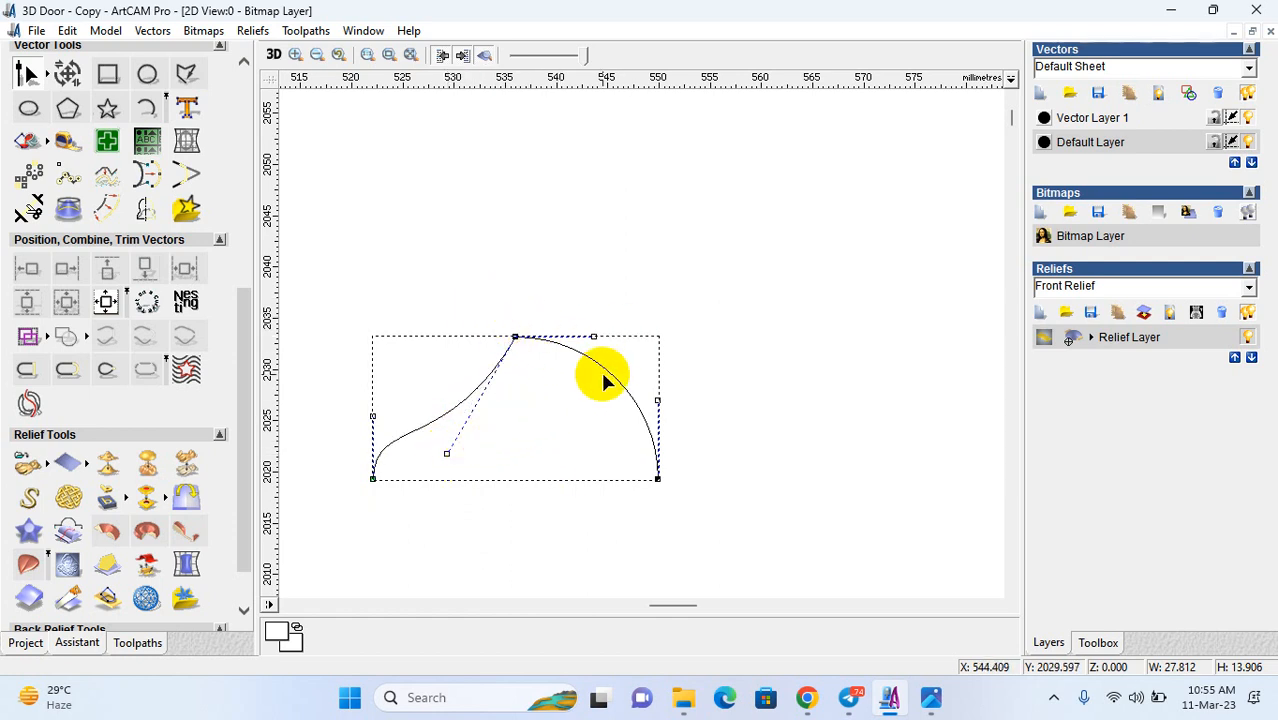
- Convert the profile's right span to an arc, nudge the apex node slightly right and finish node editing
{"action": "left_click", "coordinate": [515, 337]}
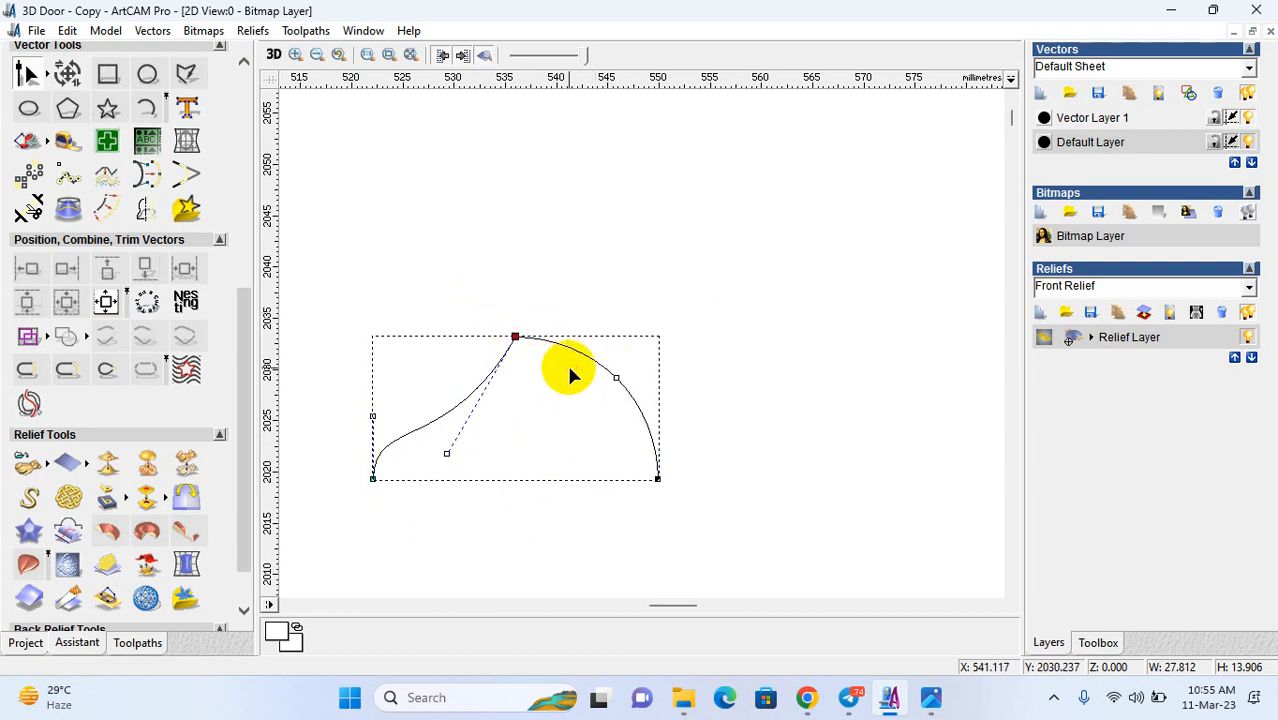
{"action": "key", "text": "Right"}
{"action": "key", "text": "Right"}
{"action": "key", "text": "Right"}
{"action": "left_click", "coordinate": [540, 405]}
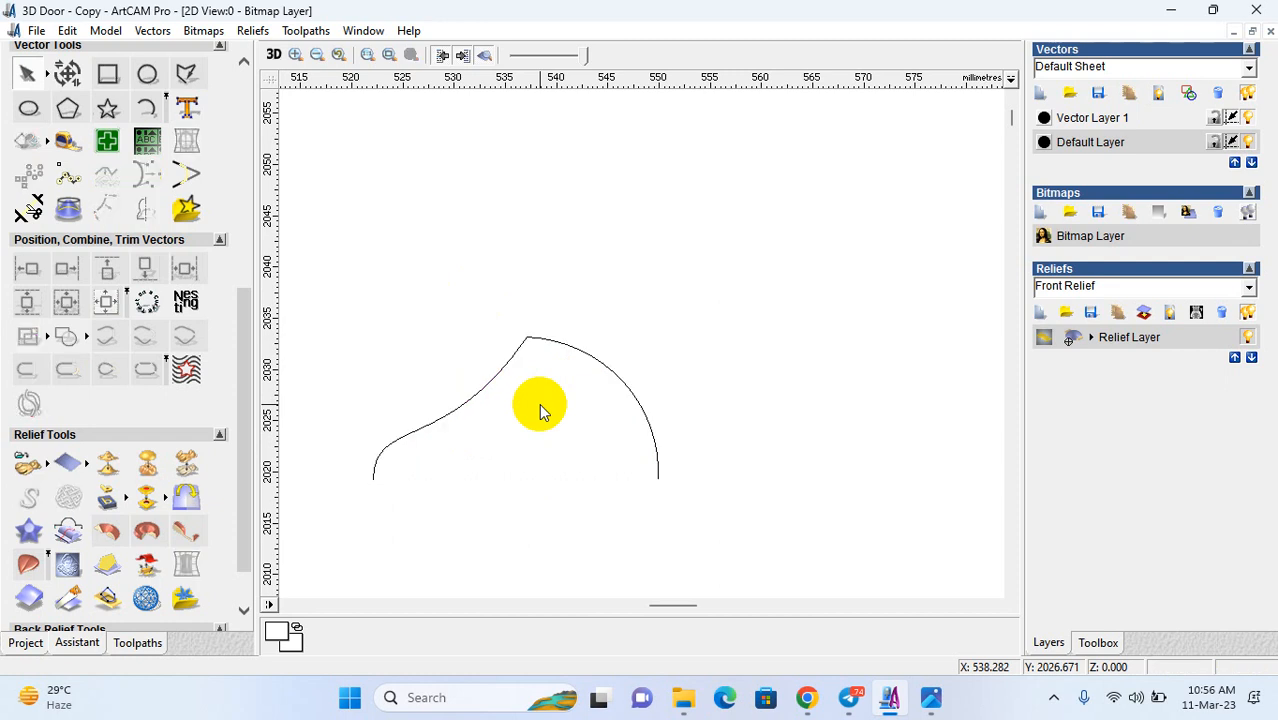
- Examine the edited profile and the separate inner and outer curves of the upper scroll
{"action": "scroll", "coordinate": [539, 402], "scroll_direction": "down", "scroll_amount": 2}
{"action": "left_click_drag", "start_coordinate": [485, 242], "coordinate": [722, 414]}
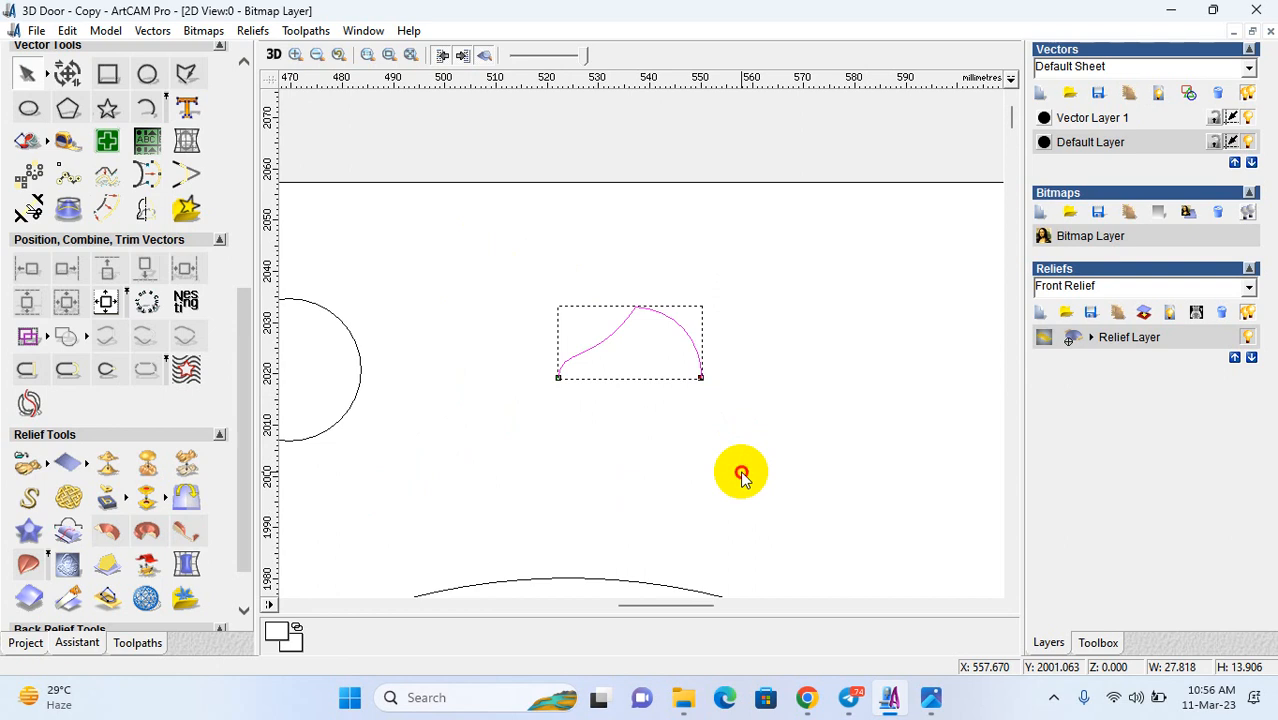
{"action": "left_click", "coordinate": [665, 432]}
{"action": "scroll", "coordinate": [665, 428], "scroll_direction": "down", "scroll_amount": 4}
{"action": "scroll", "coordinate": [621, 338], "scroll_direction": "up", "scroll_amount": 2}
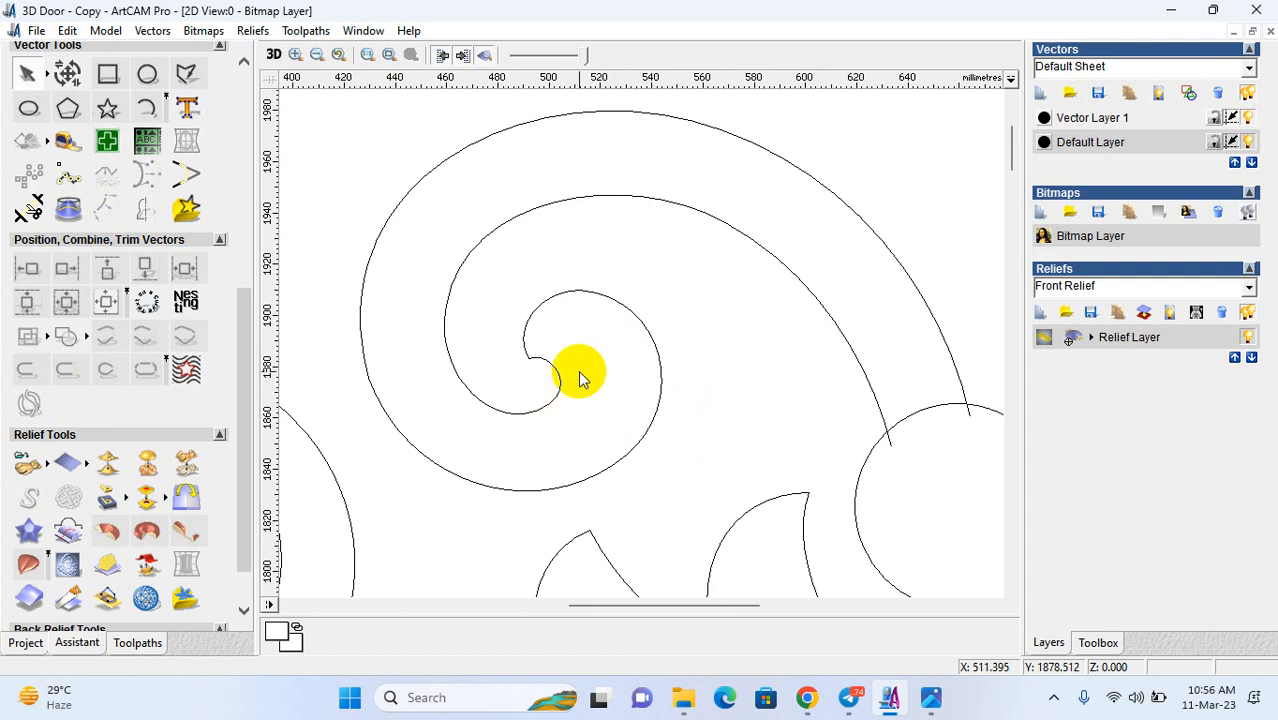
{"action": "scroll", "coordinate": [580, 378], "scroll_direction": "down", "scroll_amount": 2}
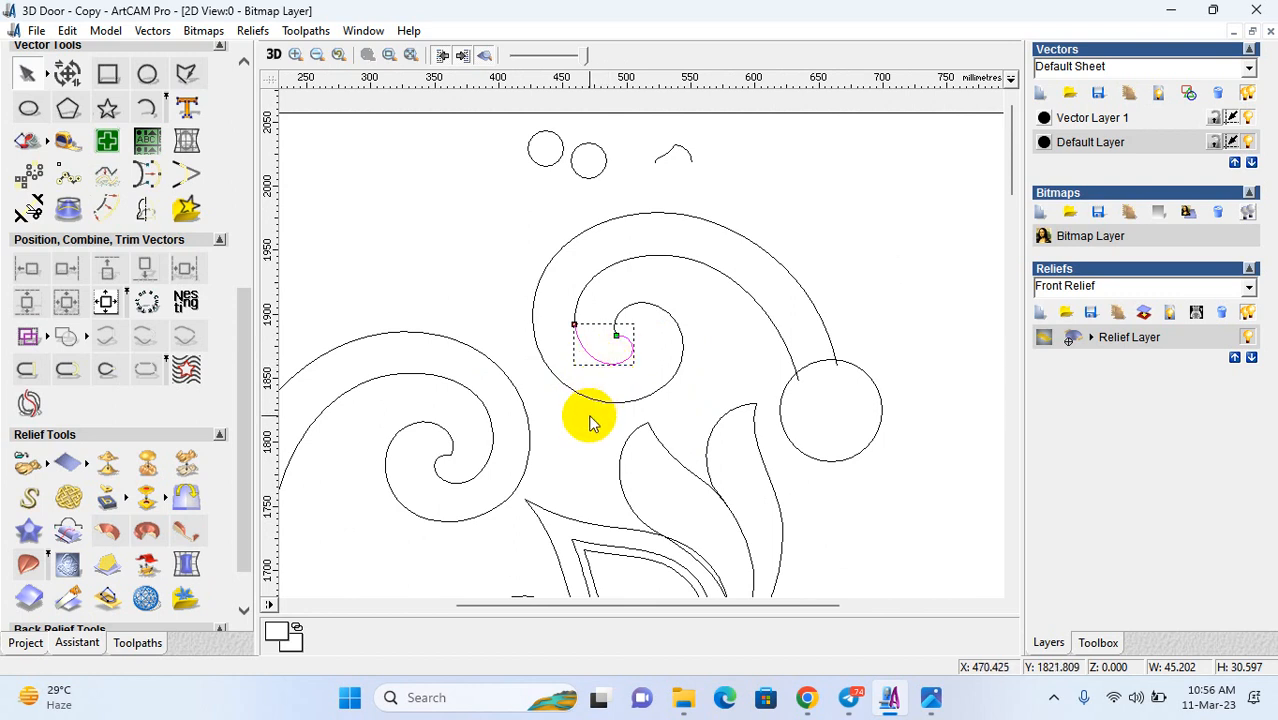
{"action": "left_click", "coordinate": [598, 406]}
{"action": "left_click", "coordinate": [598, 402]}
{"action": "left_click", "coordinate": [600, 364]}
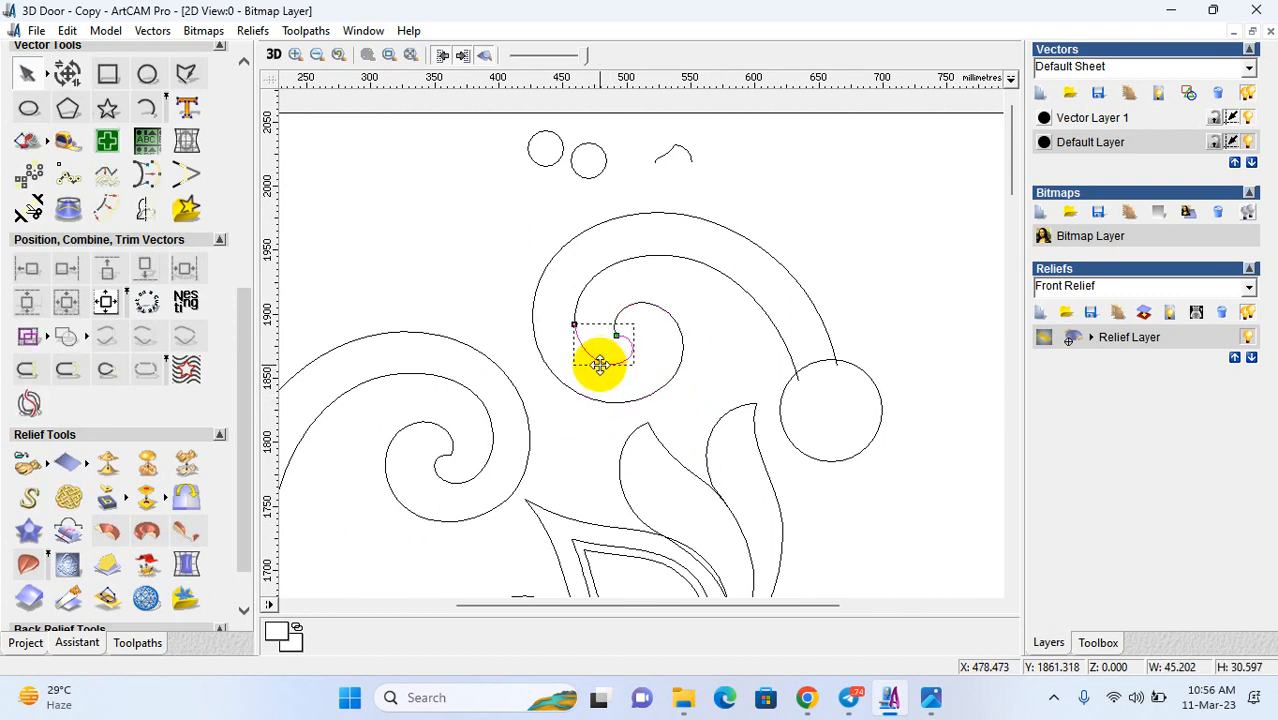
{"action": "left_click", "coordinate": [581, 397]}
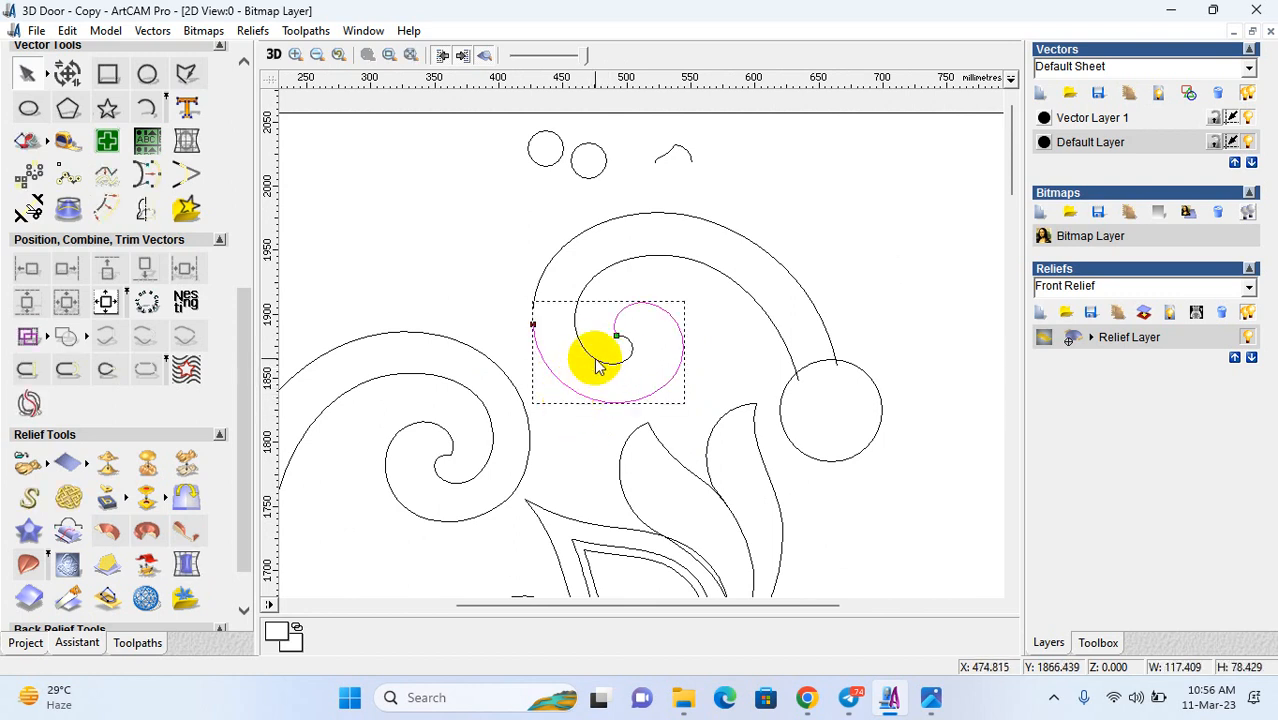
- Move the profile to the upper left of the scroll and draw a rectangle about 36 mm by 16 mm above it
{"action": "left_click", "coordinate": [662, 153]}
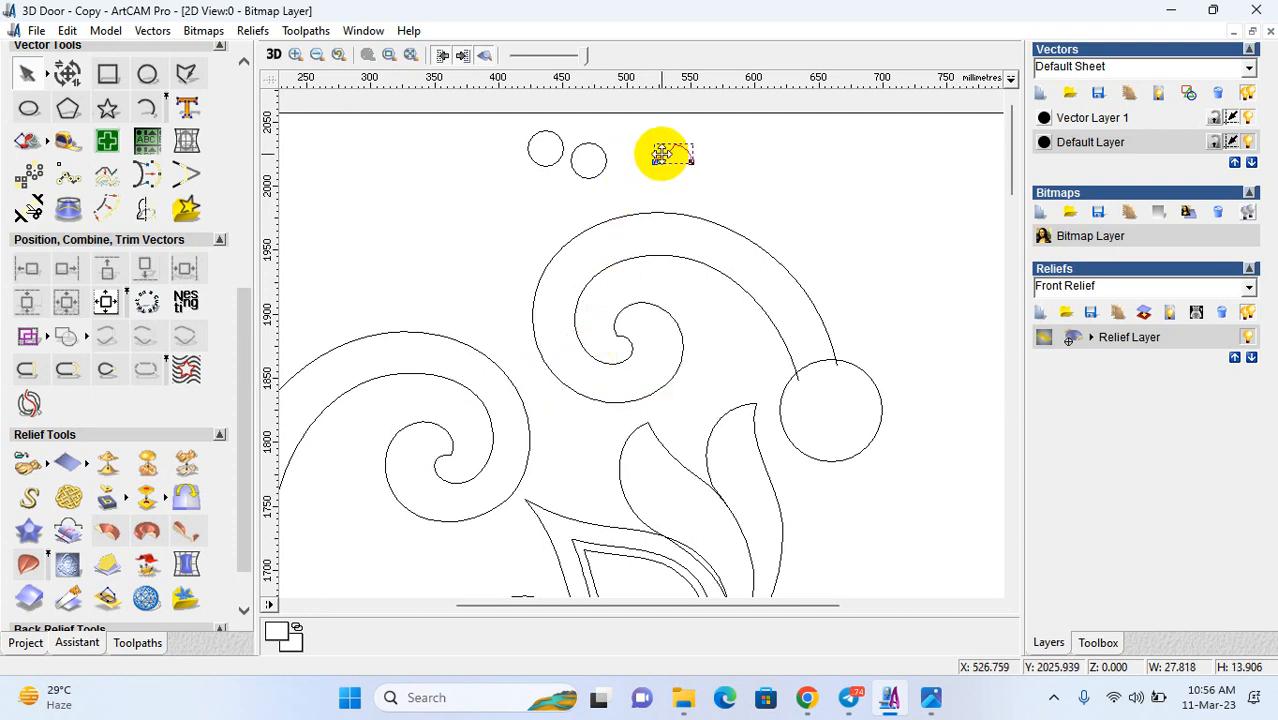
{"action": "left_click_drag", "start_coordinate": [569, 375], "coordinate": [499, 240]}
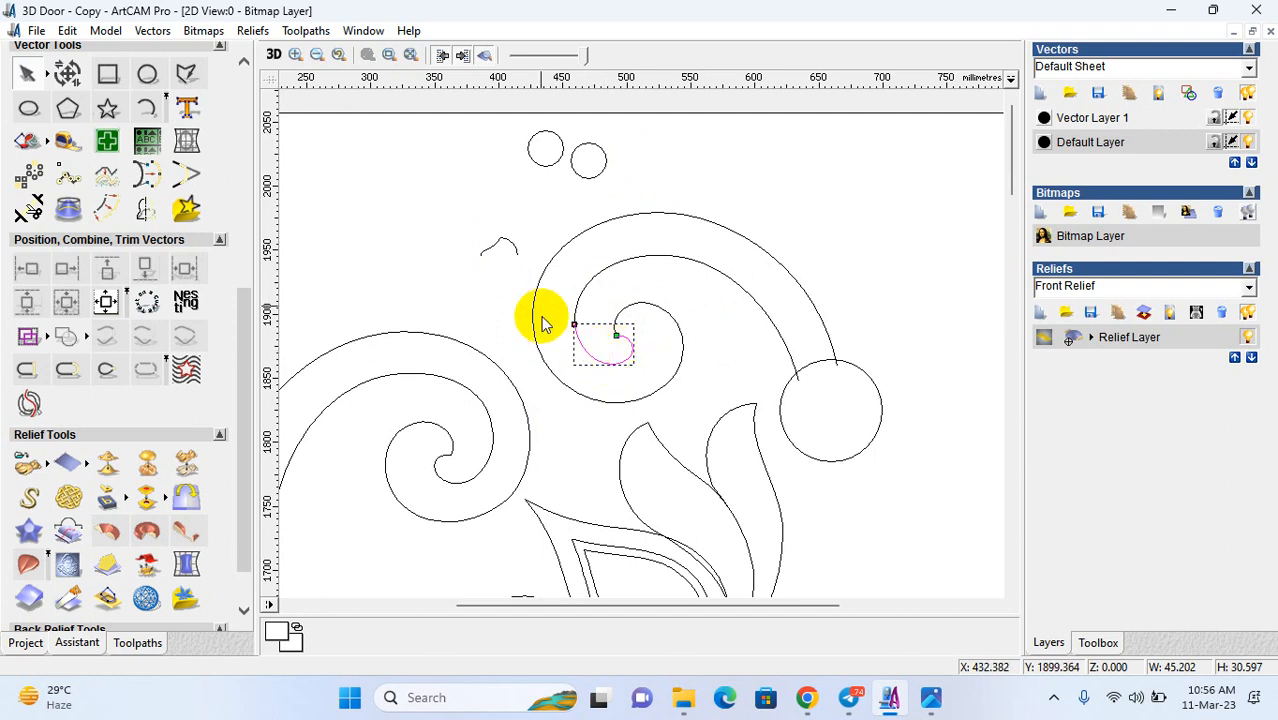
{"action": "mouse_move", "coordinate": [452, 216]}
{"action": "left_mouse_down"}
{"action": "mouse_move", "coordinate": [503, 238]}
{"action": "mouse_move", "coordinate": [464, 218]}
{"action": "left_mouse_up"}
{"action": "scroll", "coordinate": [470, 221], "scroll_direction": "up", "scroll_amount": 1}
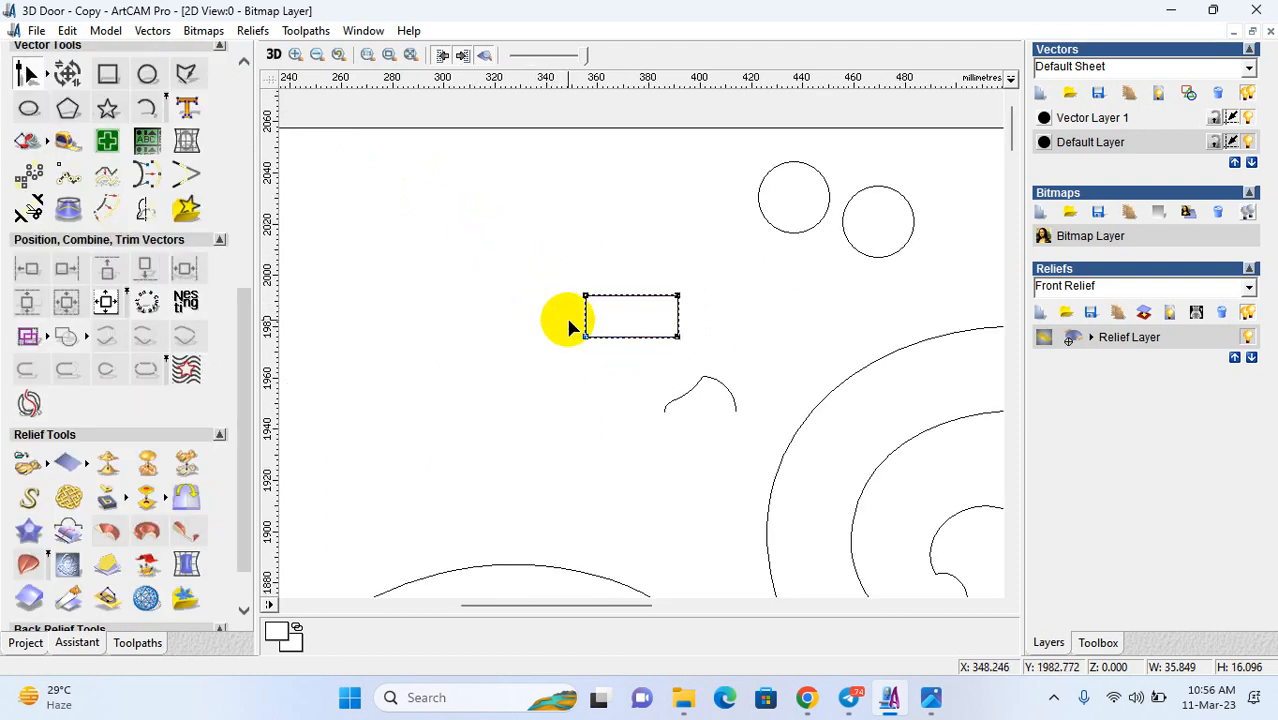
- Turn the rectangle into an open profile without a bottom edge, its upper-right node shifted inward and its right side bent into an arc
{"action": "left_click_drag", "start_coordinate": [673, 275], "coordinate": [660, 332]}
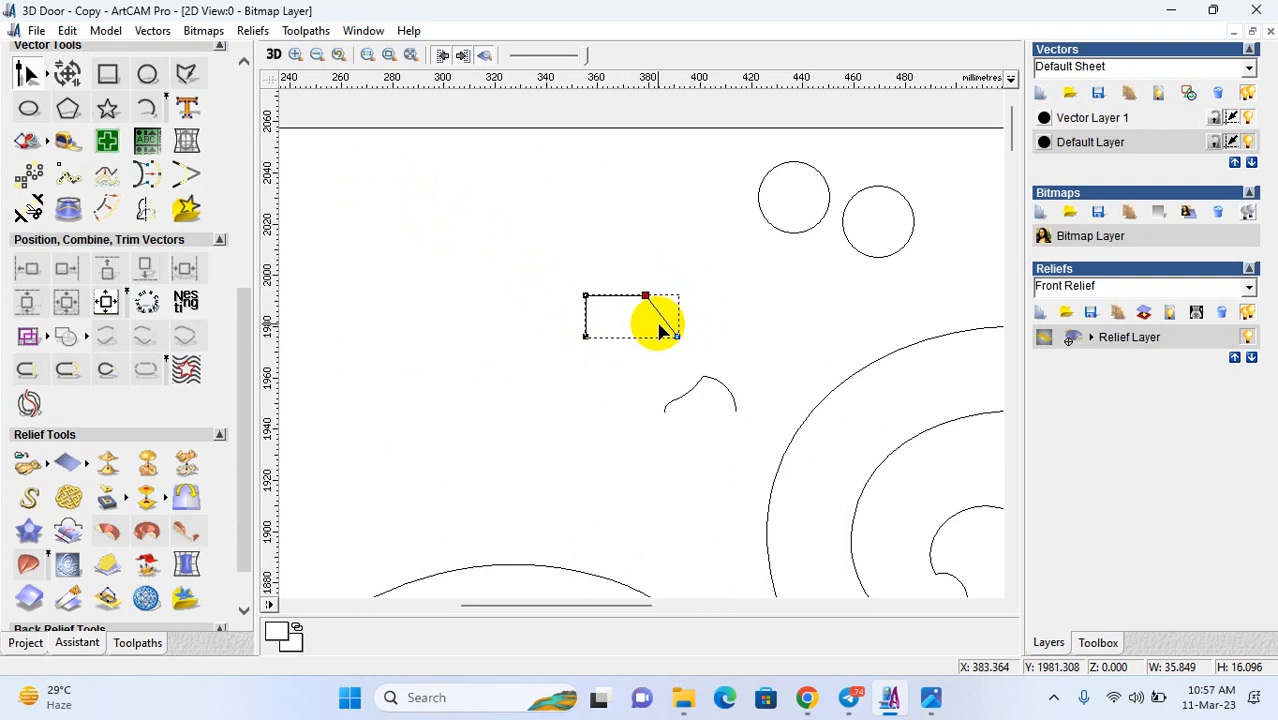
{"action": "scroll", "coordinate": [660, 320], "scroll_direction": "up", "scroll_amount": 2}
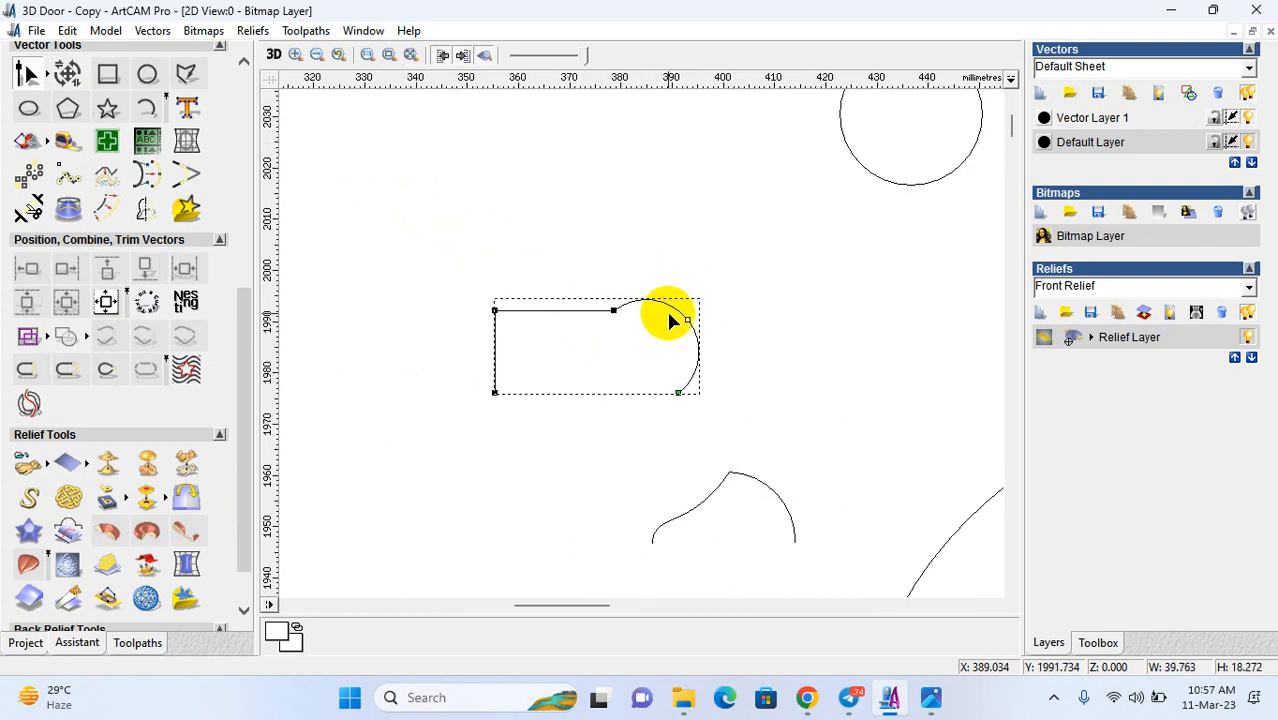
{"action": "left_click_drag", "start_coordinate": [687, 319], "coordinate": [659, 349]}
{"action": "key", "text": "n"}
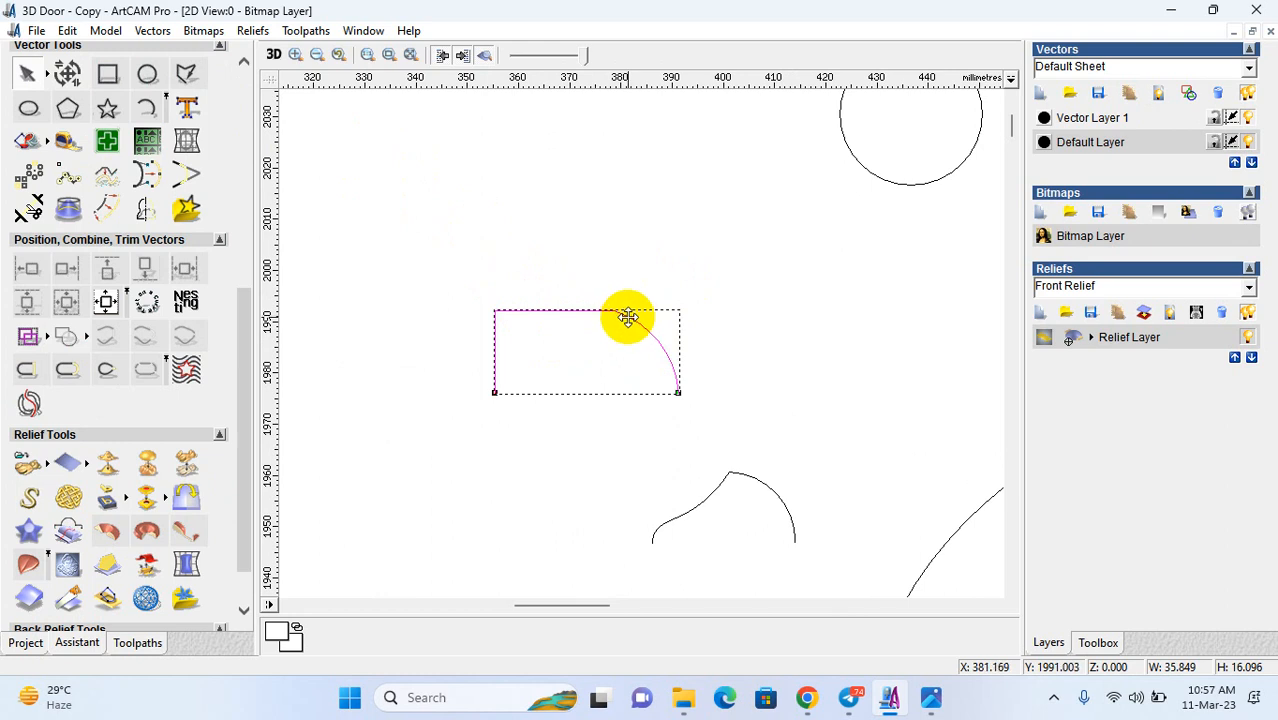
- Mirror a copy of the rounded open profile to its right, then move the pair up-left and separate the mirrored copy slightly
{"action": "scroll", "coordinate": [713, 414], "scroll_direction": "down", "scroll_amount": 2}
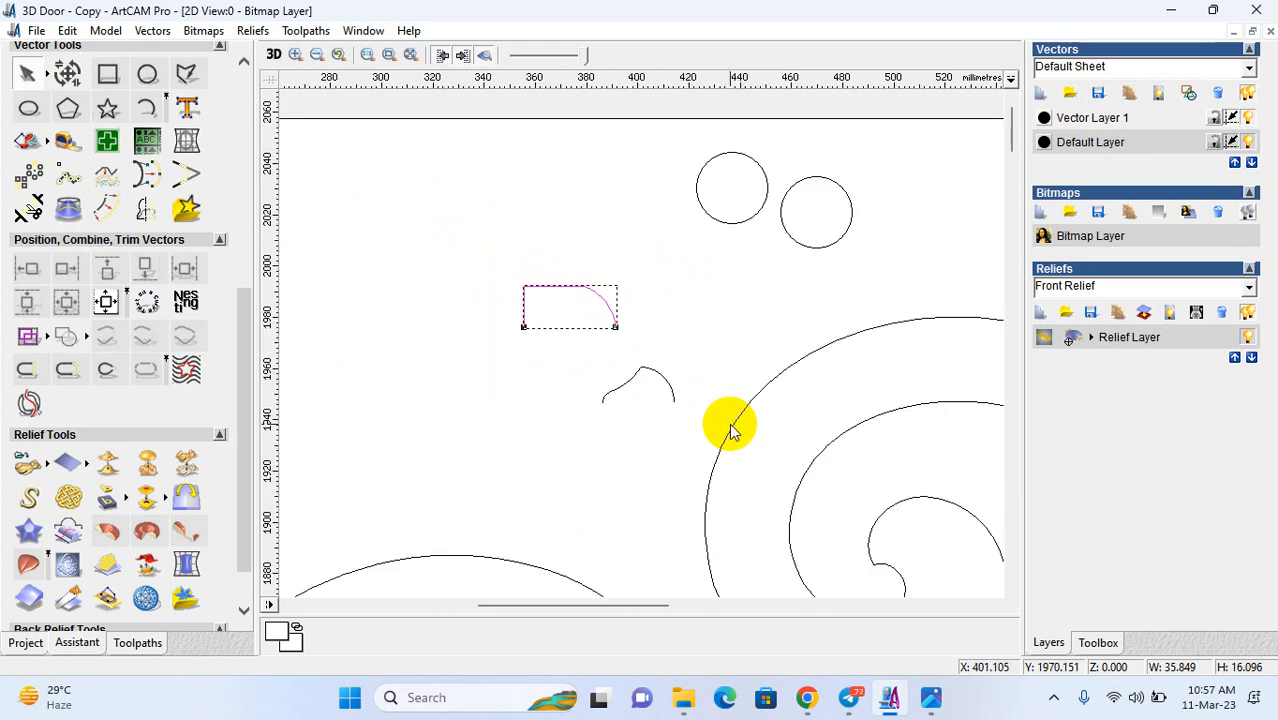
{"action": "left_click", "coordinate": [163, 217]}
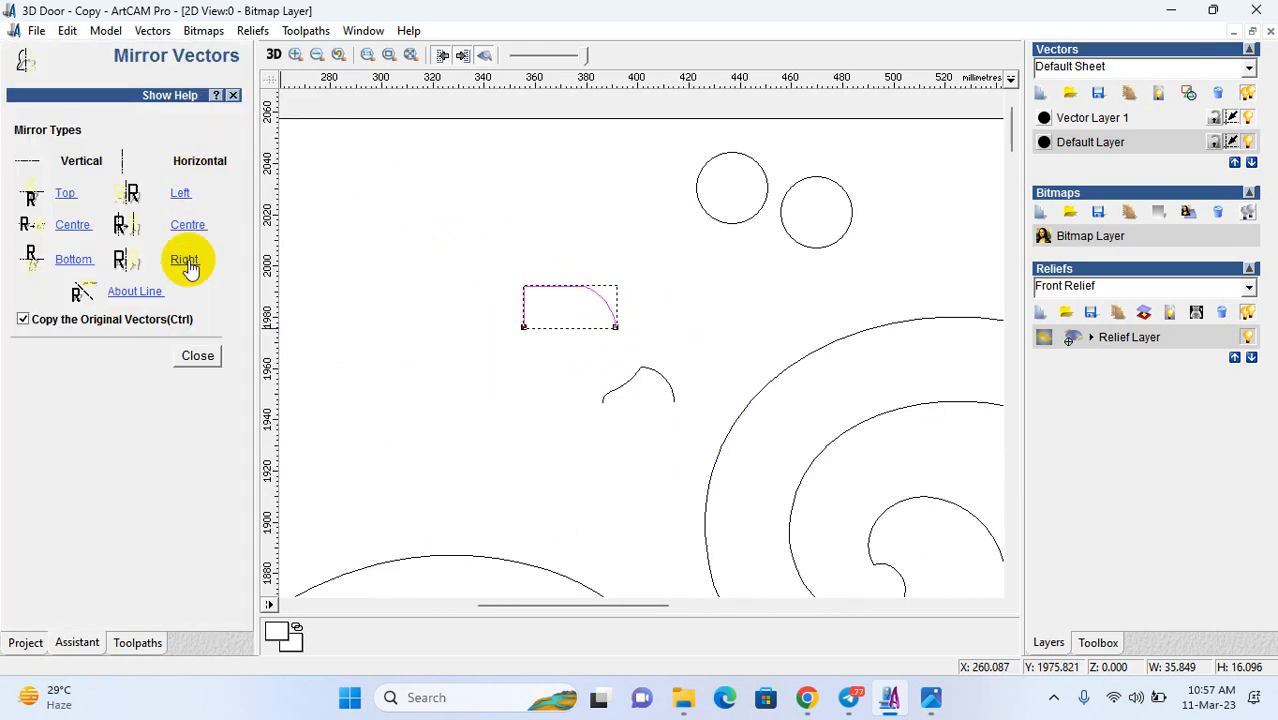
{"action": "left_click", "coordinate": [185, 259]}
{"action": "left_click", "coordinate": [199, 356]}
{"action": "left_click", "coordinate": [465, 222]}
{"action": "left_click_drag", "start_coordinate": [465, 222], "coordinate": [734, 377]}
{"action": "left_click_drag", "start_coordinate": [611, 319], "coordinate": [562, 277]}
{"action": "left_click", "coordinate": [540, 282]}
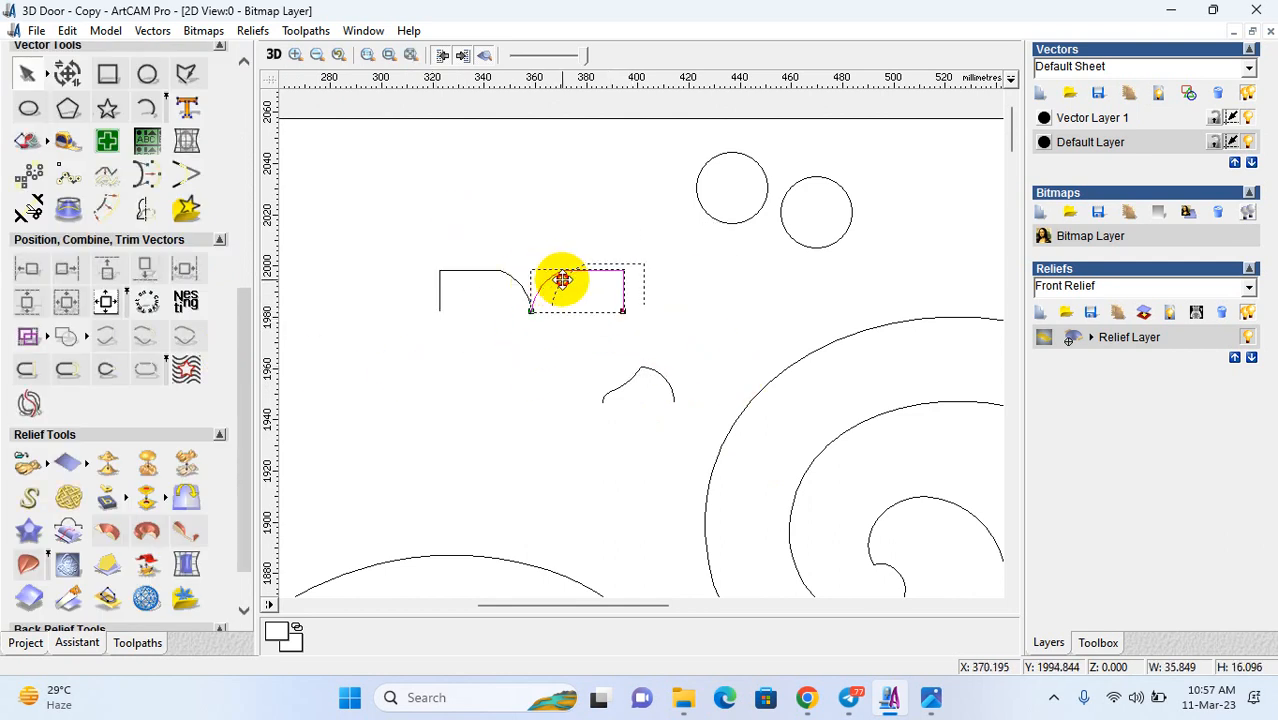
{"action": "scroll", "coordinate": [688, 340], "scroll_direction": "down", "scroll_amount": 2}
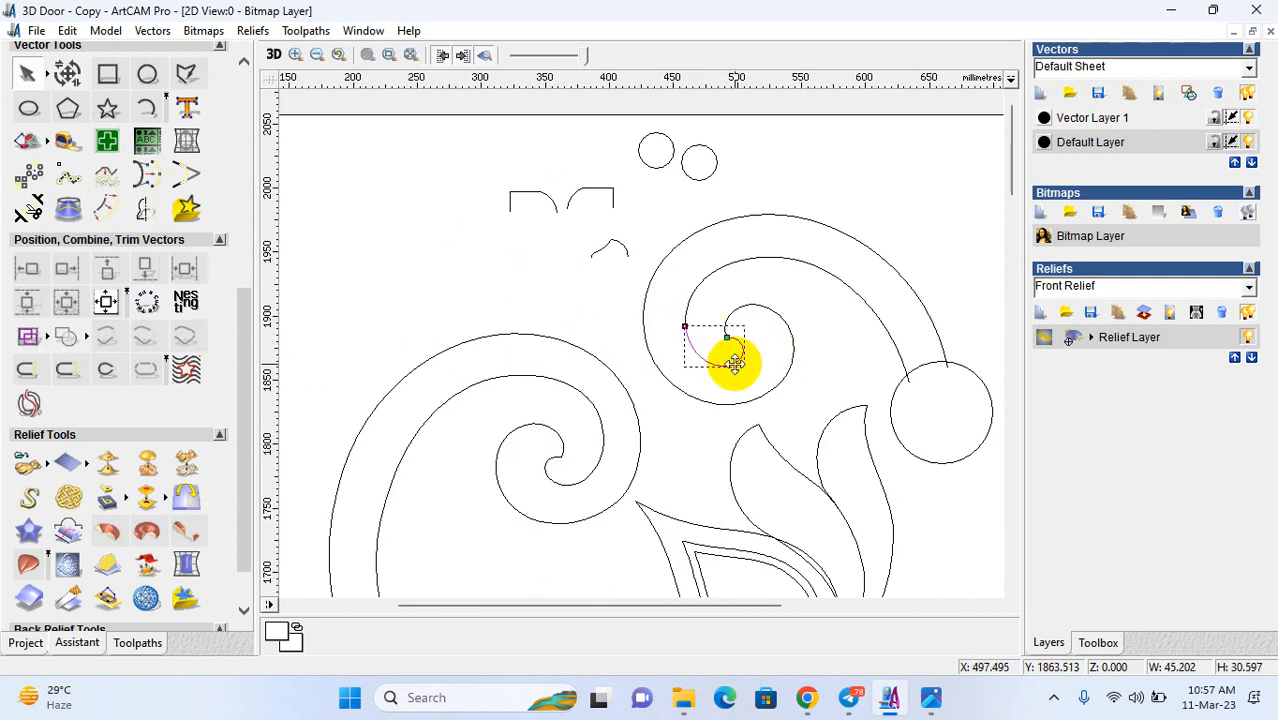
{"action": "left_click", "coordinate": [750, 402]}
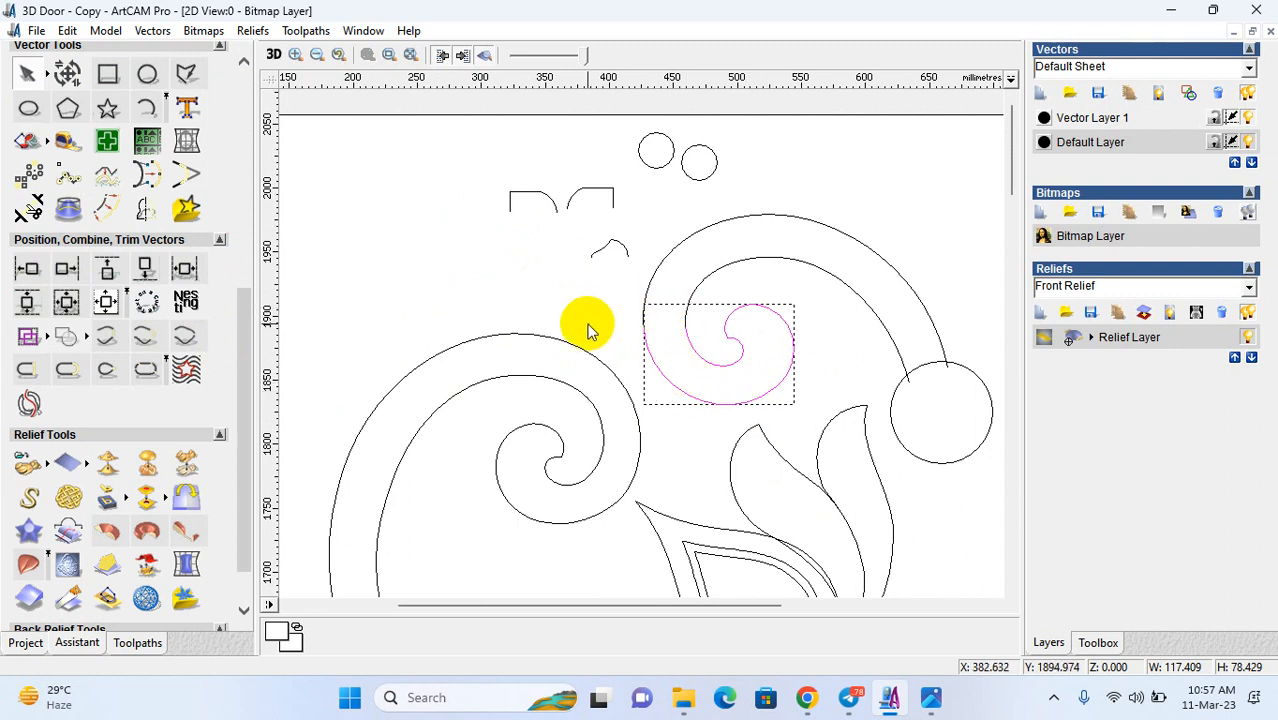
{"action": "left_click", "coordinate": [662, 347]}
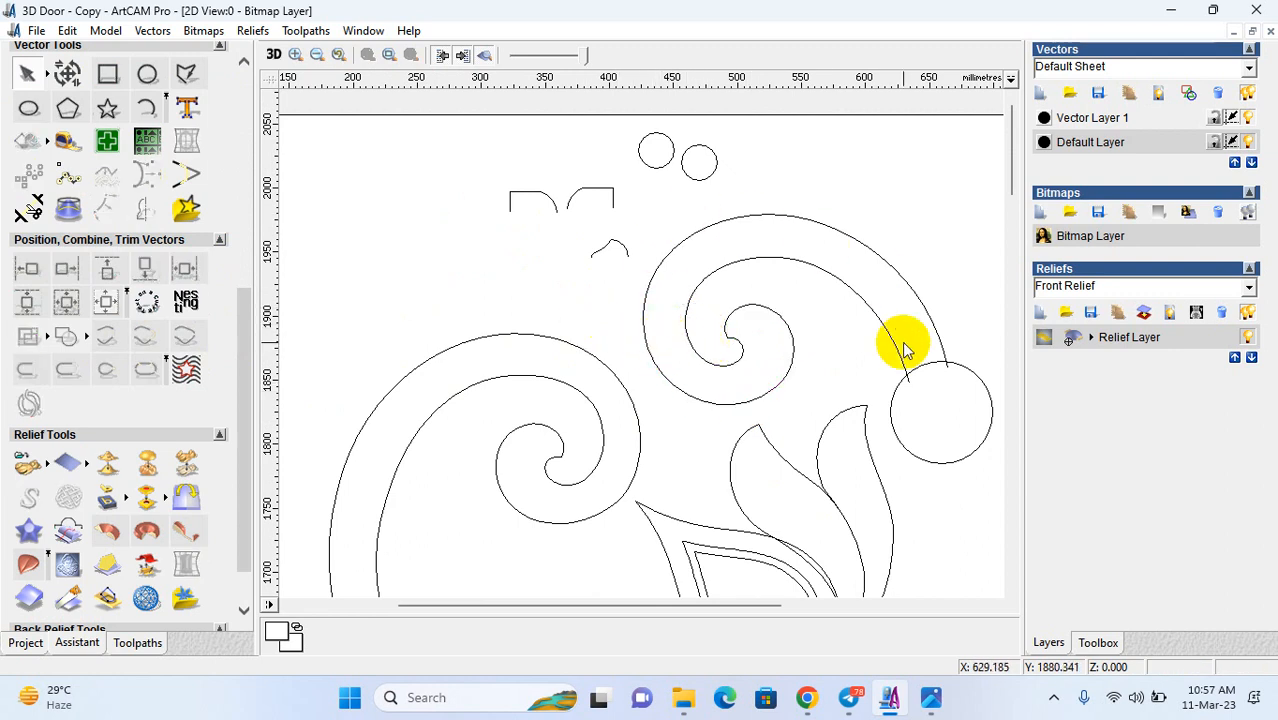
{"action": "left_click", "coordinate": [710, 358]}
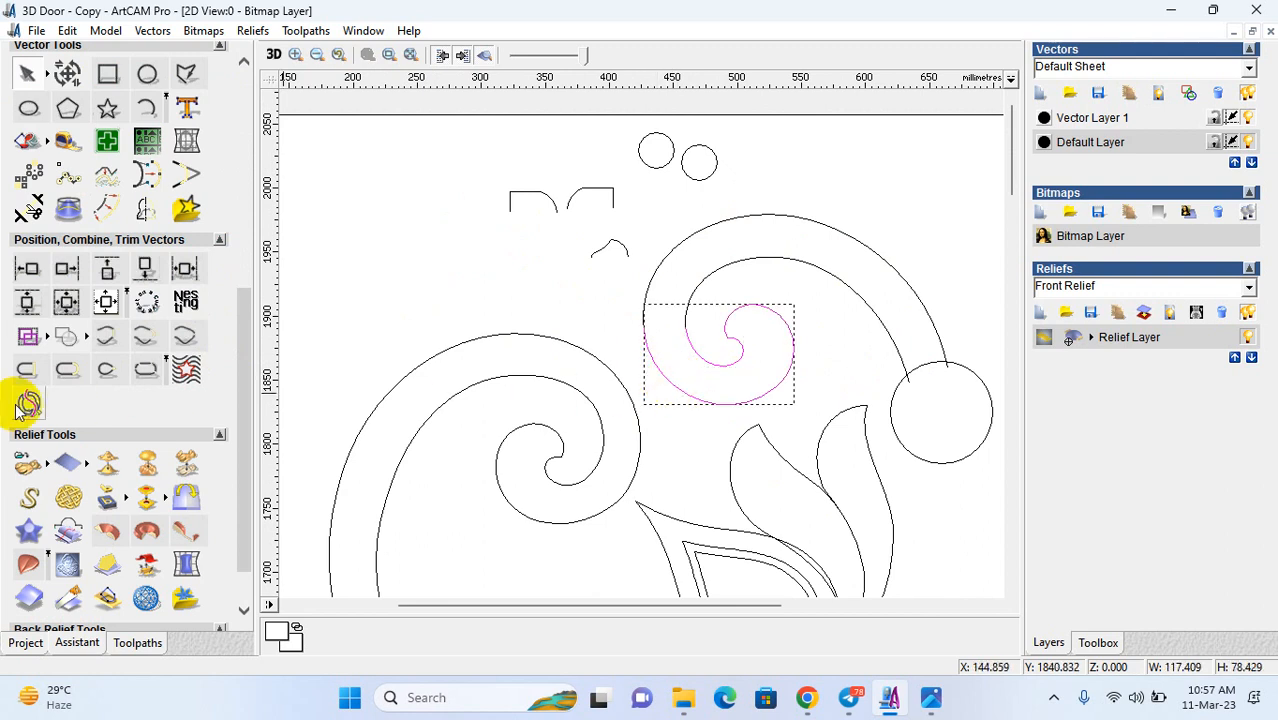
{"action": "scroll", "coordinate": [110, 470], "scroll_direction": "down", "scroll_amount": 1}
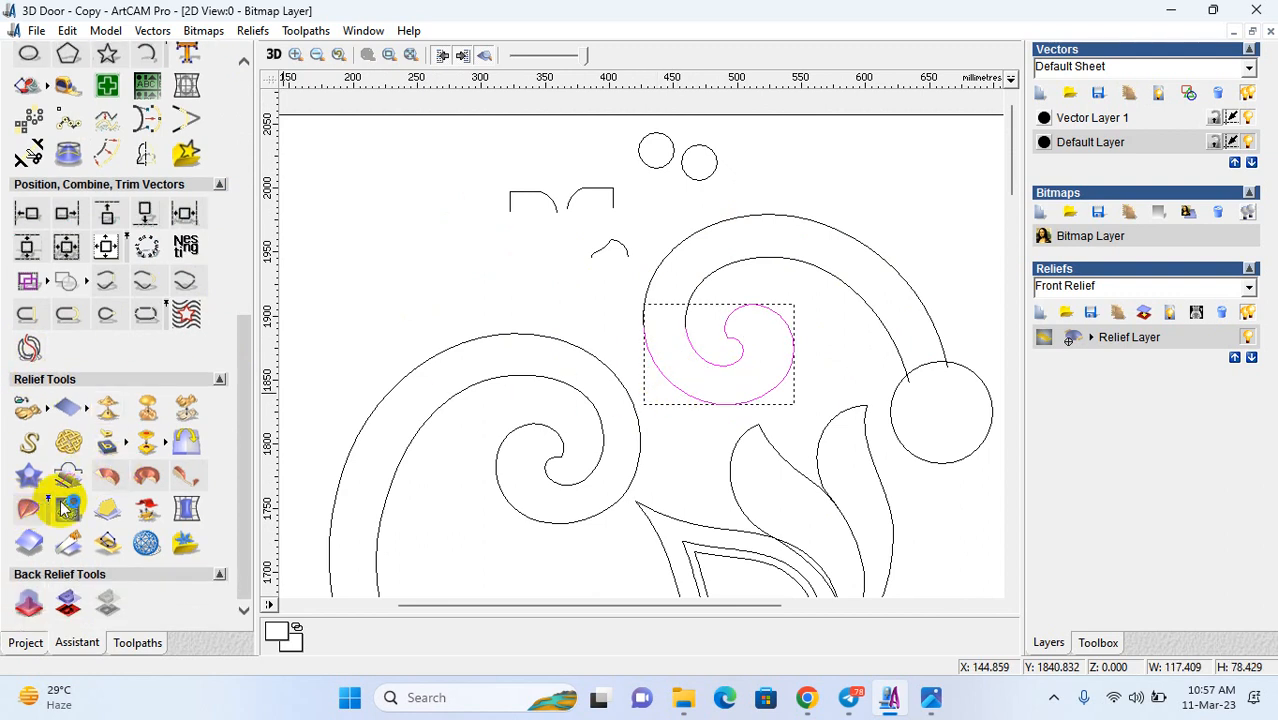
{"action": "left_click", "coordinate": [31, 509]}
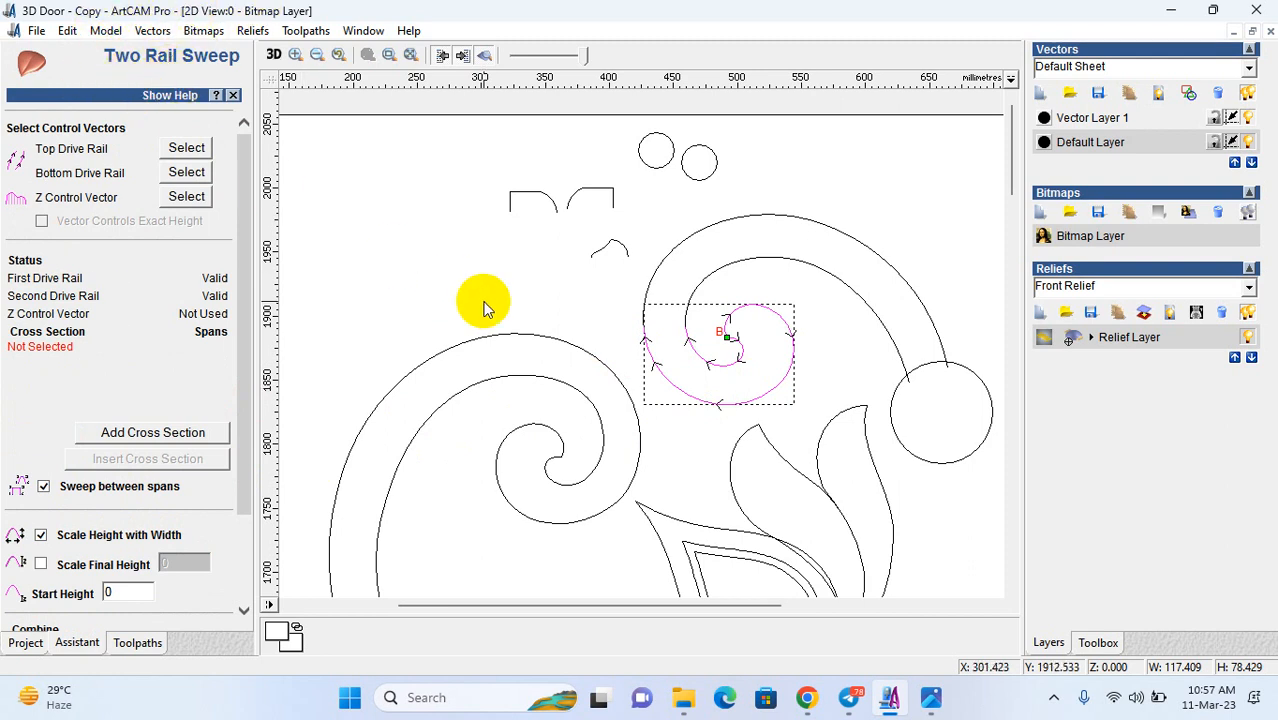
{"action": "left_click", "coordinate": [703, 360]}
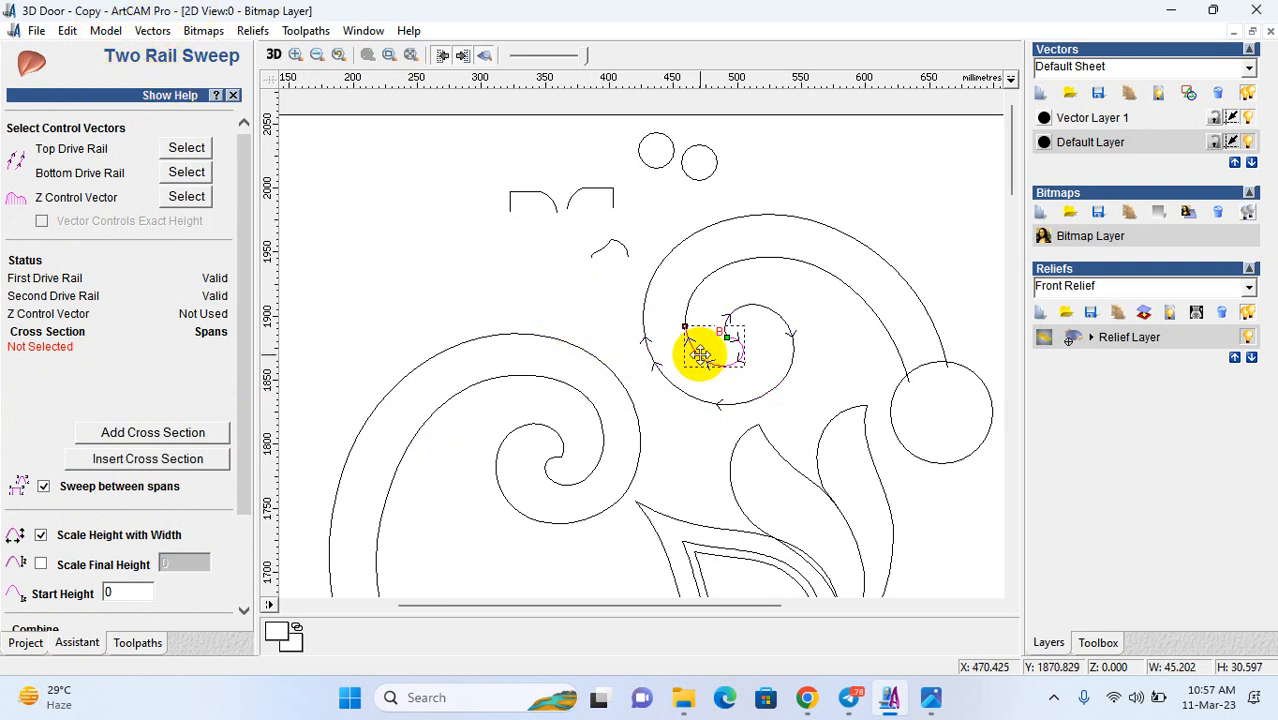
{"action": "left_click", "coordinate": [233, 96]}
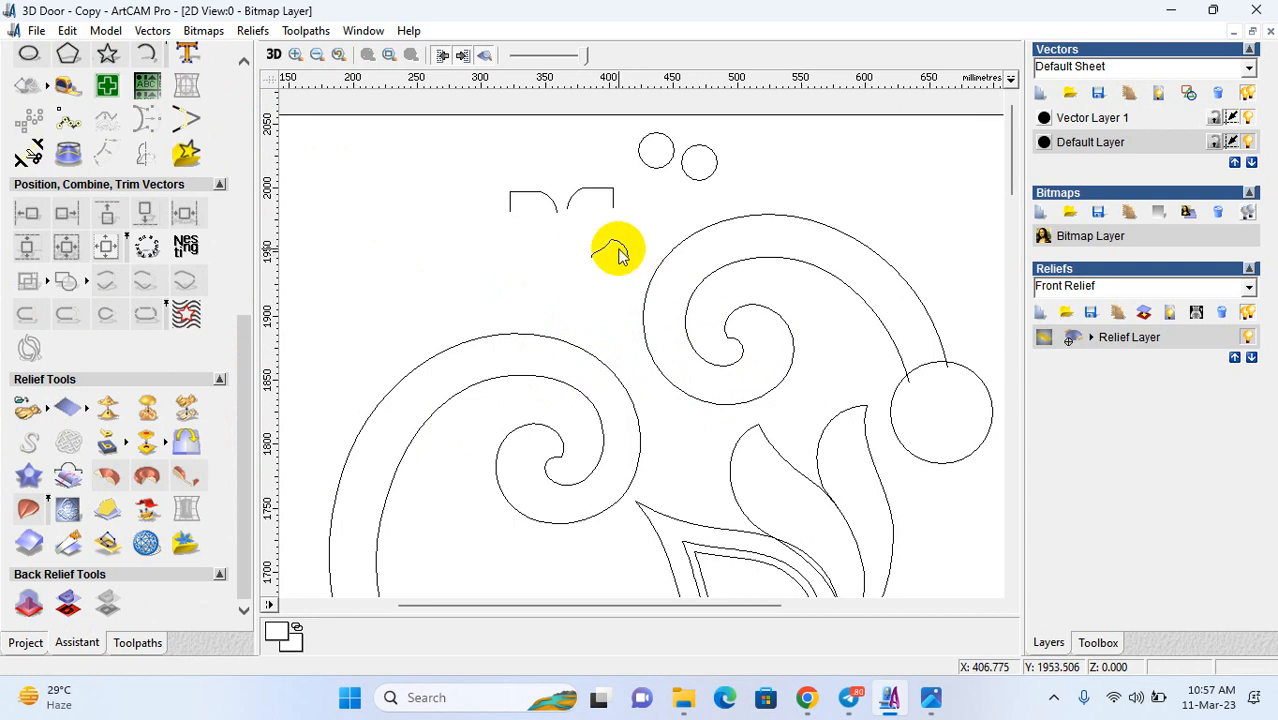
- Start a Two Rail Sweep using the upper scroll's two inner spiral curves as drive rails and add the small peaked profile as cross section
{"action": "left_click", "coordinate": [688, 348]}
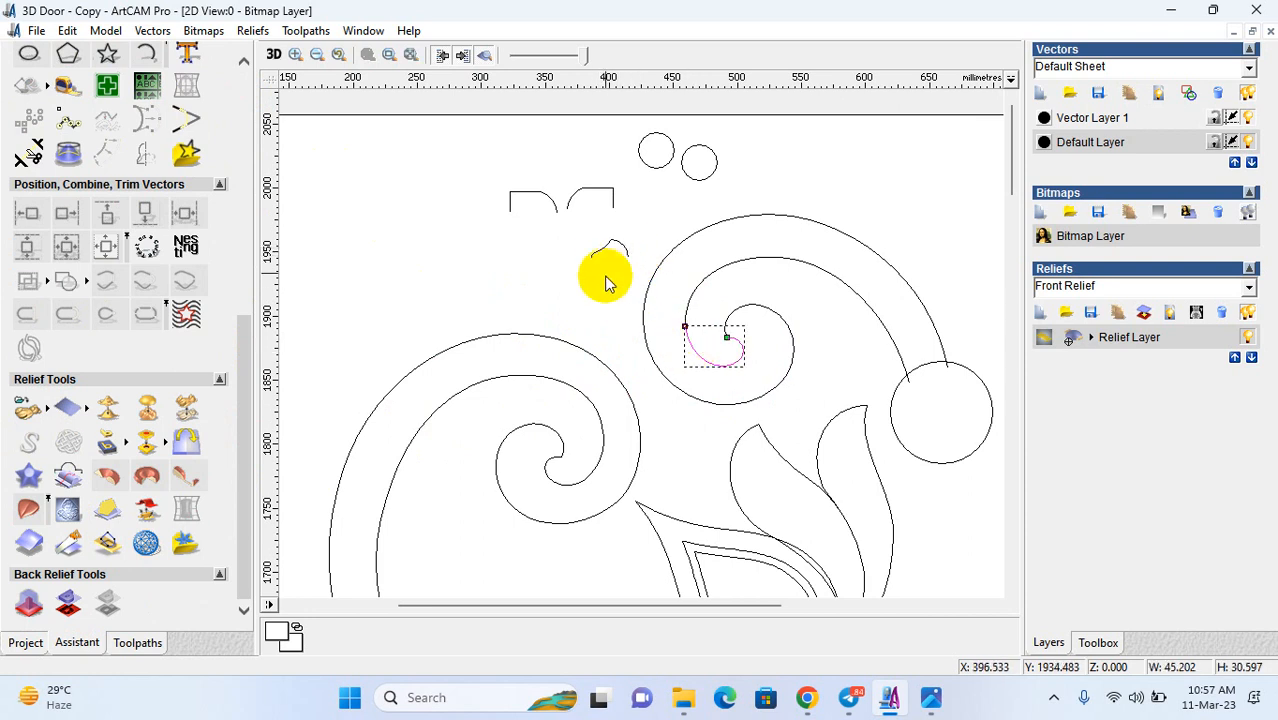
{"action": "left_click", "coordinate": [676, 381]}
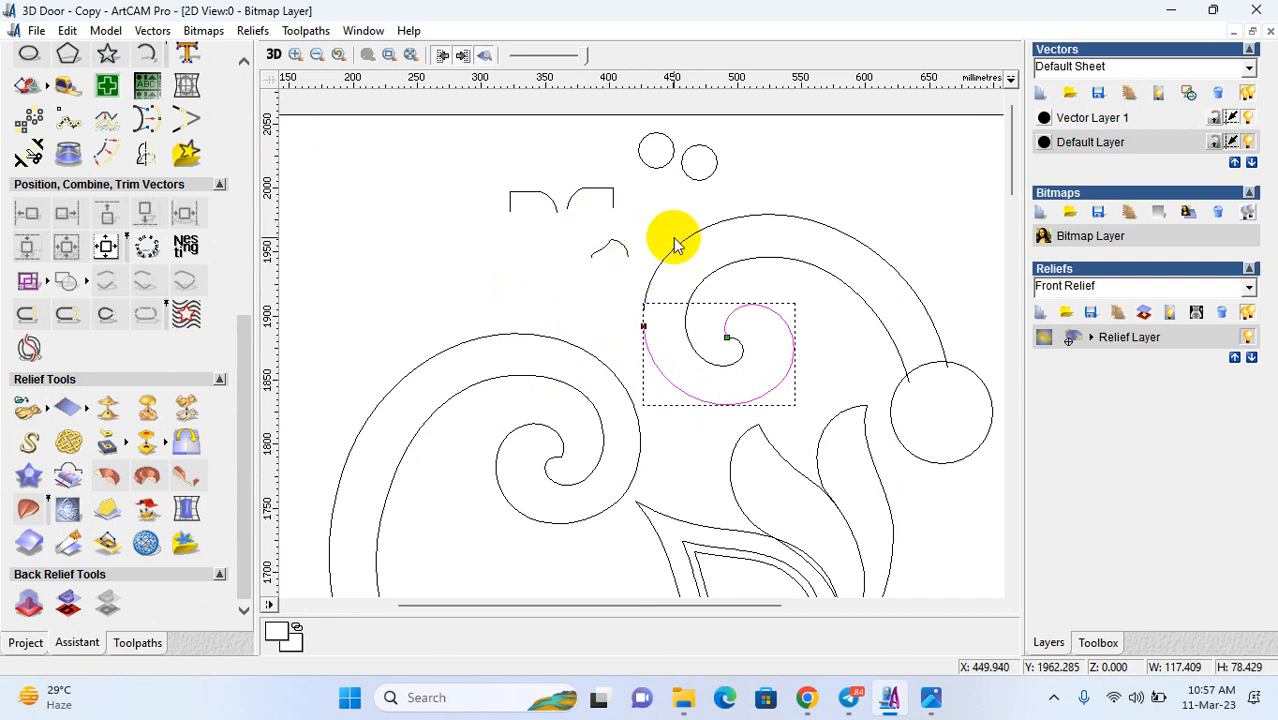
{"action": "left_click", "coordinate": [705, 358]}
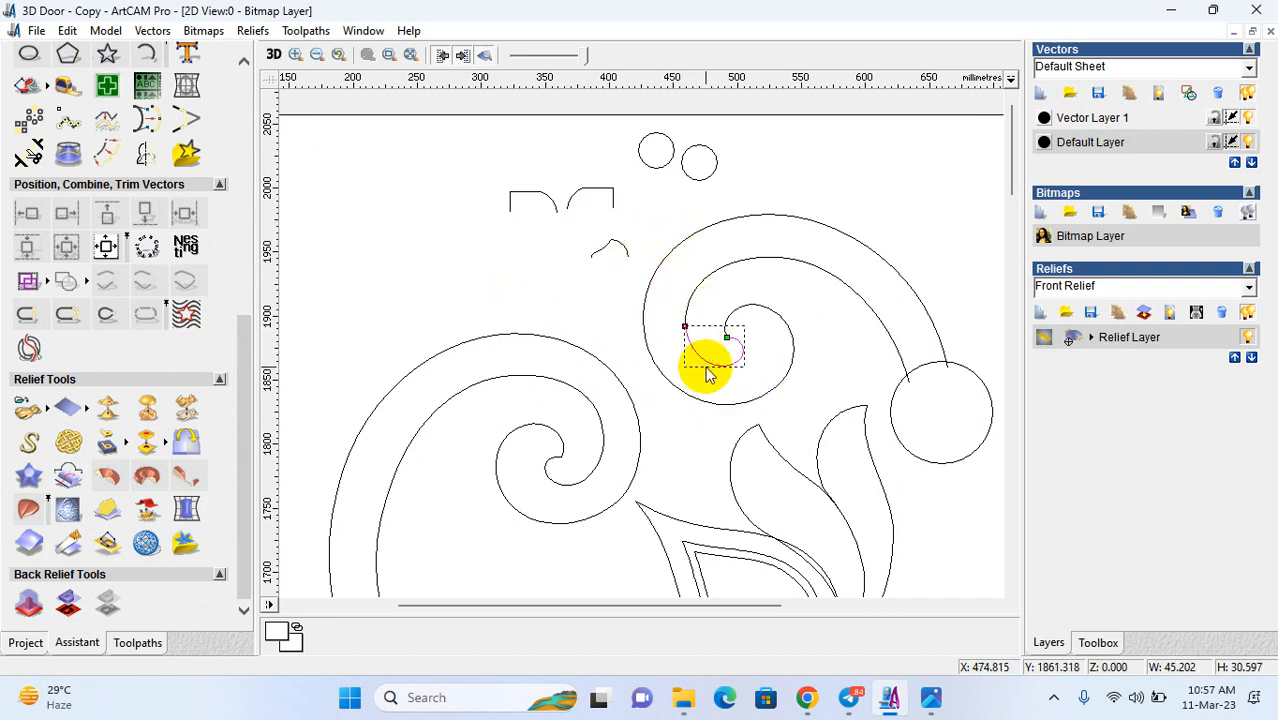
{"action": "left_click", "coordinate": [696, 394]}
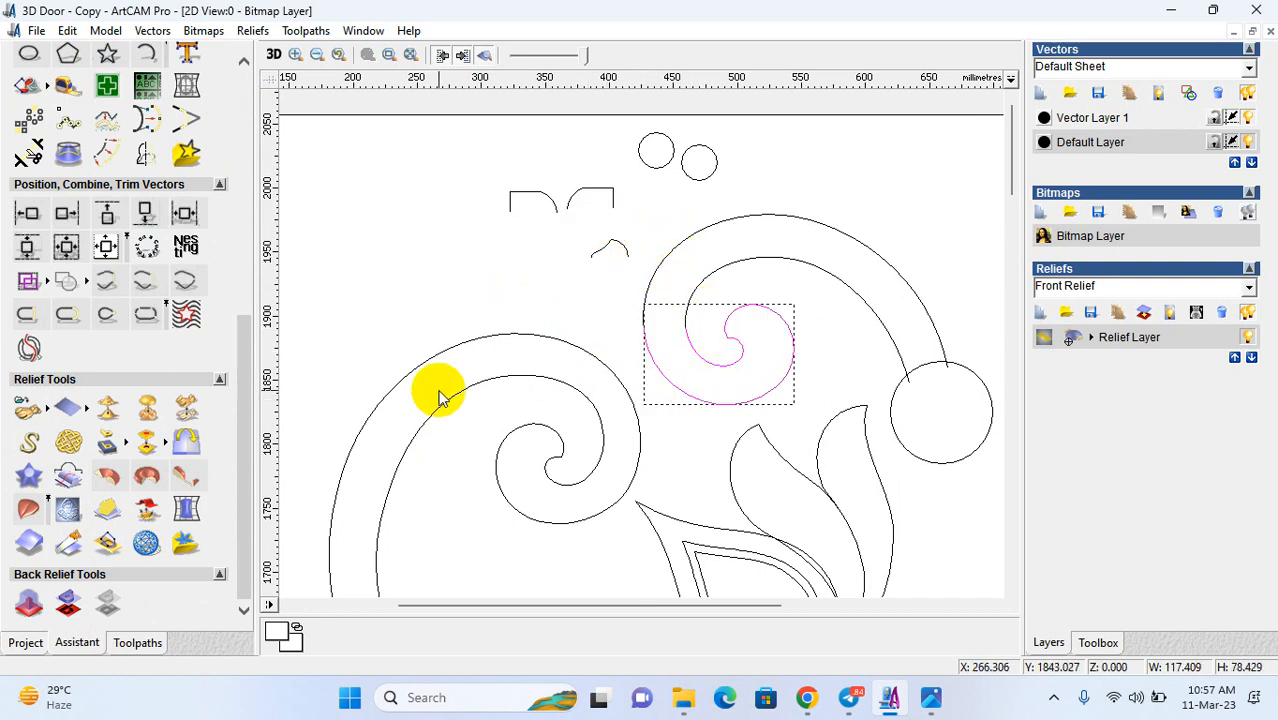
{"action": "left_click", "coordinate": [31, 508]}
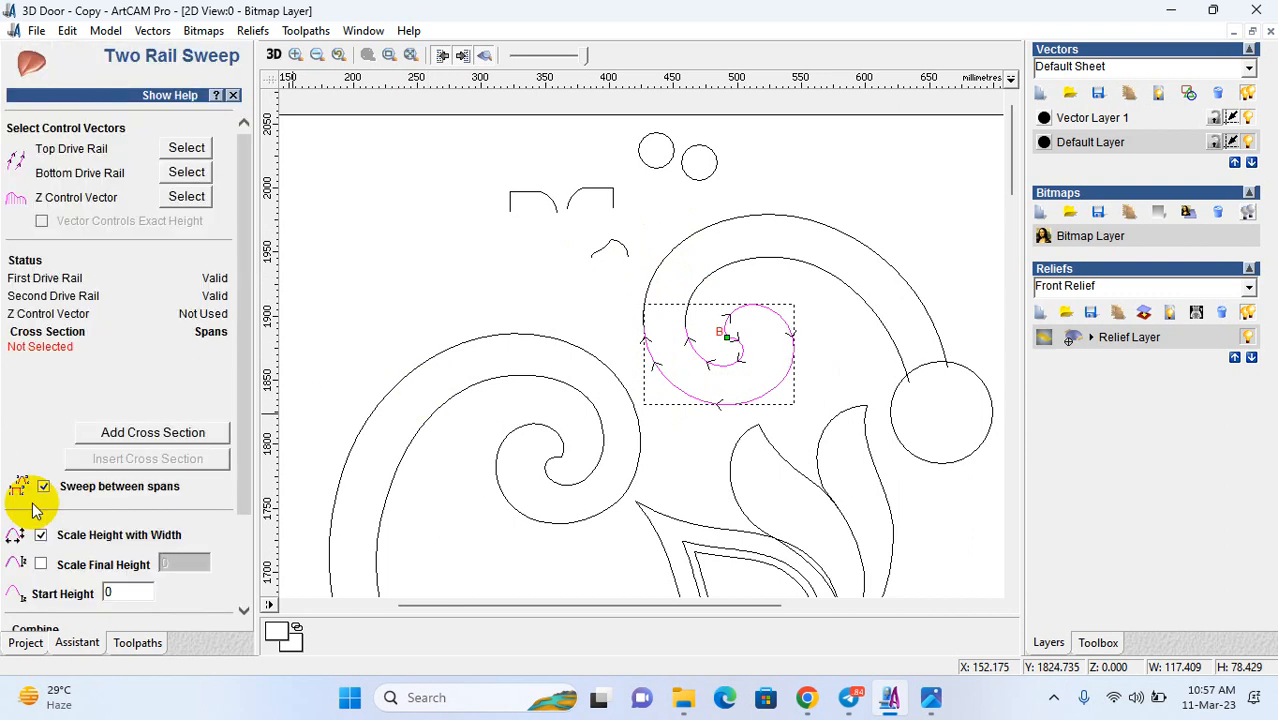
{"action": "left_click_drag", "start_coordinate": [566, 222], "coordinate": [647, 282]}
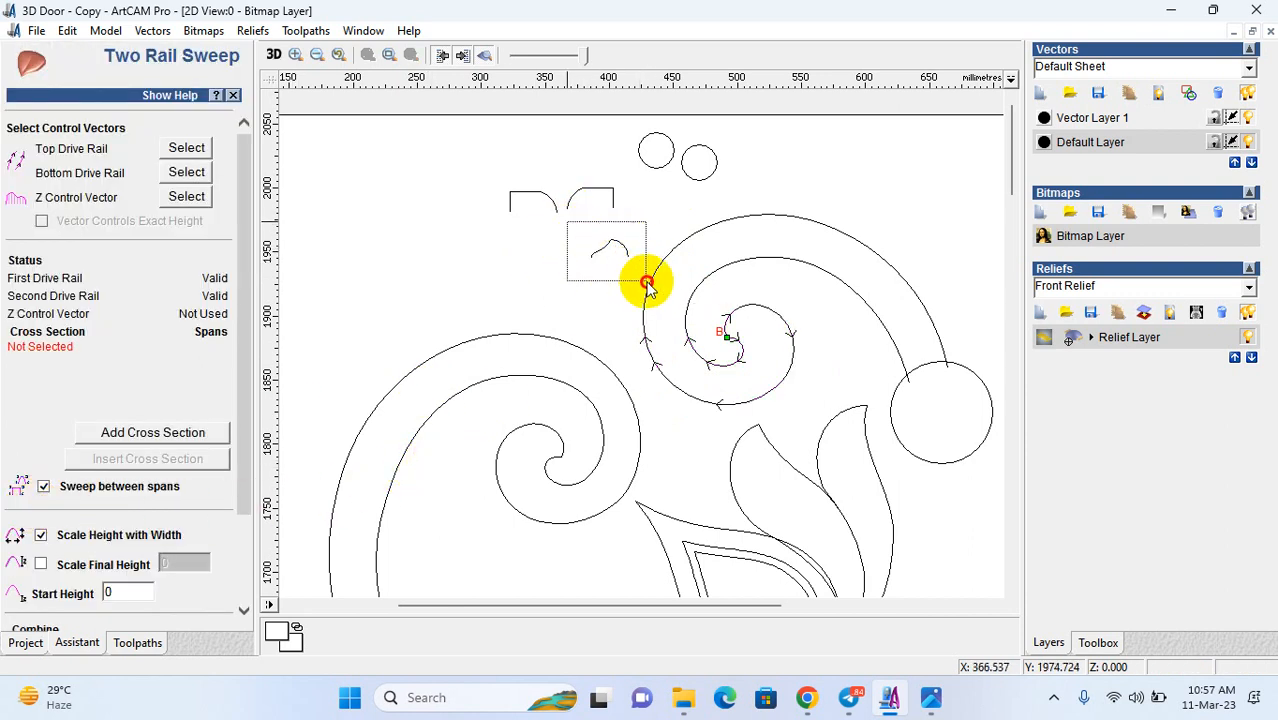
{"action": "left_click", "coordinate": [148, 432]}
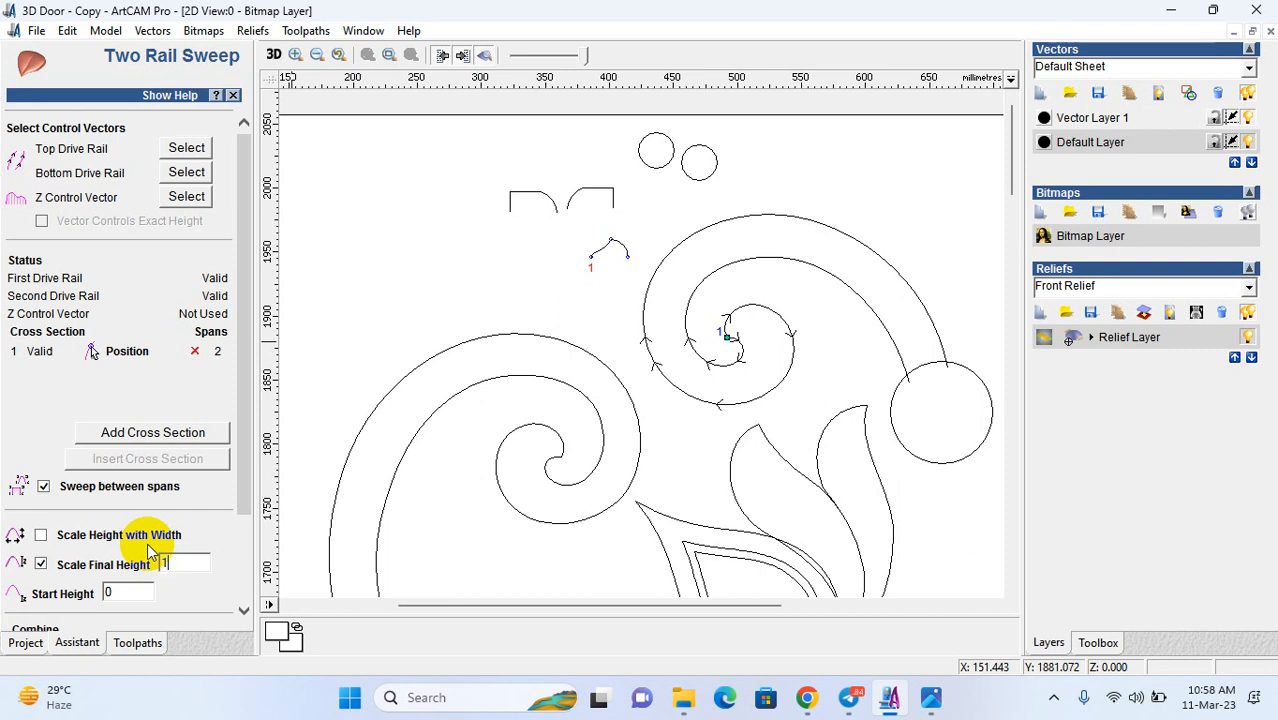
- Disable scaling height with width, set the final height to 10, choose the Highest combine mode and calculate the sweep
{"action": "scroll", "coordinate": [148, 550], "scroll_direction": "down", "scroll_amount": 3}
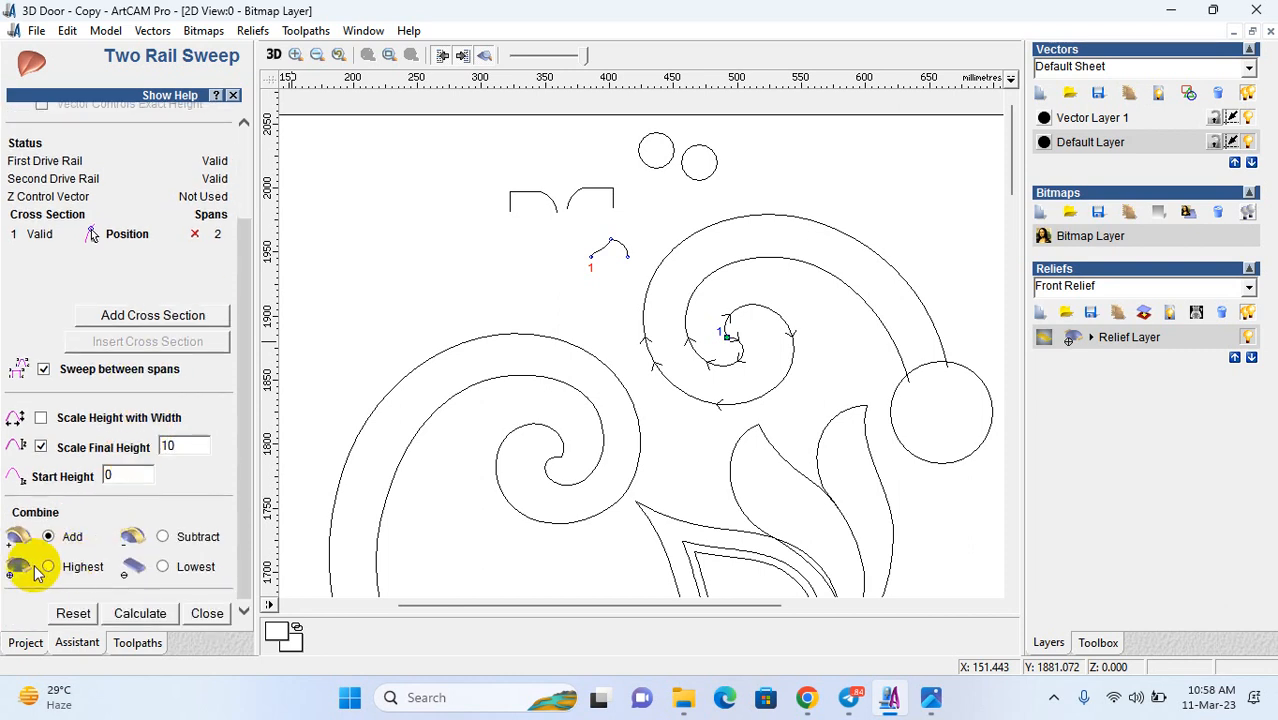
{"action": "left_click", "coordinate": [165, 452]}
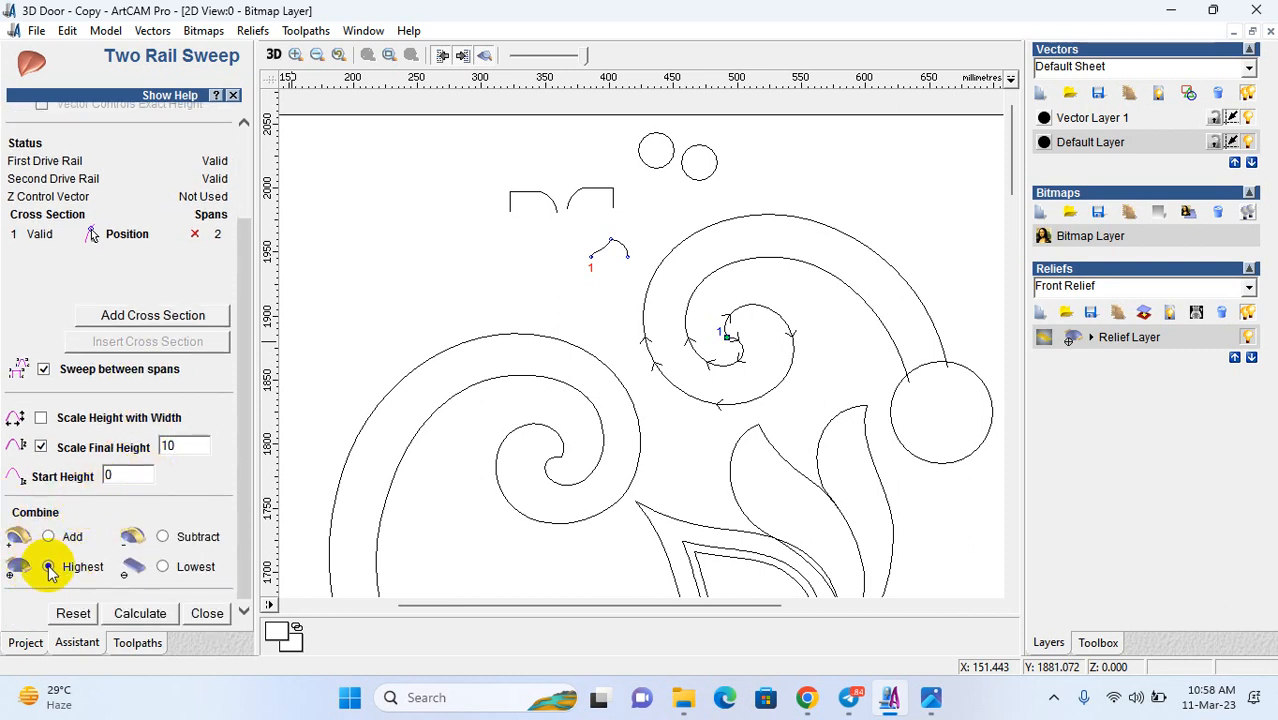
{"action": "left_click", "coordinate": [140, 613]}
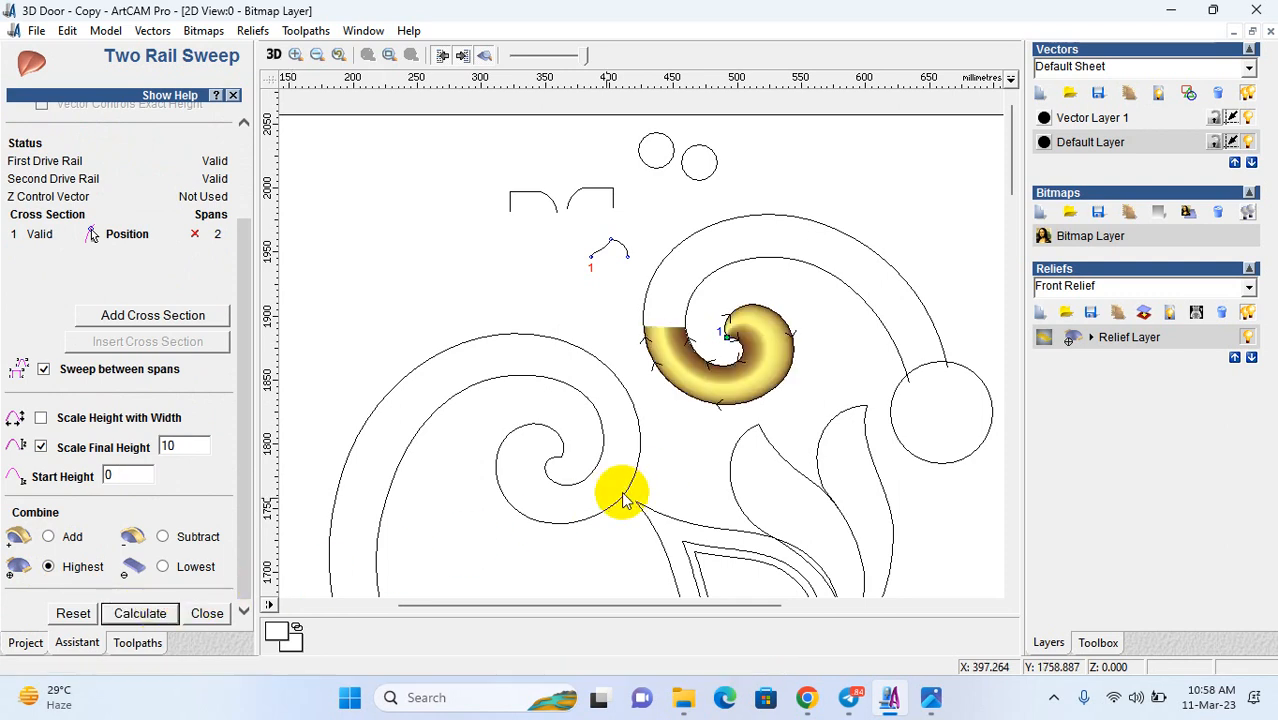
- Examine the swept spiral relief in 3D from above and from the side, with the zero plane hidden
{"action": "scroll", "coordinate": [640, 350], "scroll_direction": "up", "scroll_amount": 3}
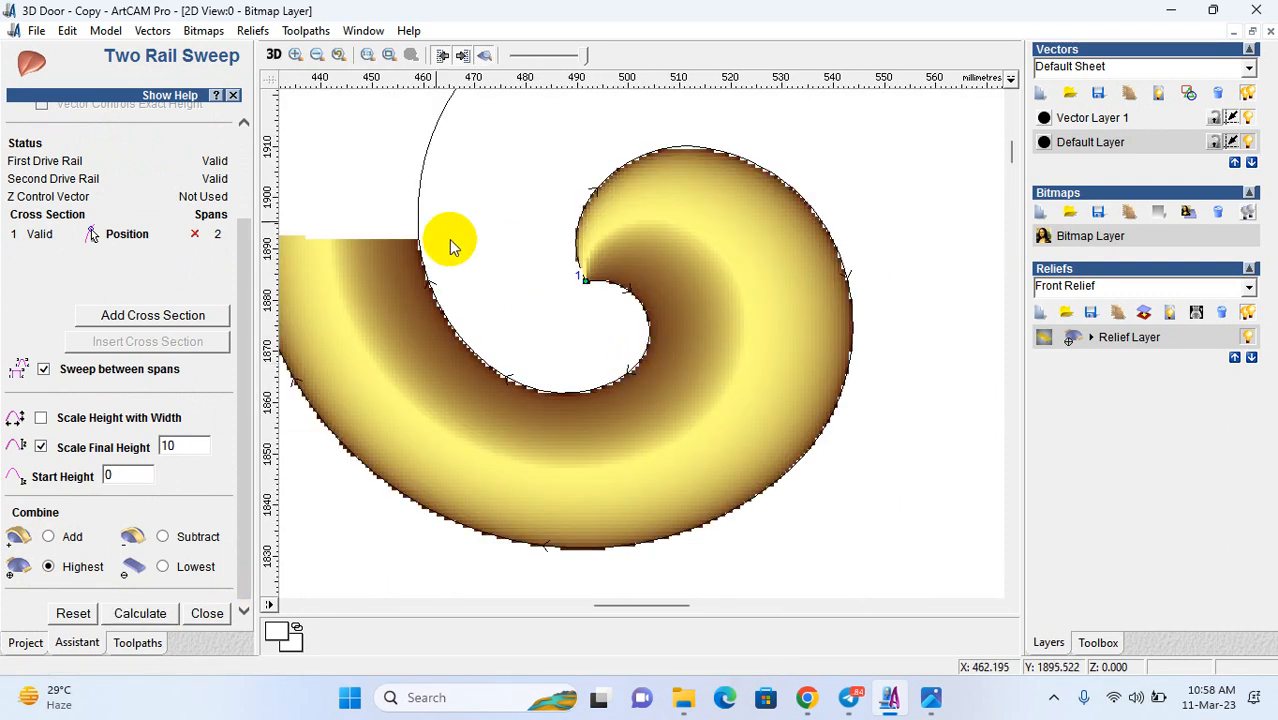
{"action": "left_click", "coordinate": [273, 54]}
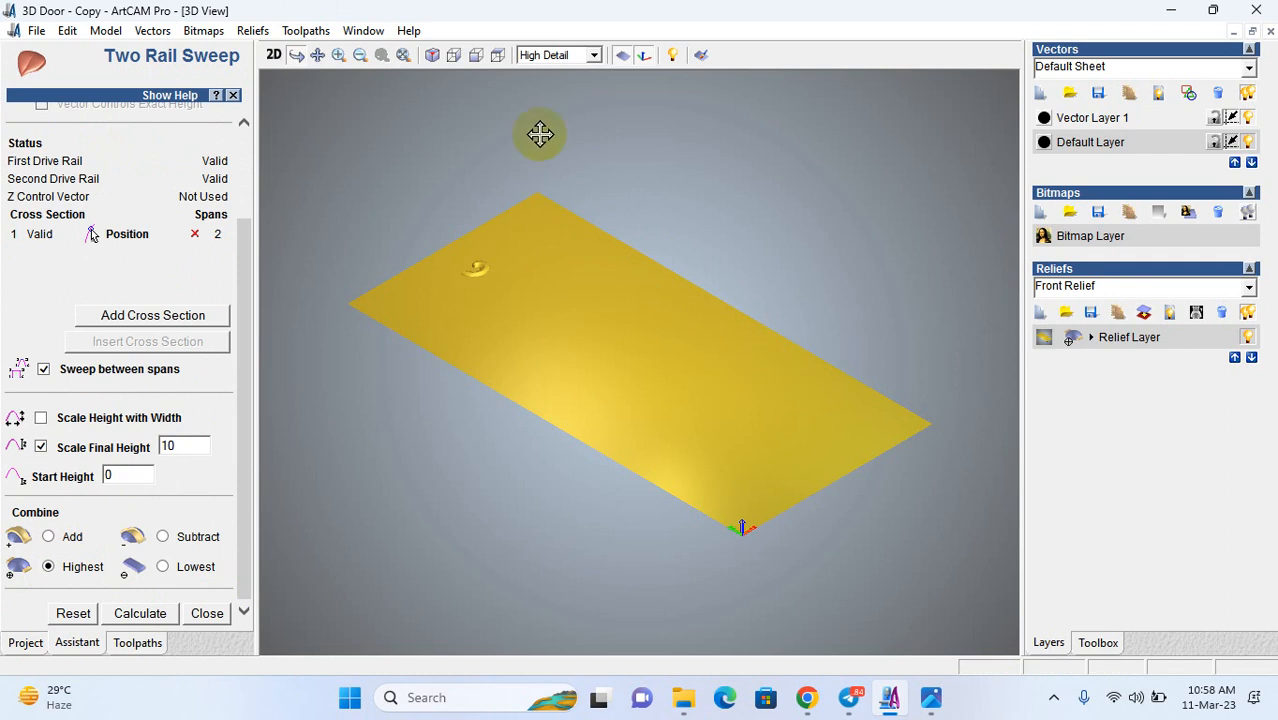
{"action": "left_click", "coordinate": [498, 56]}
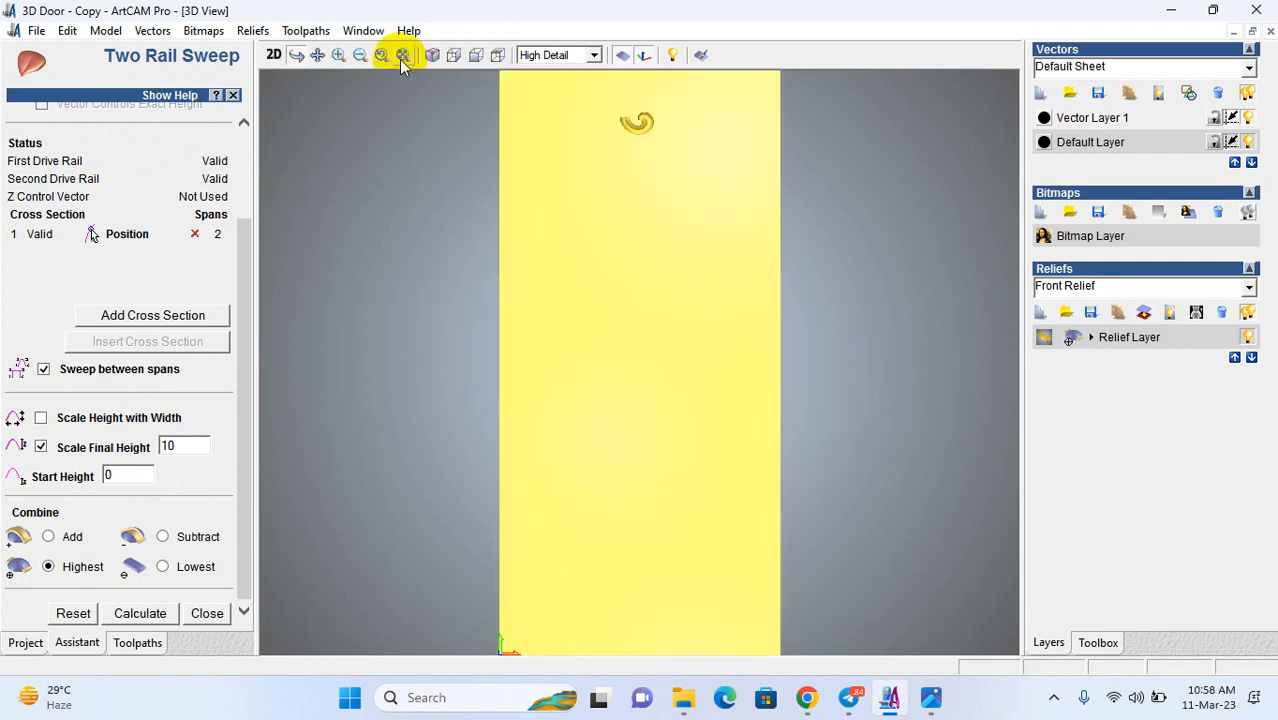
{"action": "left_click", "coordinate": [340, 56]}
{"action": "left_click_drag", "start_coordinate": [643, 122], "coordinate": [688, 164]}
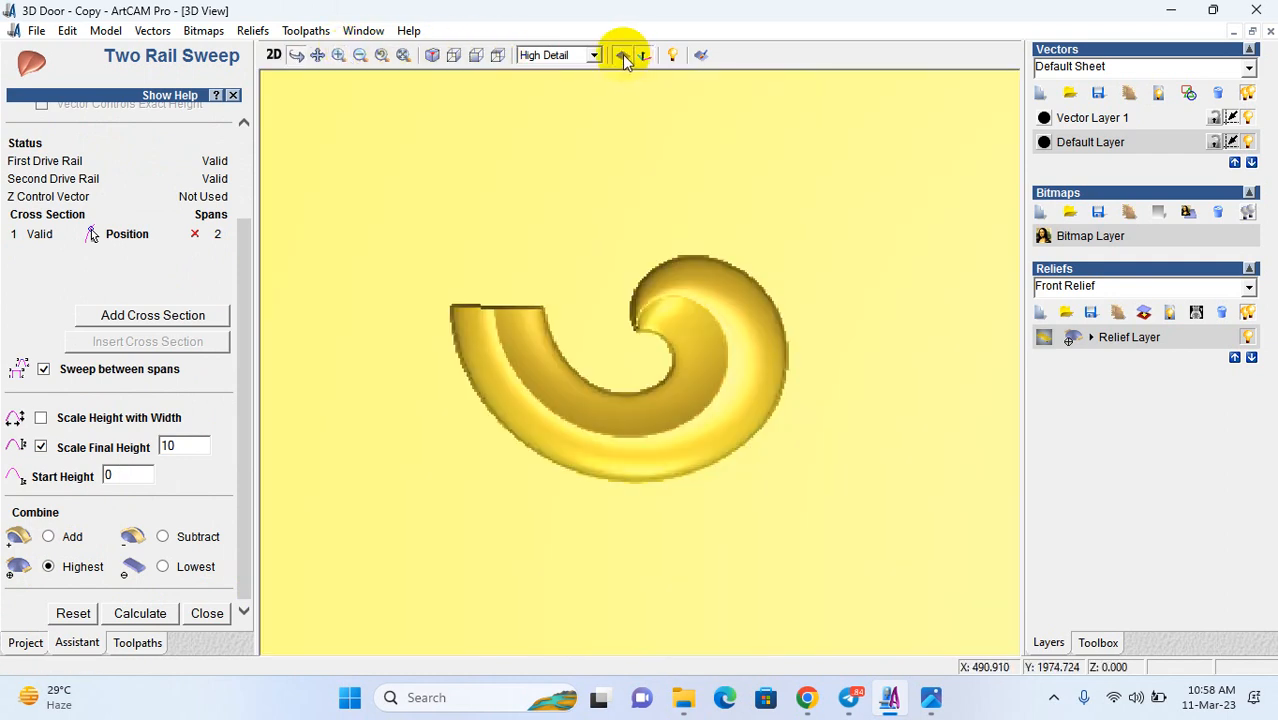
{"action": "left_click", "coordinate": [622, 54]}
{"action": "left_click_drag", "start_coordinate": [656, 428], "coordinate": [422, 594]}
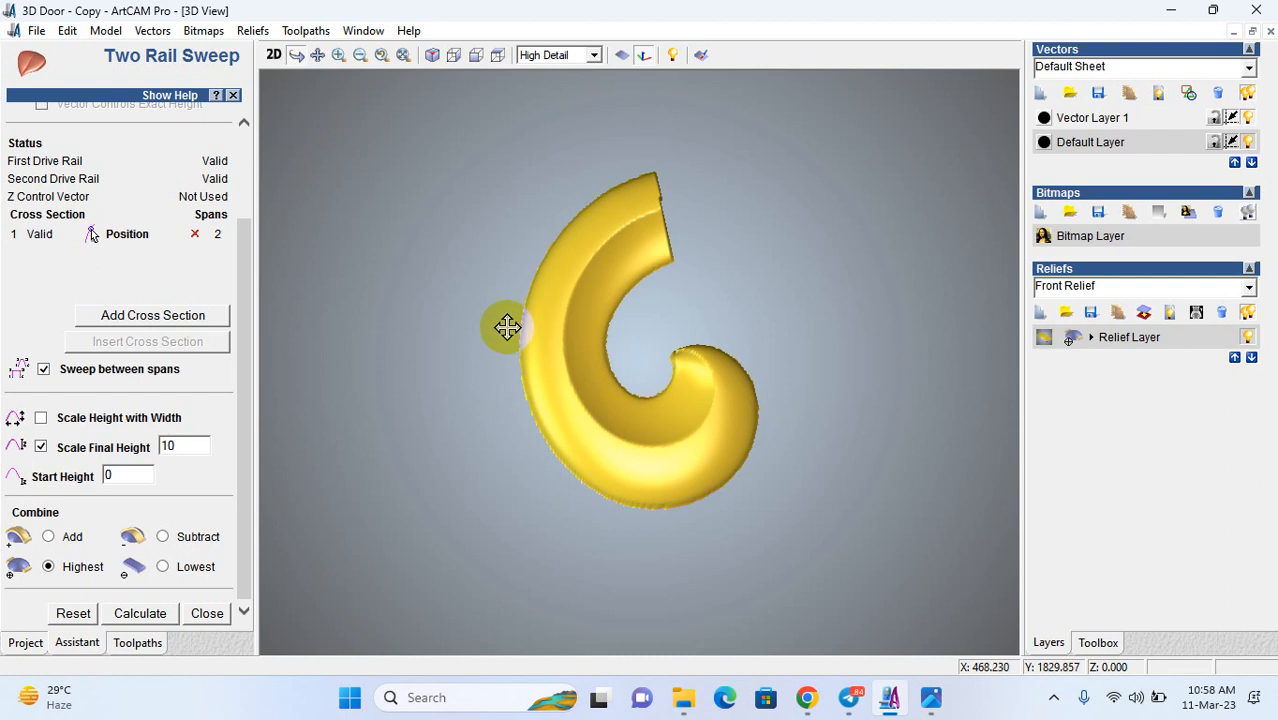
{"action": "left_click_drag", "start_coordinate": [608, 323], "coordinate": [608, 442]}
{"action": "scroll", "coordinate": [670, 345], "scroll_direction": "up", "scroll_amount": 4}
{"action": "left_click_drag", "start_coordinate": [708, 413], "coordinate": [596, 373]}
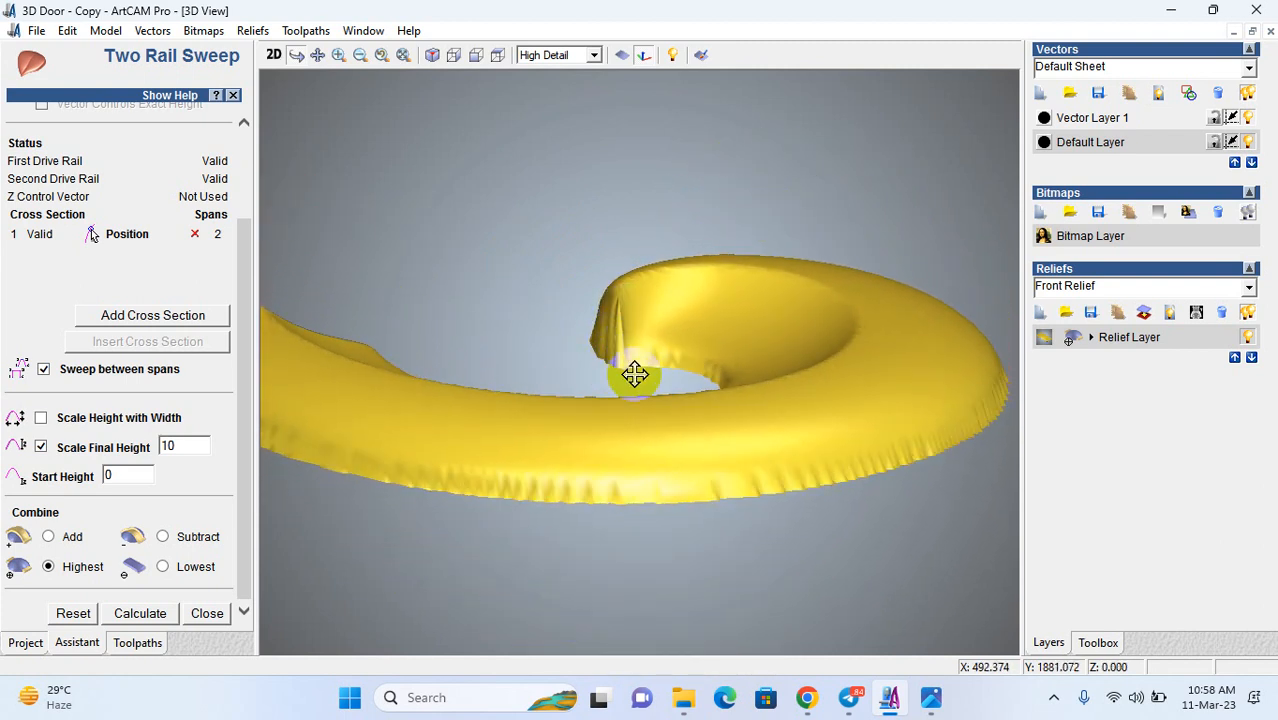
{"action": "left_click_drag", "start_coordinate": [747, 394], "coordinate": [663, 588]}
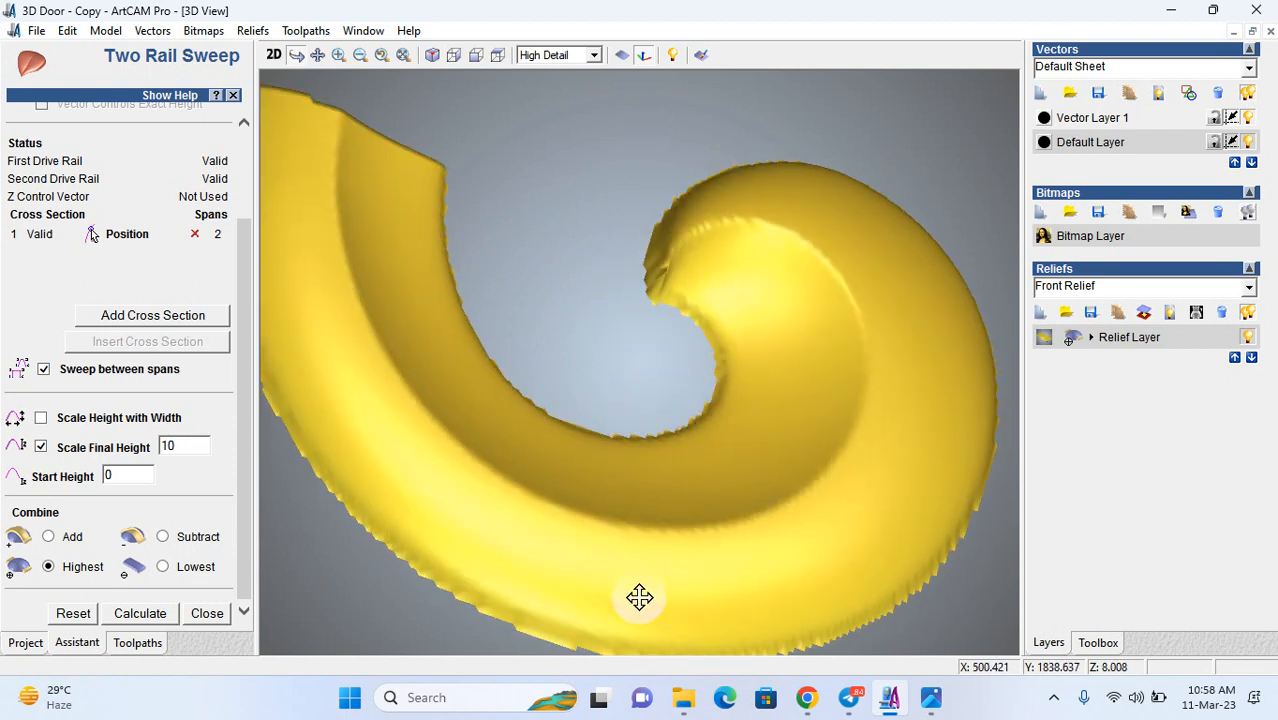
- Return to the 2D view and undo the calculated spiral relief
{"action": "left_click", "coordinate": [273, 54]}
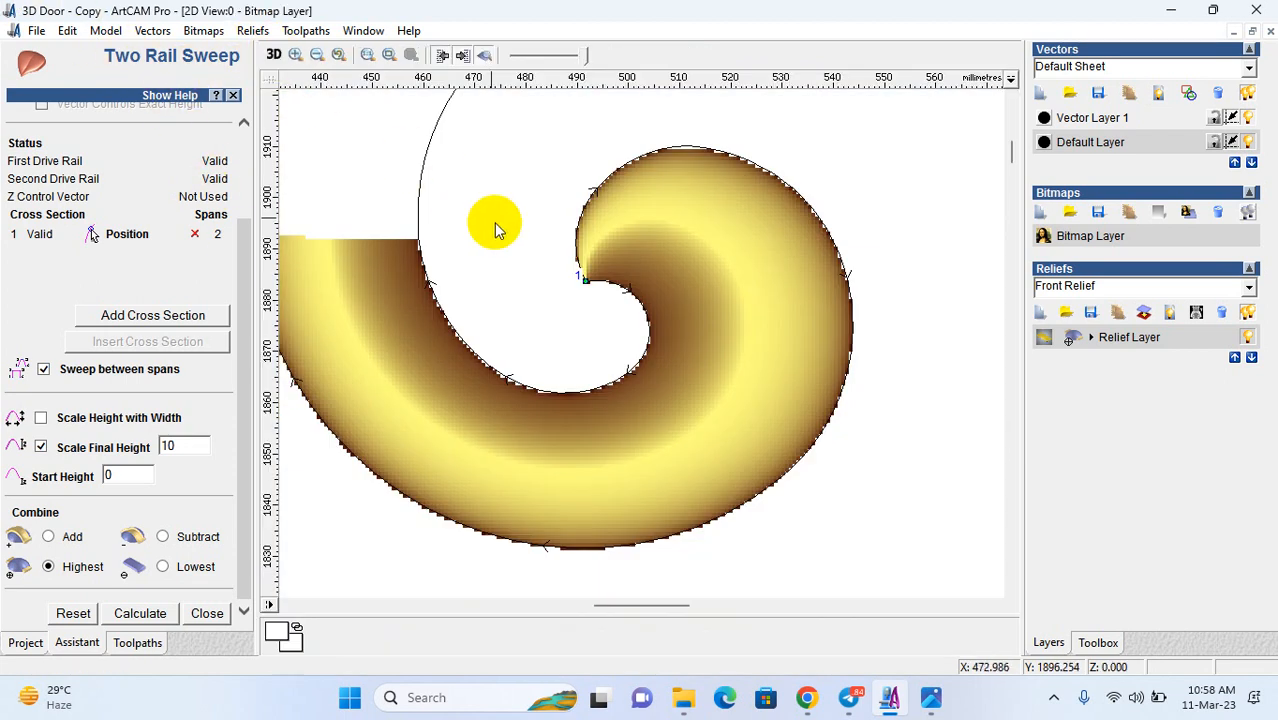
{"action": "scroll", "coordinate": [655, 355], "scroll_direction": "down", "scroll_amount": 3}
{"action": "key", "text": "ctrl+z"}
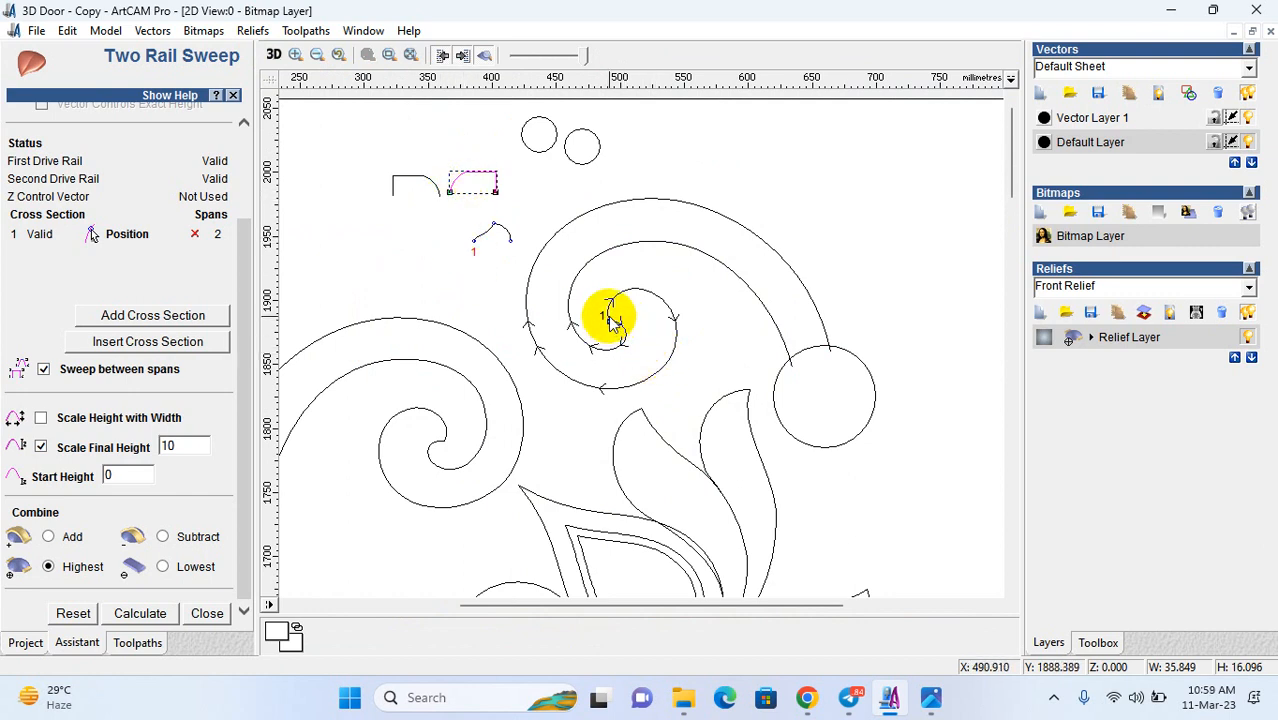
- Assign the mirrored rounded profile as the Z control vector of the spiral's two rail sweep
{"action": "scroll", "coordinate": [612, 318], "scroll_direction": "up", "scroll_amount": 2}
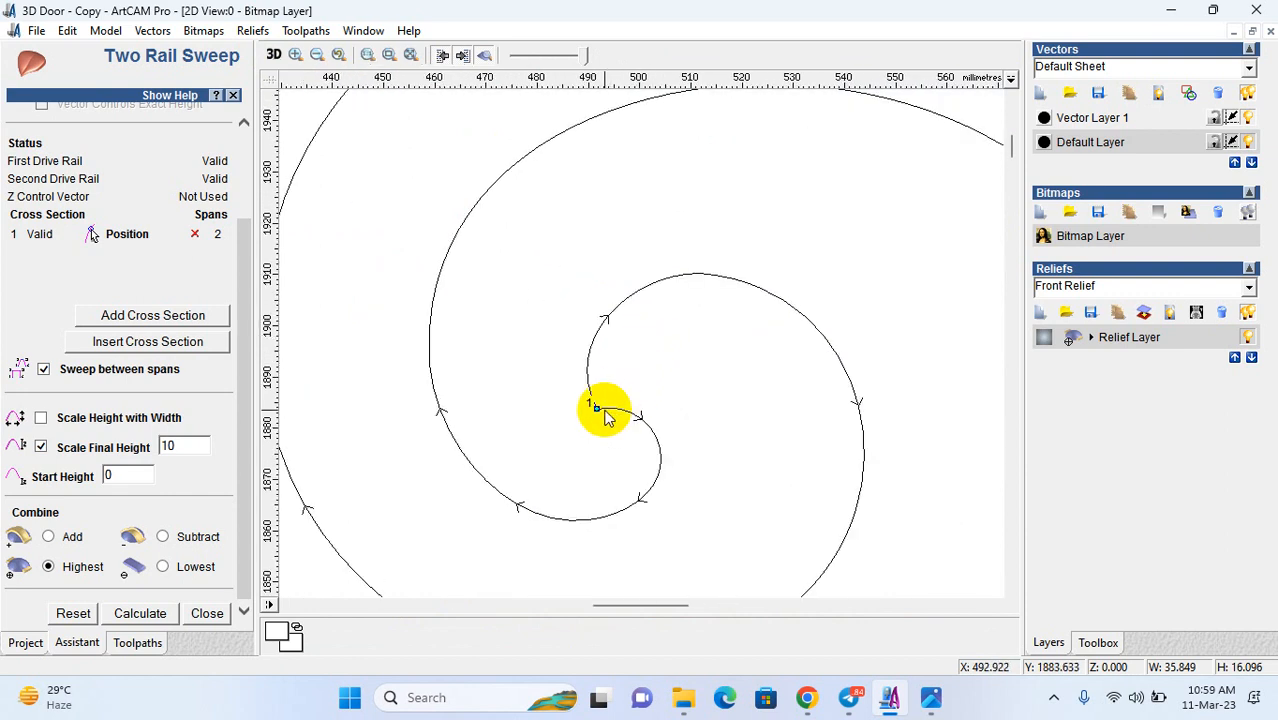
{"action": "scroll", "coordinate": [598, 415], "scroll_direction": "down", "scroll_amount": 2}
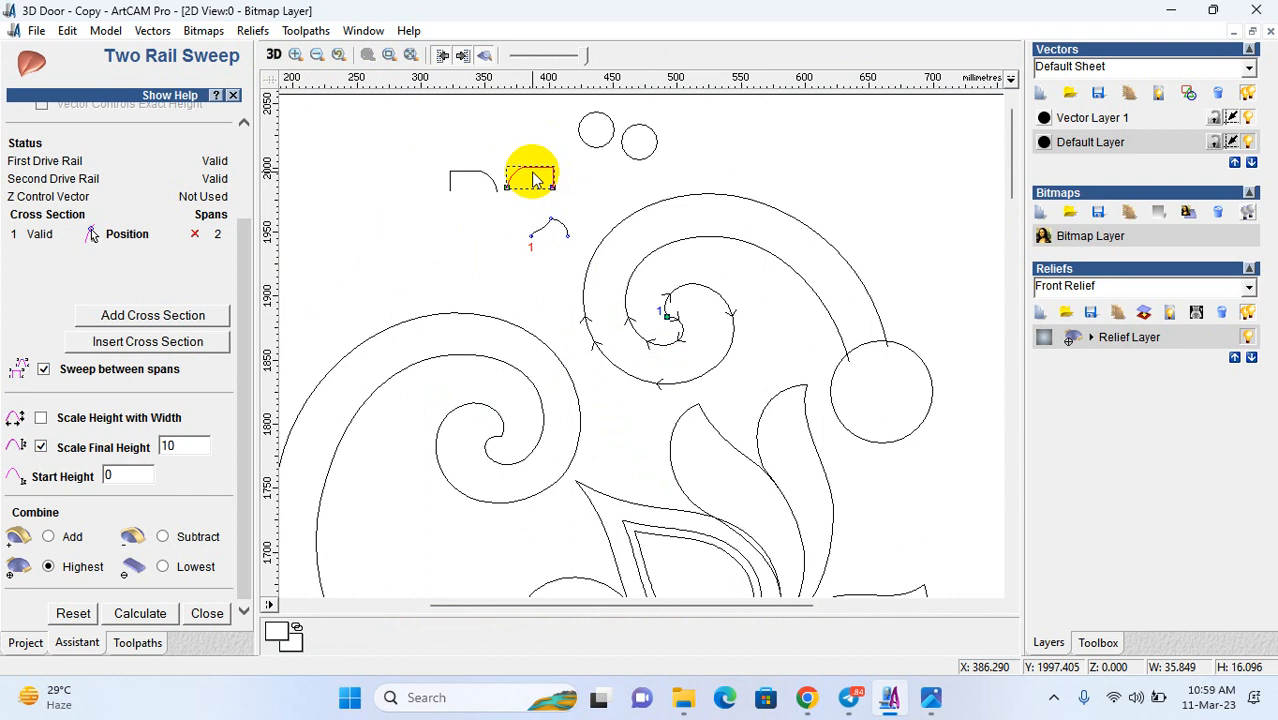
{"action": "scroll", "coordinate": [55, 300], "scroll_direction": "up", "scroll_amount": 2}
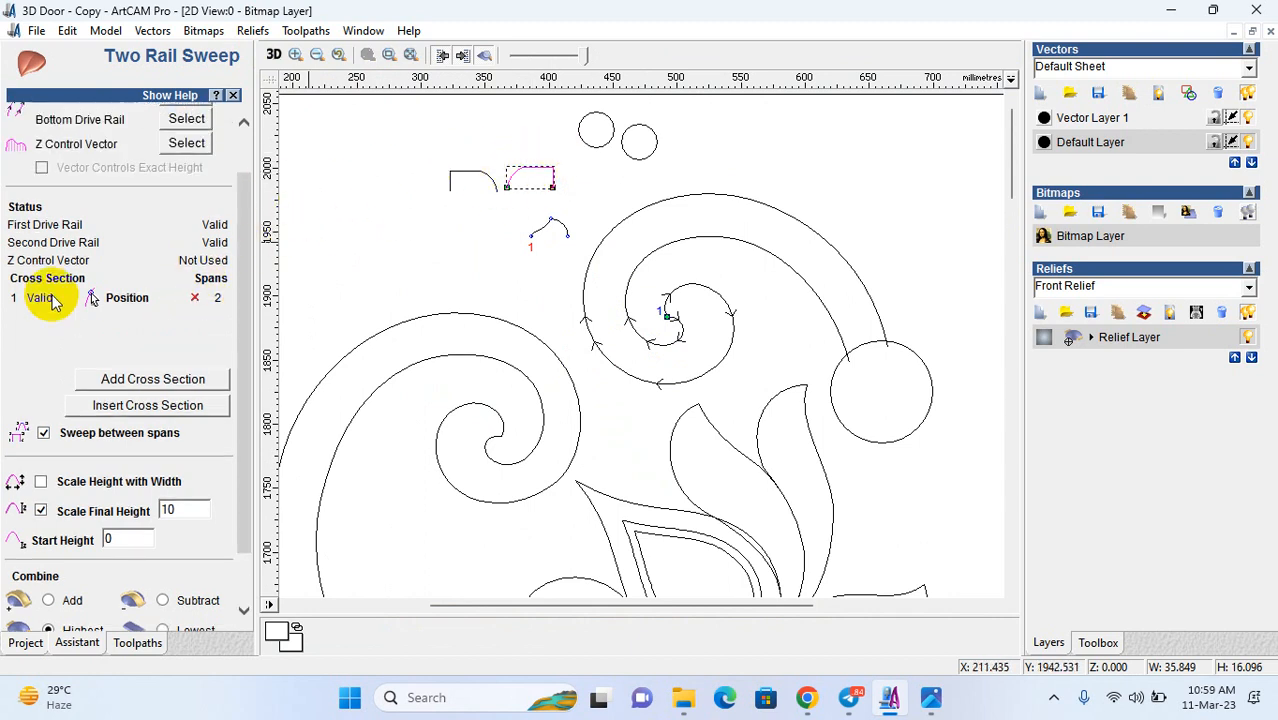
{"action": "scroll", "coordinate": [55, 300], "scroll_direction": "up", "scroll_amount": 2}
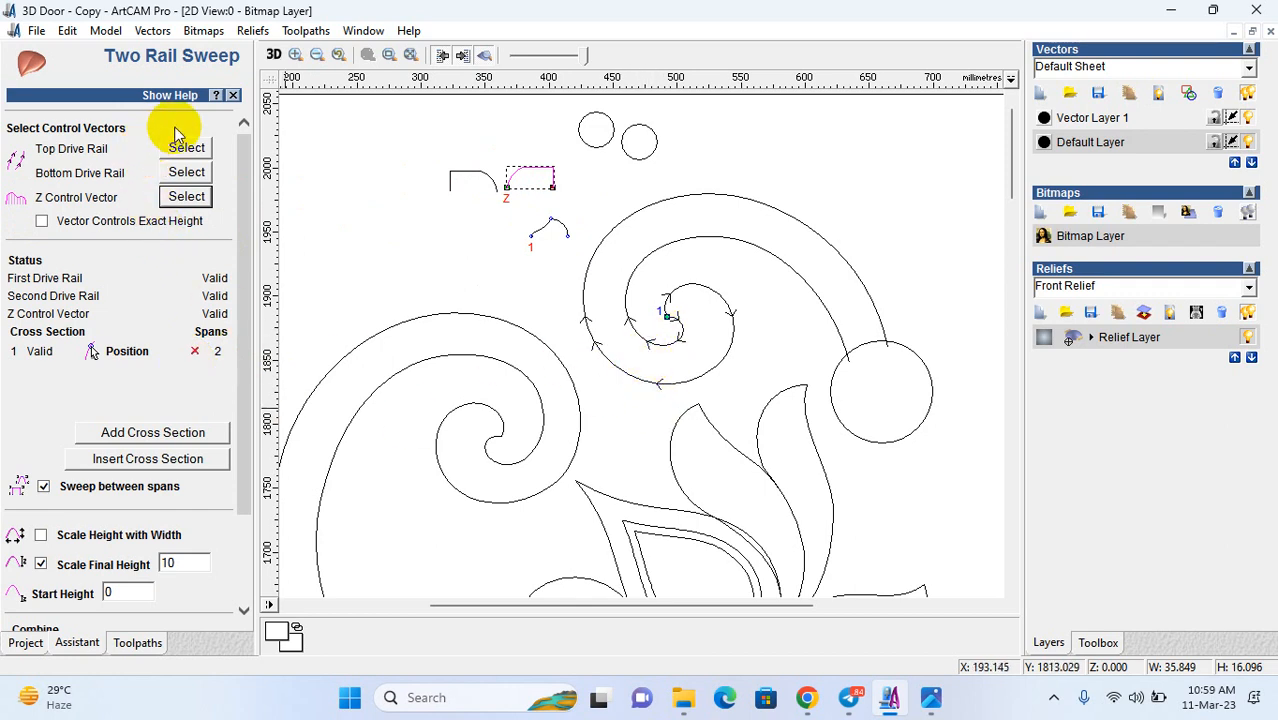
{"action": "left_click", "coordinate": [407, 450]}
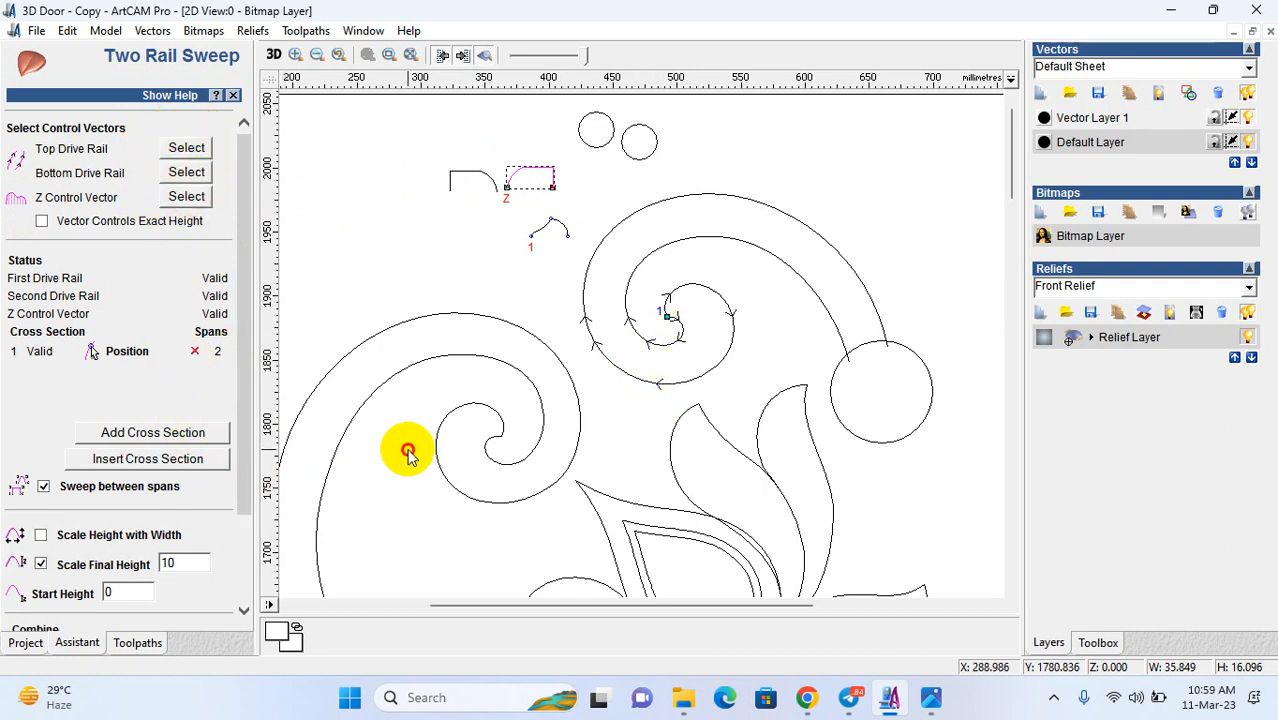
- Calculate the two rail sweep for the inner spiral using the newly assigned Z control vector
{"action": "scroll", "coordinate": [391, 512], "scroll_direction": "down", "scroll_amount": 1}
{"action": "scroll", "coordinate": [120, 574], "scroll_direction": "down", "scroll_amount": 2}
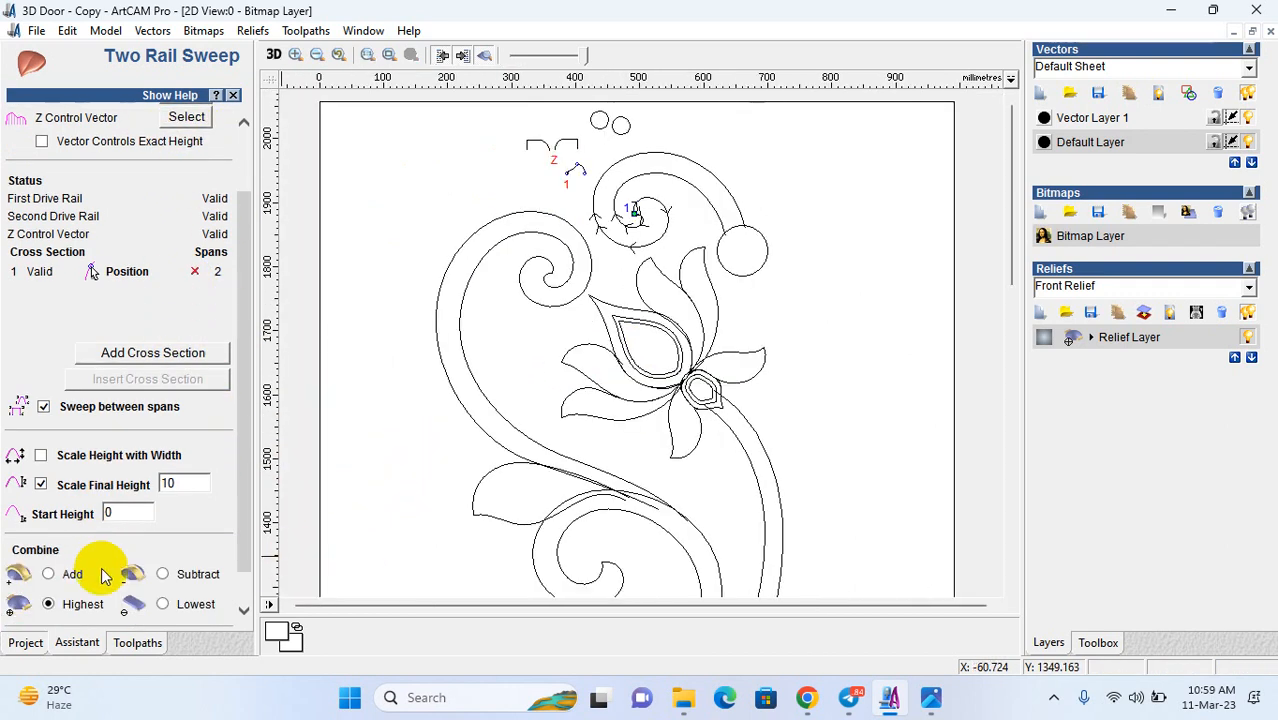
{"action": "scroll", "coordinate": [110, 615], "scroll_direction": "down", "scroll_amount": 1}
{"action": "left_click", "coordinate": [138, 613]}
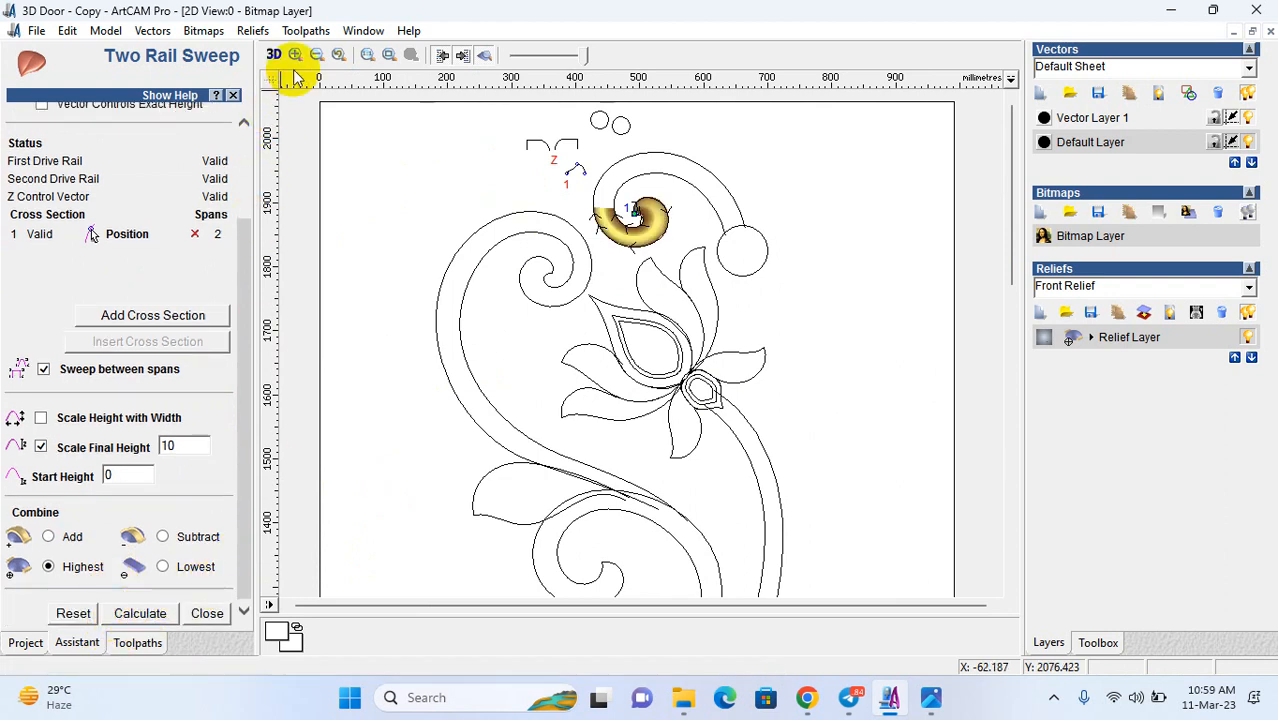
- Examine the swept inner spiral relief in 3D from several angles and return to the 2D view
{"action": "left_click", "coordinate": [273, 54]}
{"action": "left_click_drag", "start_coordinate": [718, 356], "coordinate": [697, 307]}
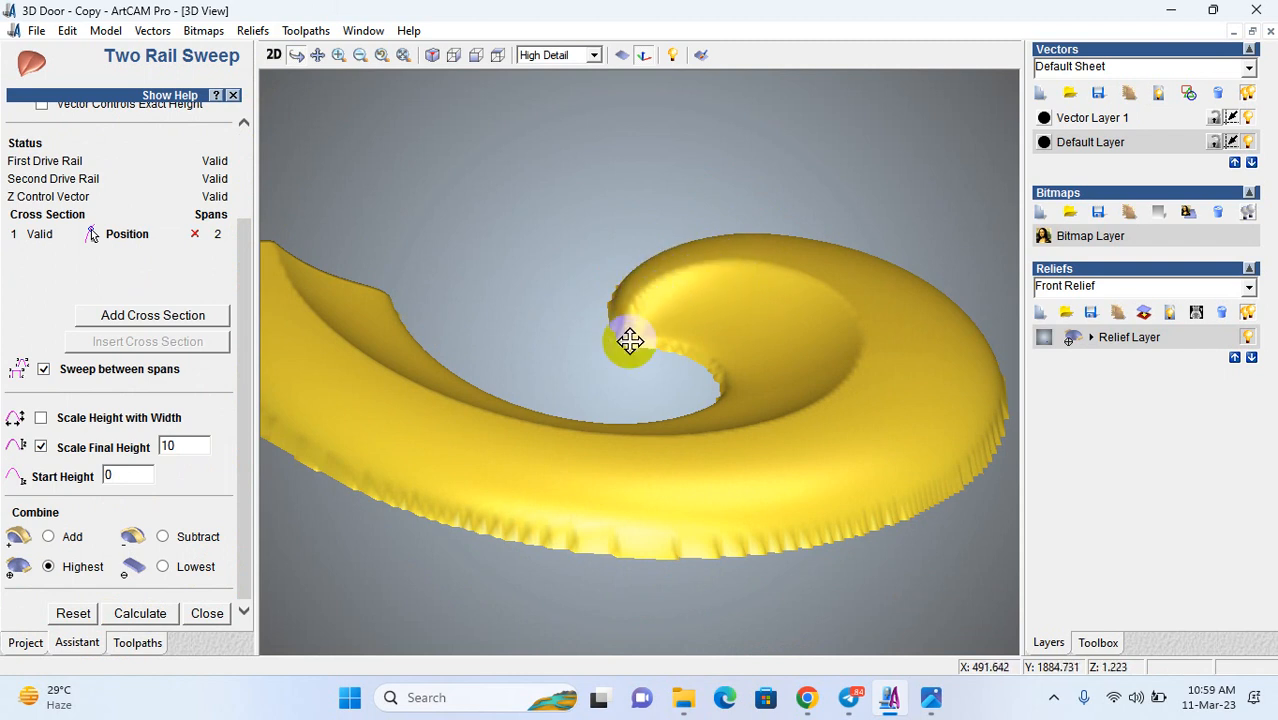
{"action": "left_click_drag", "start_coordinate": [650, 374], "coordinate": [672, 588]}
{"action": "scroll", "coordinate": [670, 583], "scroll_direction": "down", "scroll_amount": 3}
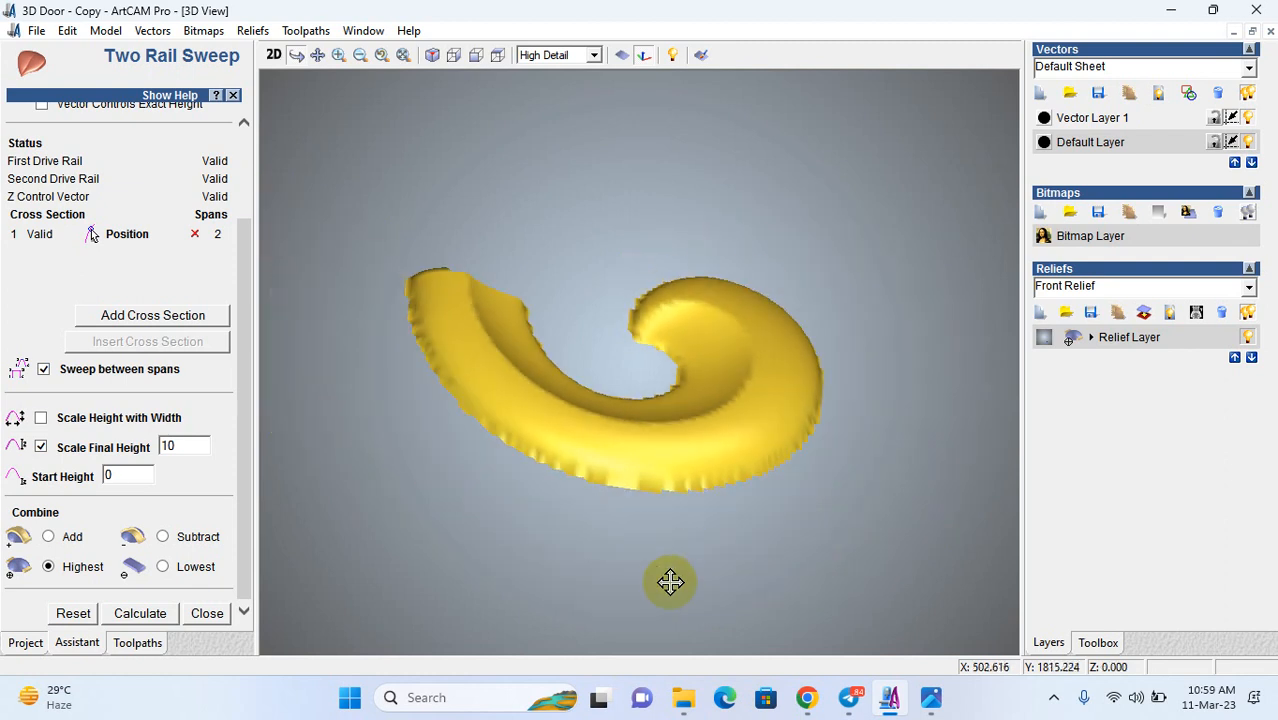
{"action": "left_click", "coordinate": [273, 55]}
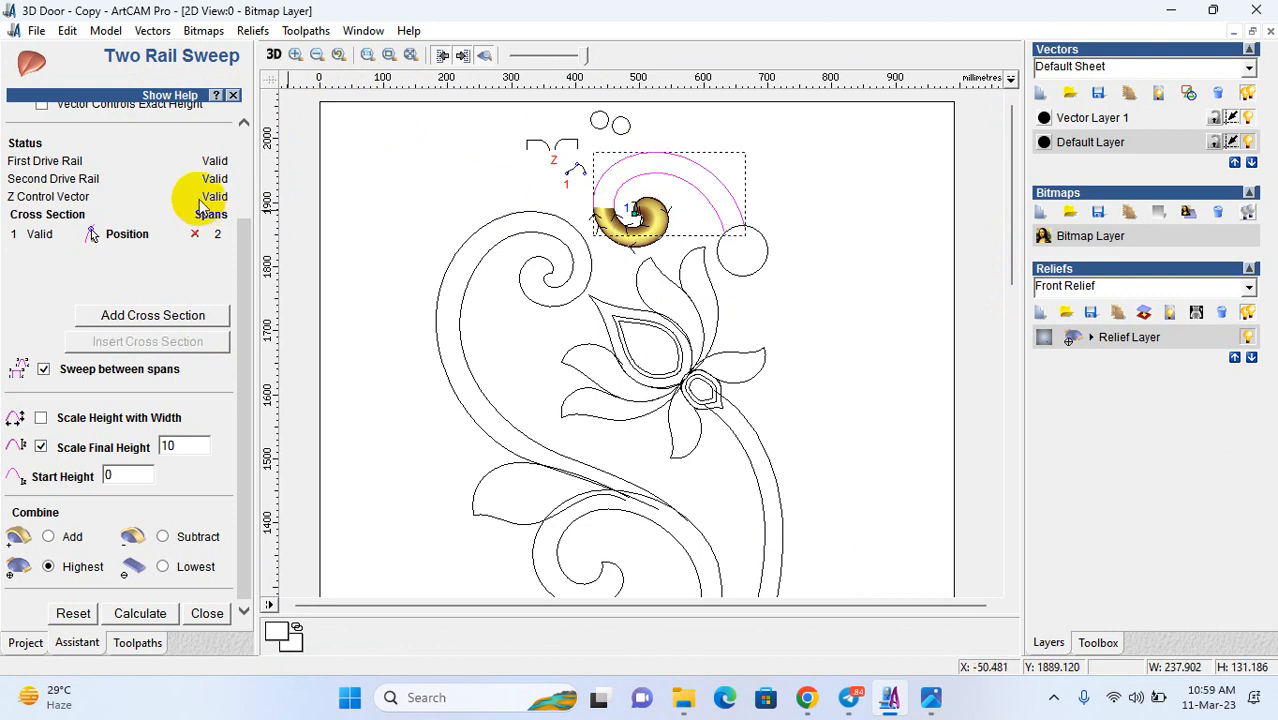
- Assign the two outer arcs continuing the upper scroll as the top and bottom drive rails
{"action": "scroll", "coordinate": [194, 200], "scroll_direction": "up", "scroll_amount": 3}
{"action": "left_click", "coordinate": [186, 148]}
{"action": "scroll", "coordinate": [555, 190], "scroll_direction": "up", "scroll_amount": 2}
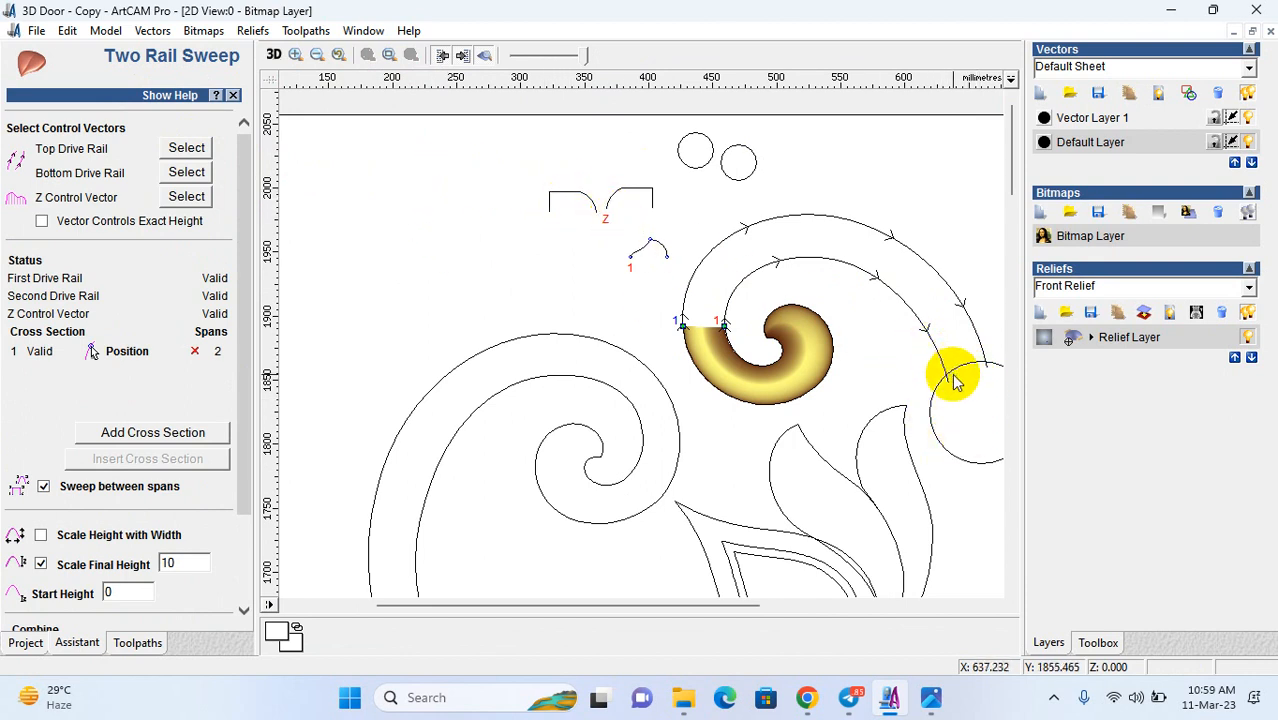
- Assign the original rounded profile as the Z control vector and calculate the sweep along the outer arcs
{"action": "left_click", "coordinate": [580, 195]}
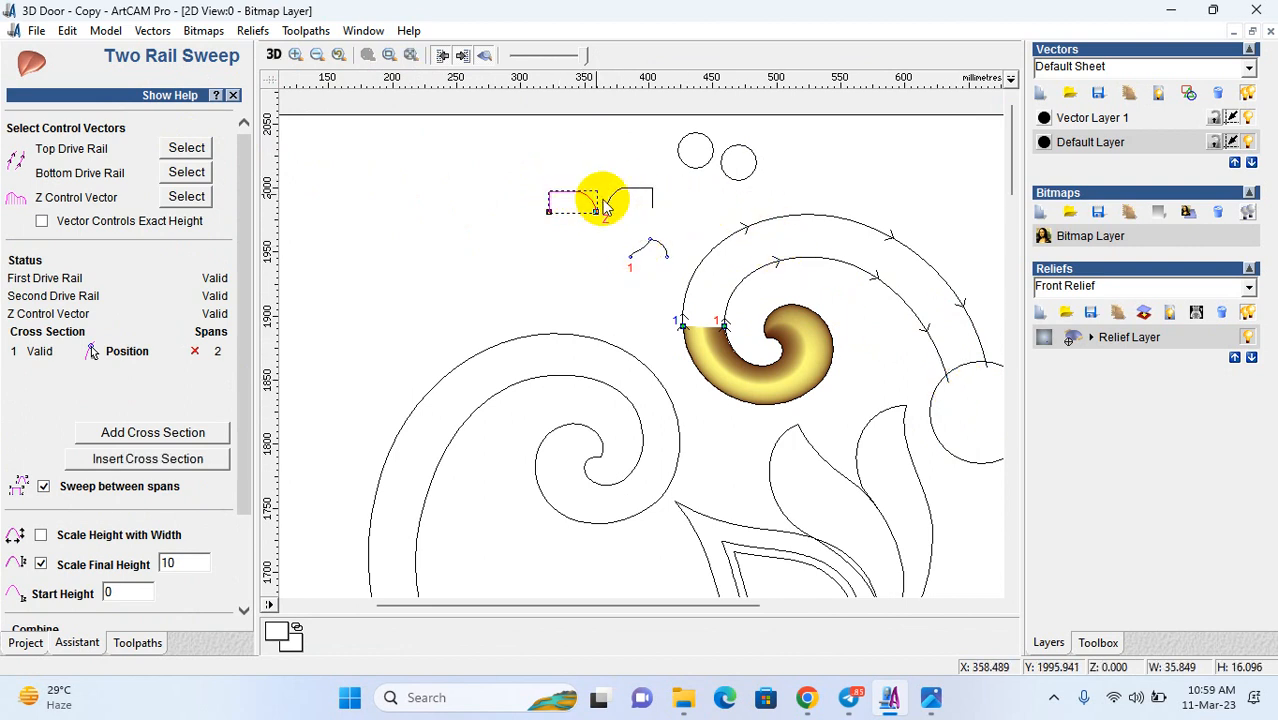
{"action": "left_click", "coordinate": [180, 199]}
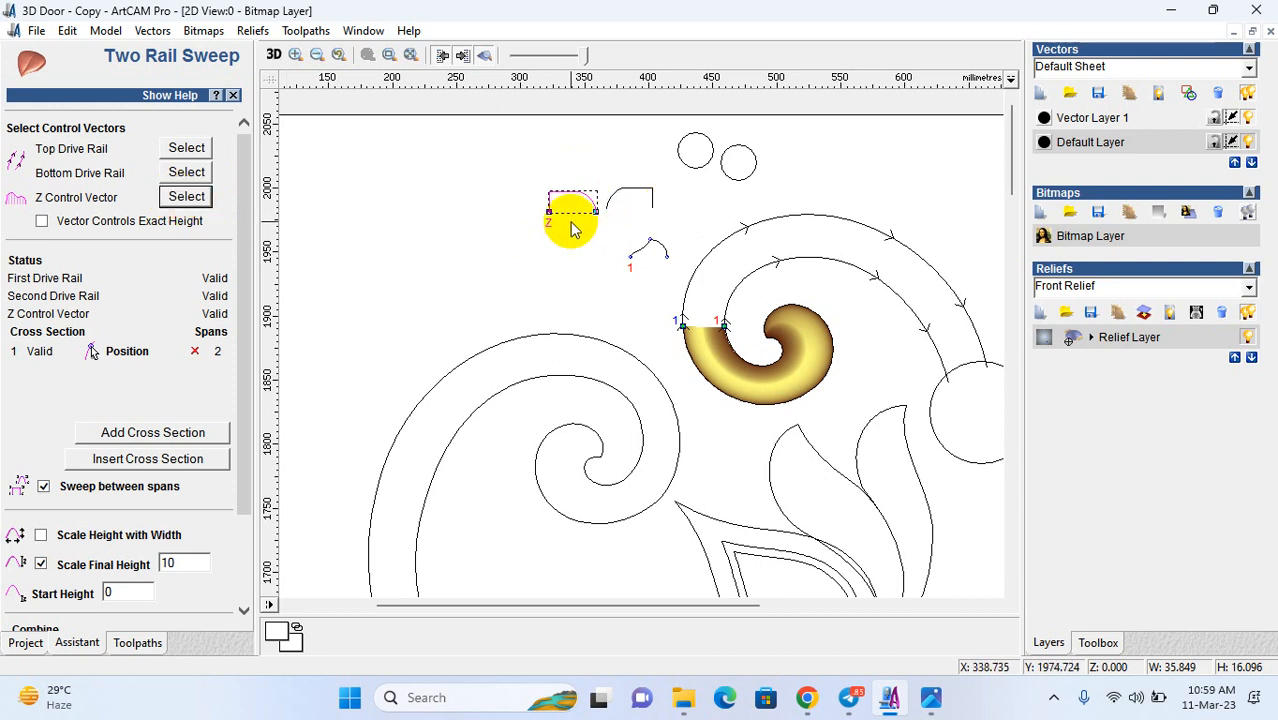
{"action": "scroll", "coordinate": [140, 585], "scroll_direction": "down", "scroll_amount": 2}
{"action": "left_click", "coordinate": [138, 613]}
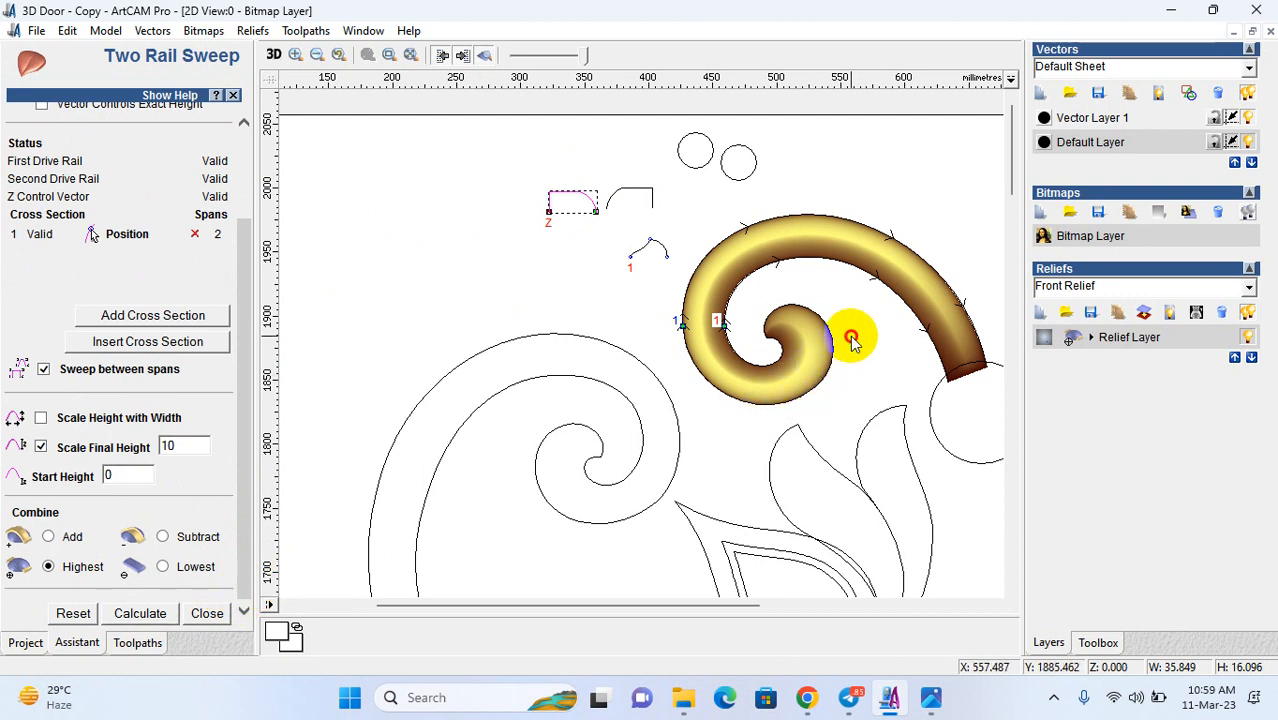
- Examine the complete upper scroll relief and its tapered end in 3D, then return to the 2D view
{"action": "left_click", "coordinate": [273, 54]}
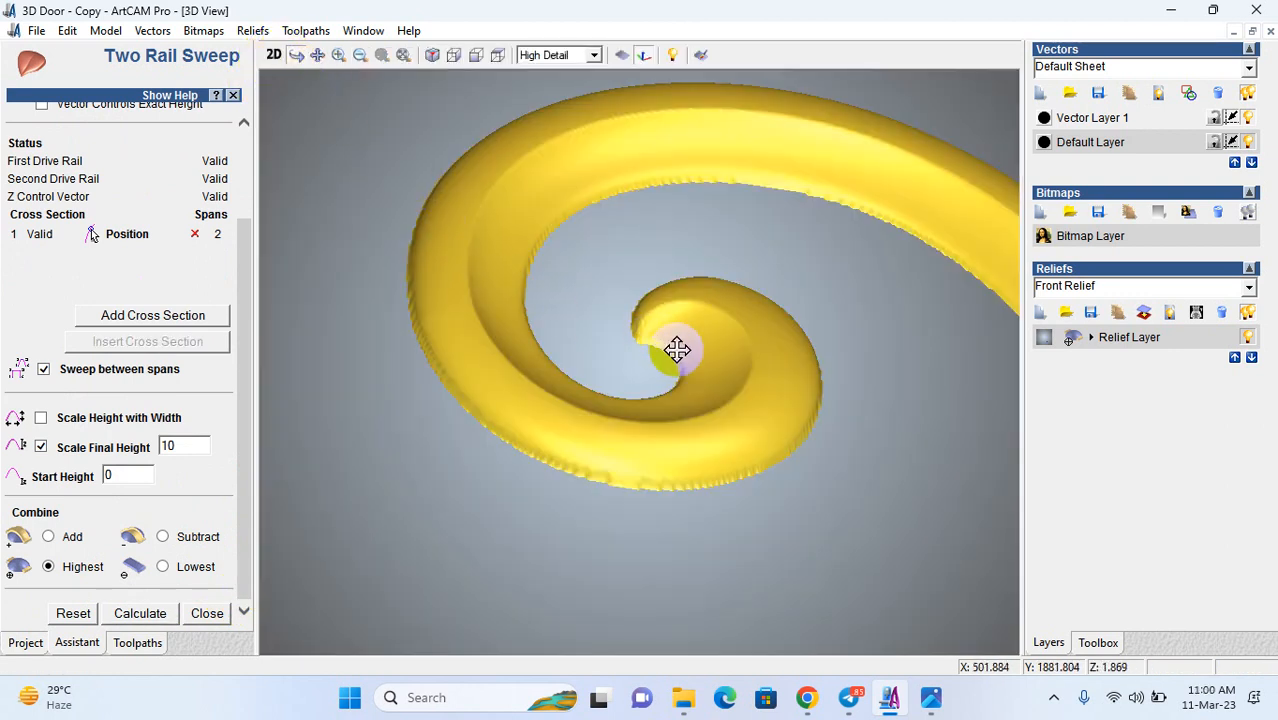
{"action": "left_click_drag", "start_coordinate": [670, 308], "coordinate": [625, 355]}
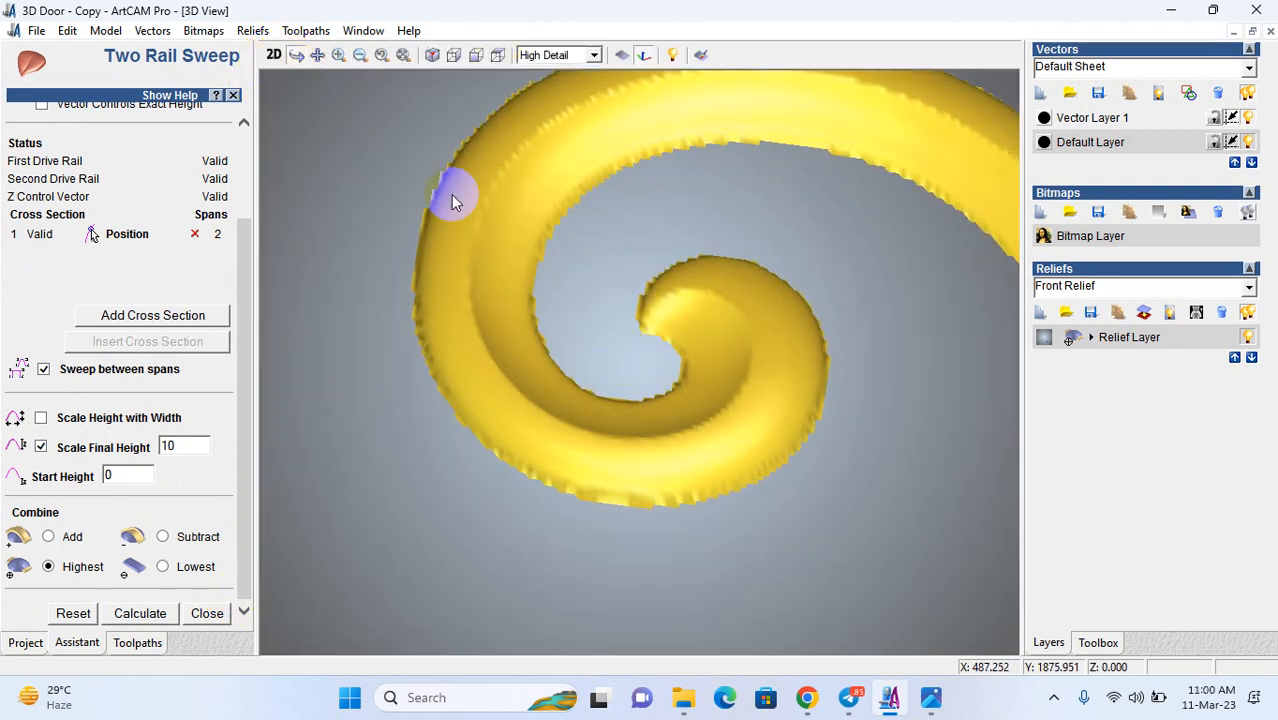
{"action": "left_click", "coordinate": [315, 54]}
{"action": "left_click_drag", "start_coordinate": [834, 294], "coordinate": [404, 236]}
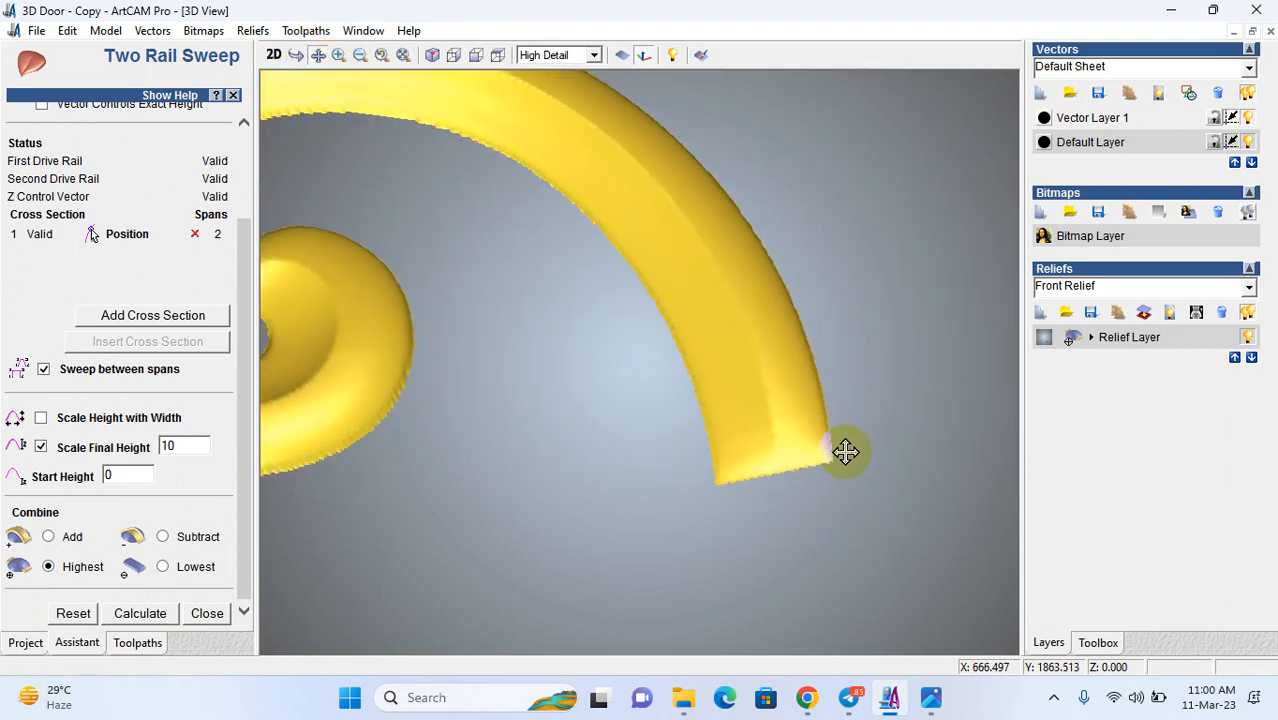
{"action": "left_click_drag", "start_coordinate": [462, 417], "coordinate": [760, 452]}
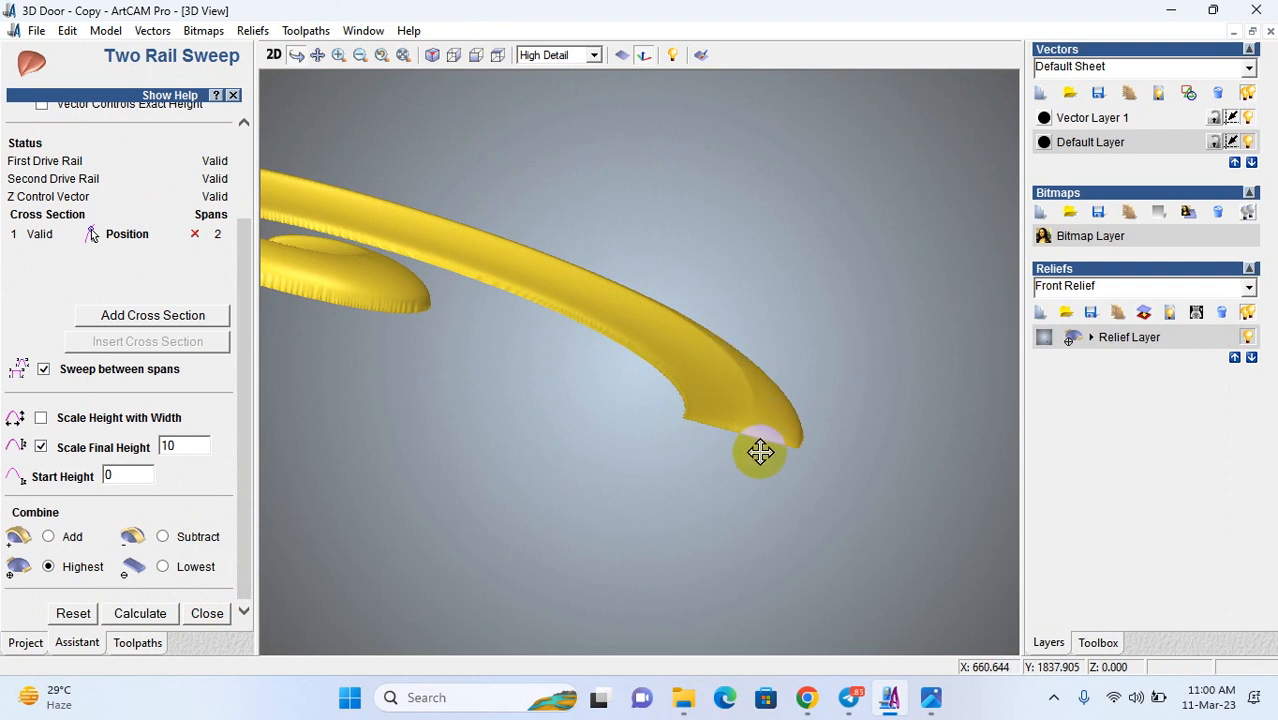
{"action": "left_click", "coordinate": [274, 57]}
- Create a round dome from the circle at the scroll's end with angle 90 and start height 2, scaled to height 8
{"action": "scroll", "coordinate": [864, 425], "scroll_direction": "down", "scroll_amount": 1}
{"action": "scroll", "coordinate": [765, 274], "scroll_direction": "up", "scroll_amount": 2}
{"action": "scroll", "coordinate": [632, 268], "scroll_direction": "up", "scroll_amount": 3}
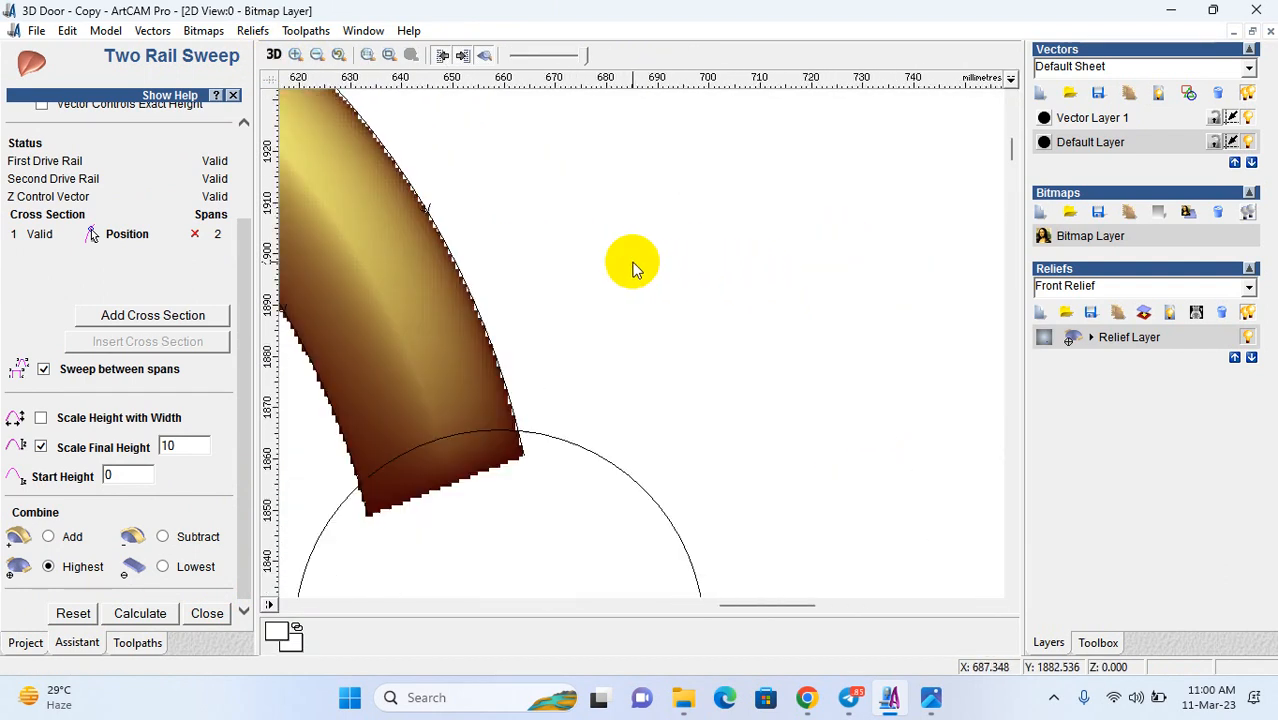
{"action": "scroll", "coordinate": [476, 429], "scroll_direction": "down", "scroll_amount": 2}
{"action": "left_click", "coordinate": [637, 348]}
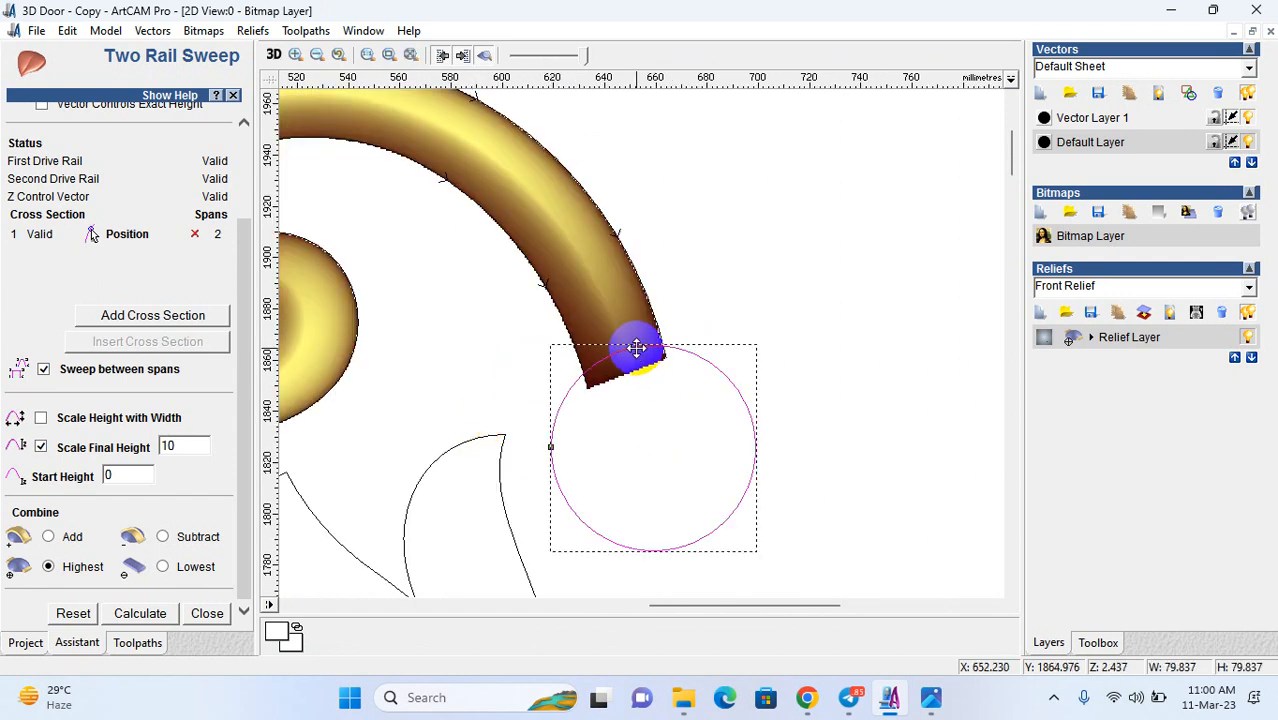
{"action": "right_click", "coordinate": [637, 348]}
{"action": "left_click", "coordinate": [712, 328]}
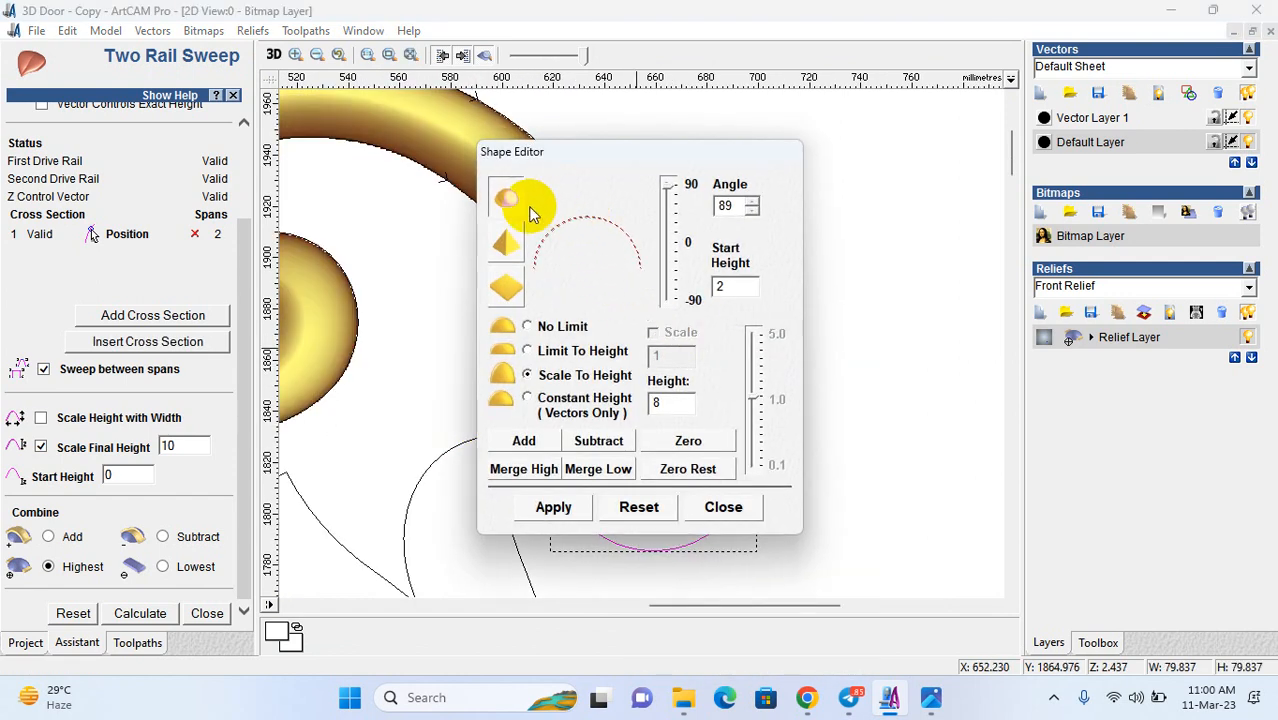
{"action": "left_click_drag", "start_coordinate": [570, 146], "coordinate": [863, 90]}
{"action": "mouse_move", "coordinate": [964, 128]}
{"action": "left_mouse_down"}
{"action": "mouse_move", "coordinate": [966, 172]}
{"action": "mouse_move", "coordinate": [965, 128]}
{"action": "left_mouse_up"}
{"action": "double_click", "coordinate": [1028, 231]}
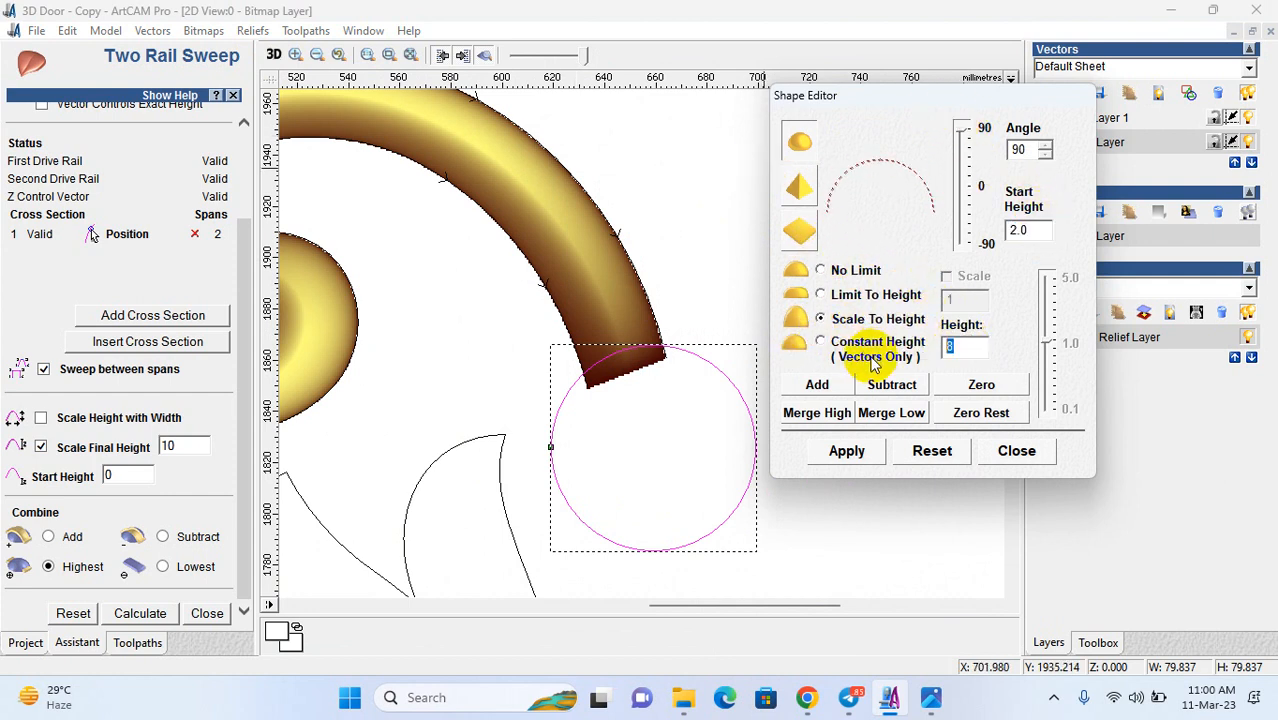
{"action": "double_click", "coordinate": [948, 345]}
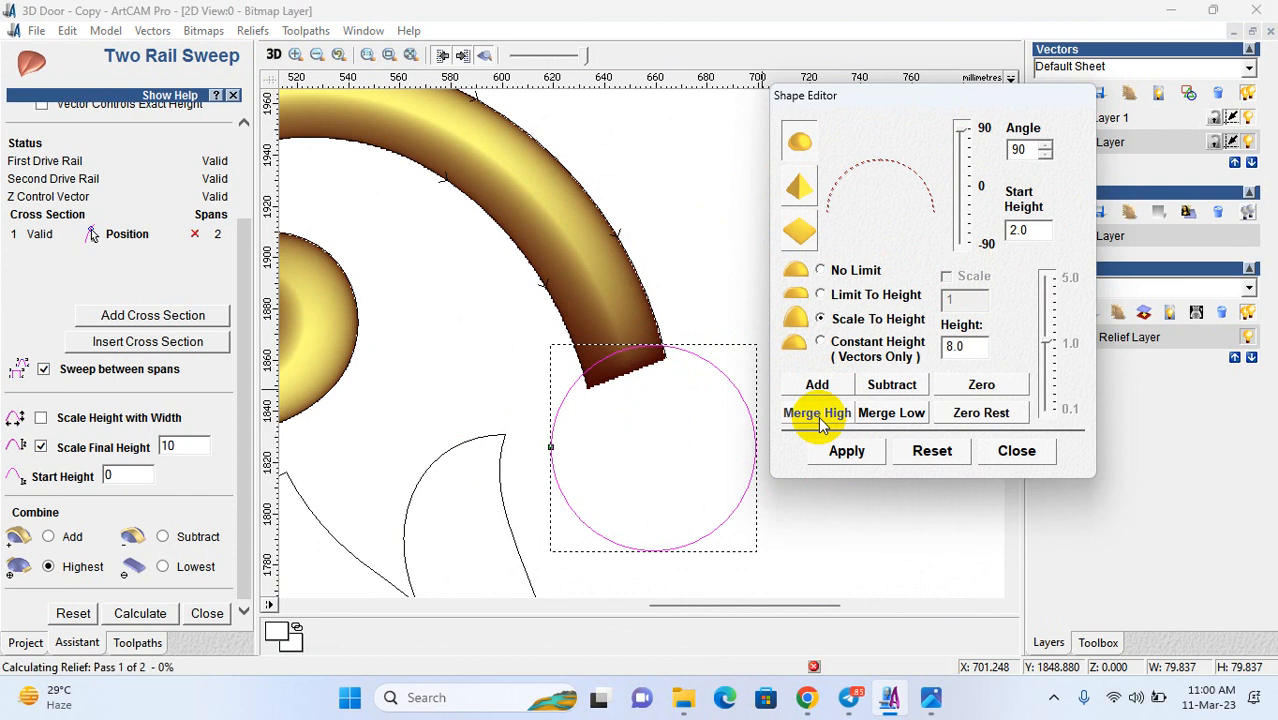
{"action": "left_click", "coordinate": [940, 450]}
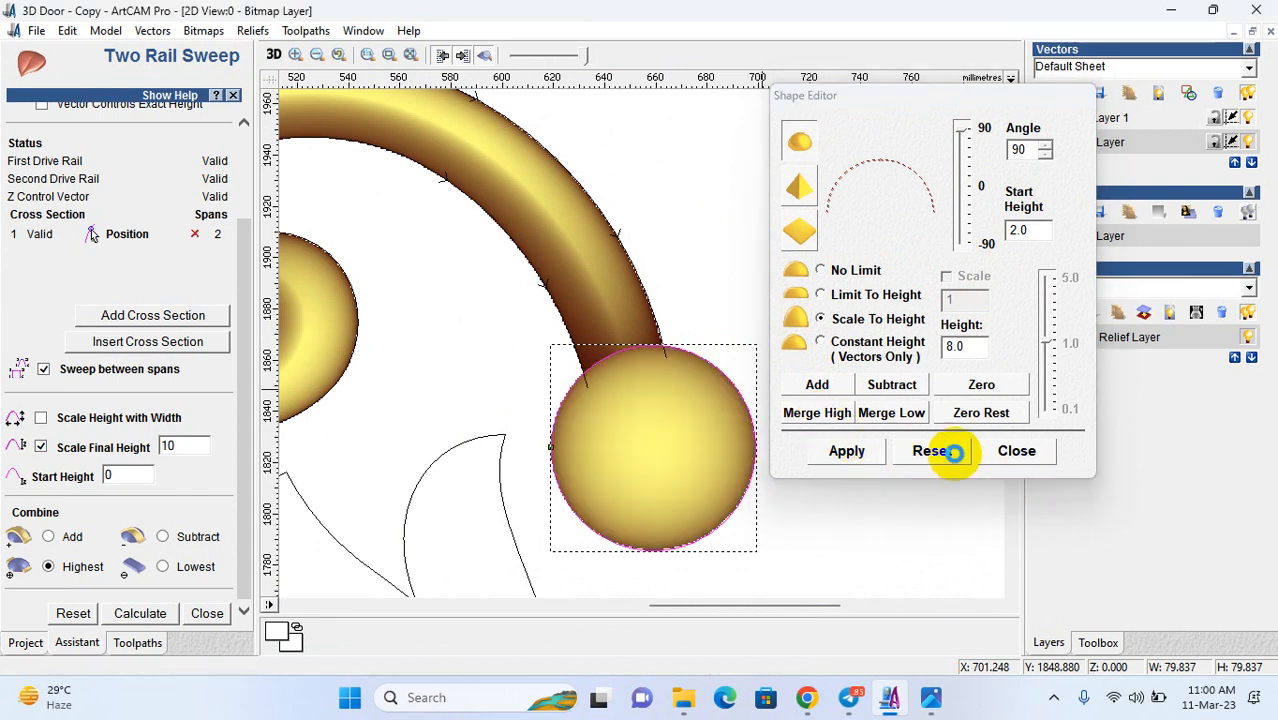
- Examine in 3D how the dome meets the scroll's end, moving the Shape Editor clear of the relief
{"action": "left_click", "coordinate": [272, 54]}
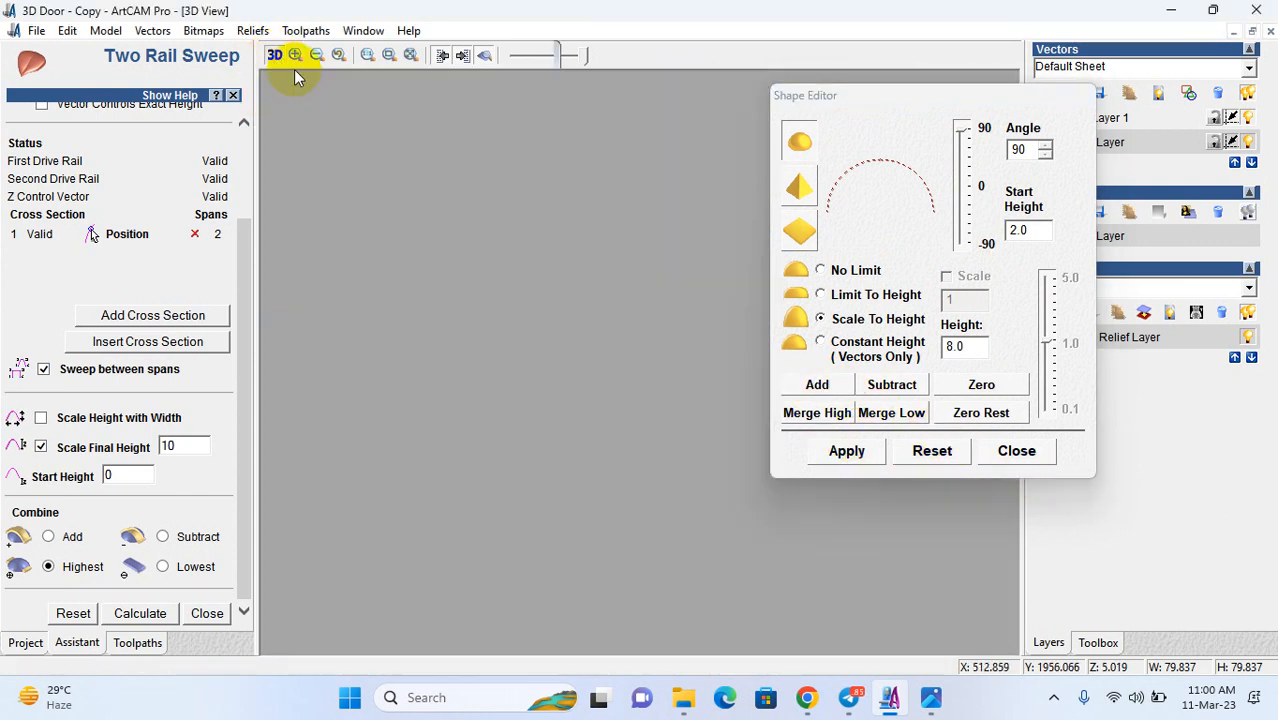
{"action": "left_click", "coordinate": [830, 388]}
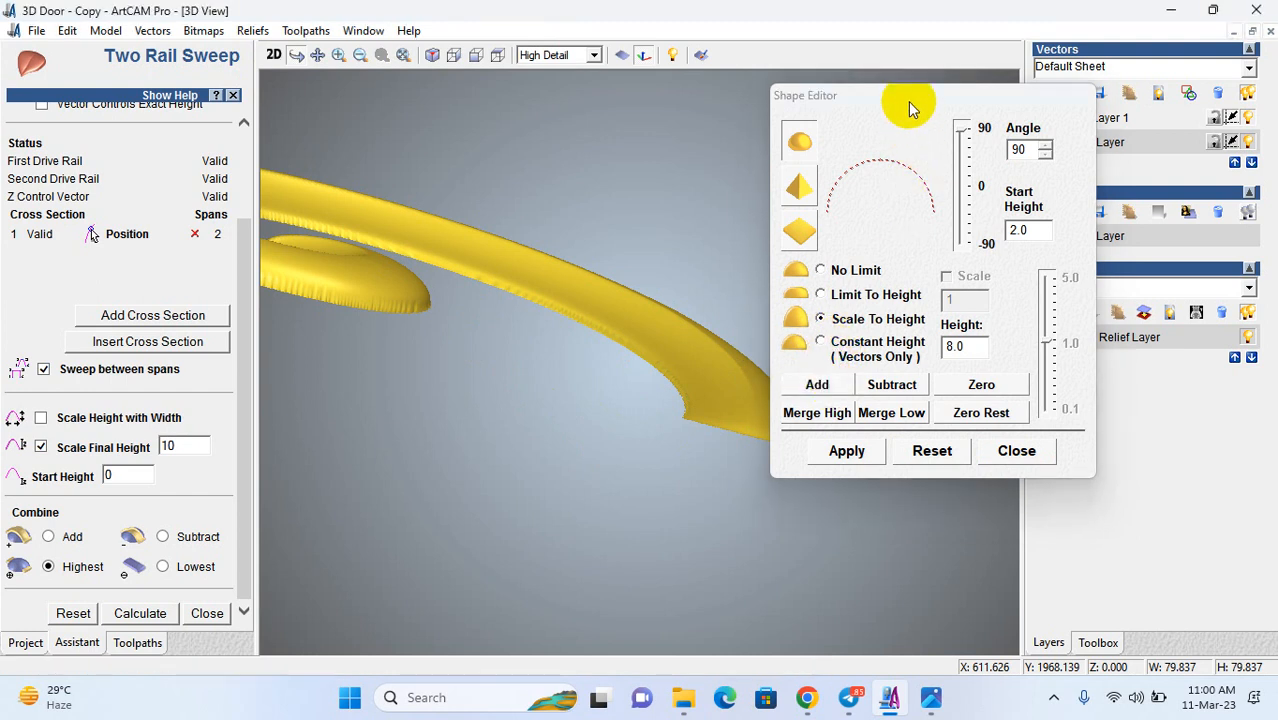
{"action": "left_click_drag", "start_coordinate": [905, 102], "coordinate": [1054, 130]}
{"action": "left_click_drag", "start_coordinate": [647, 522], "coordinate": [650, 622]}
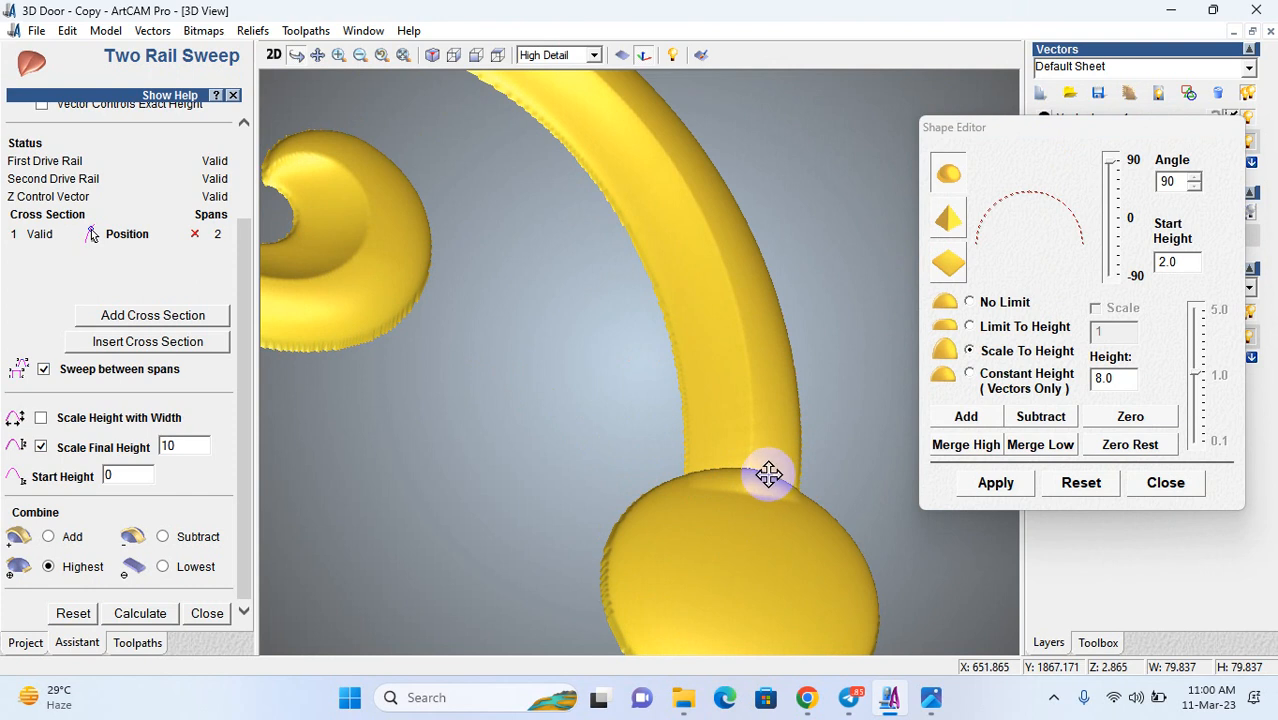
- Undo the dome, recreate it by merging high with the scroll relief and close the Shape Editor
{"action": "key", "text": "ctrl+z"}
{"action": "left_click", "coordinate": [966, 445]}
{"action": "left_click_drag", "start_coordinate": [768, 542], "coordinate": [582, 463]}
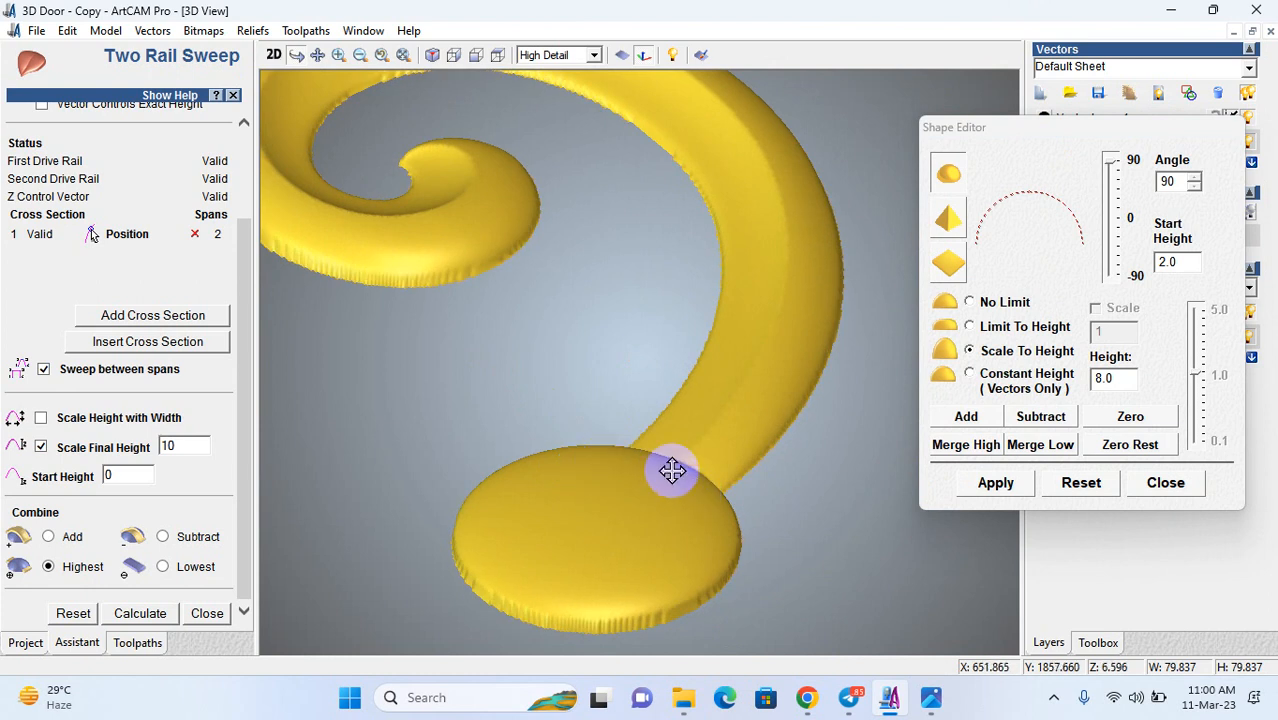
{"action": "left_click", "coordinate": [1160, 482]}
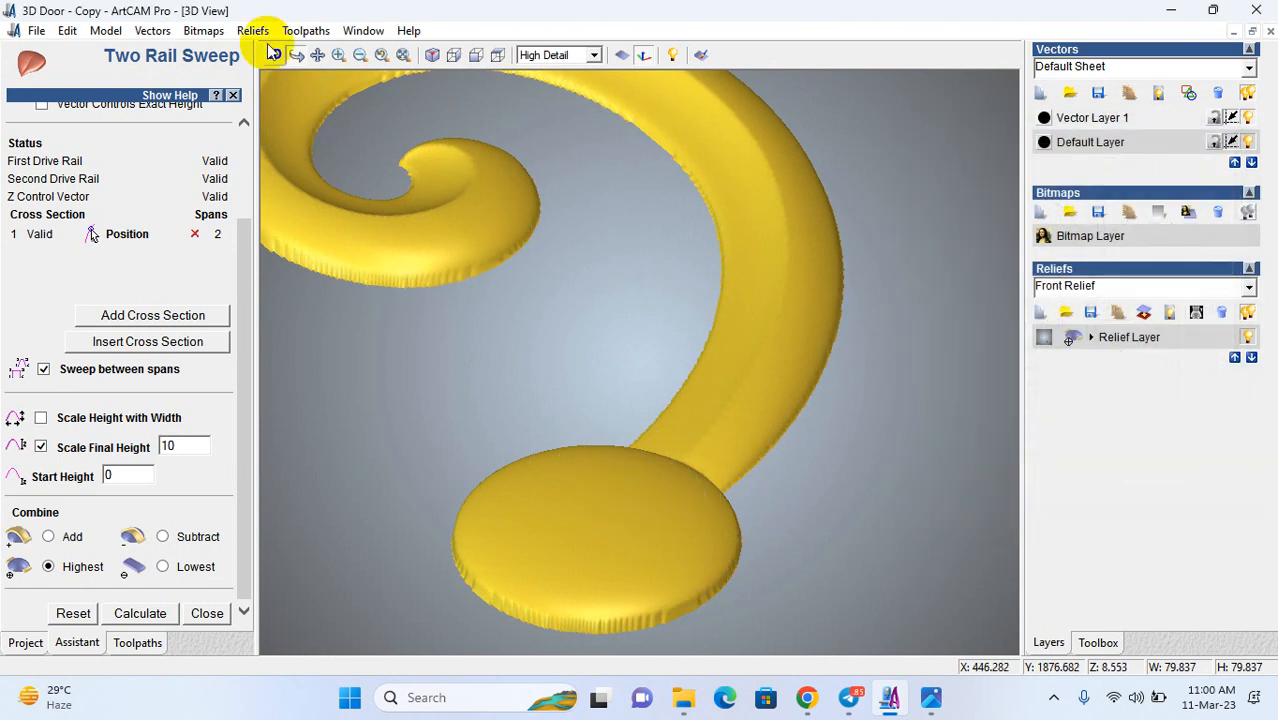
- Assign the left scroll's inner spiral curves as the drive rails and the mirrored rounded profile as the Z control vector
{"action": "left_click", "coordinate": [273, 55]}
{"action": "scroll", "coordinate": [398, 283], "scroll_direction": "down", "scroll_amount": 4}
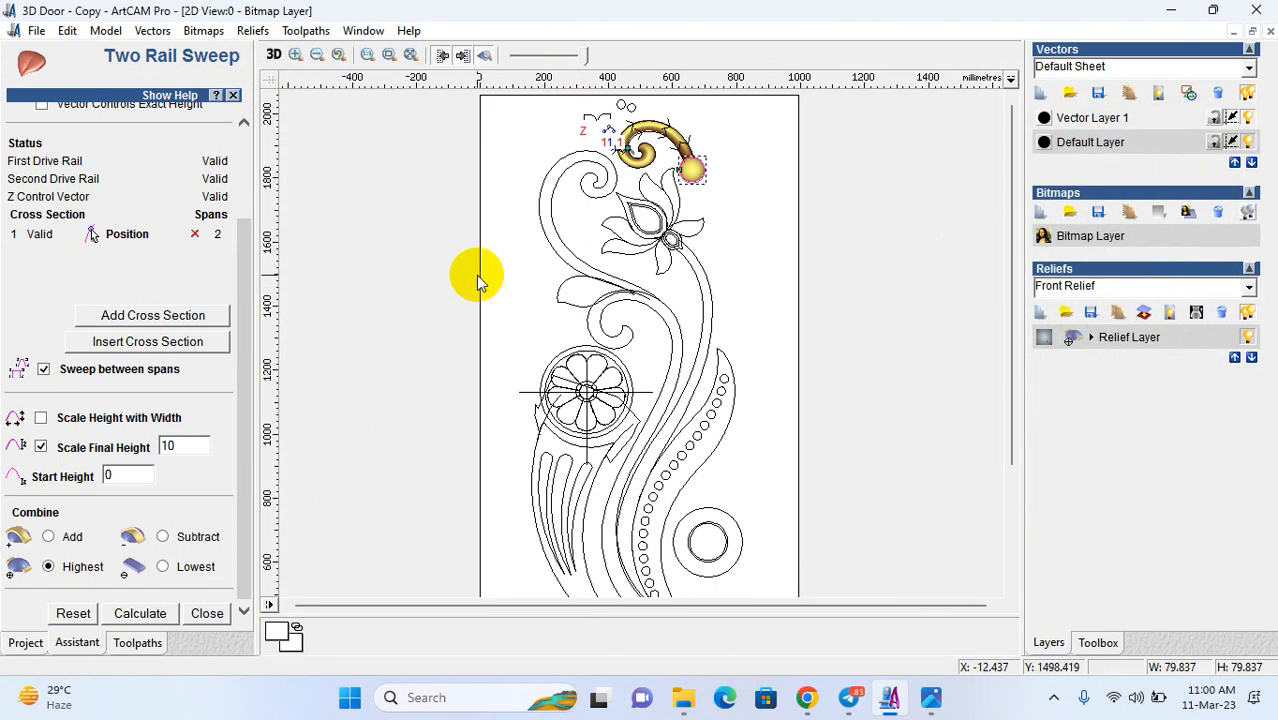
{"action": "scroll", "coordinate": [478, 278], "scroll_direction": "up", "scroll_amount": 1}
{"action": "left_click", "coordinate": [548, 278]}
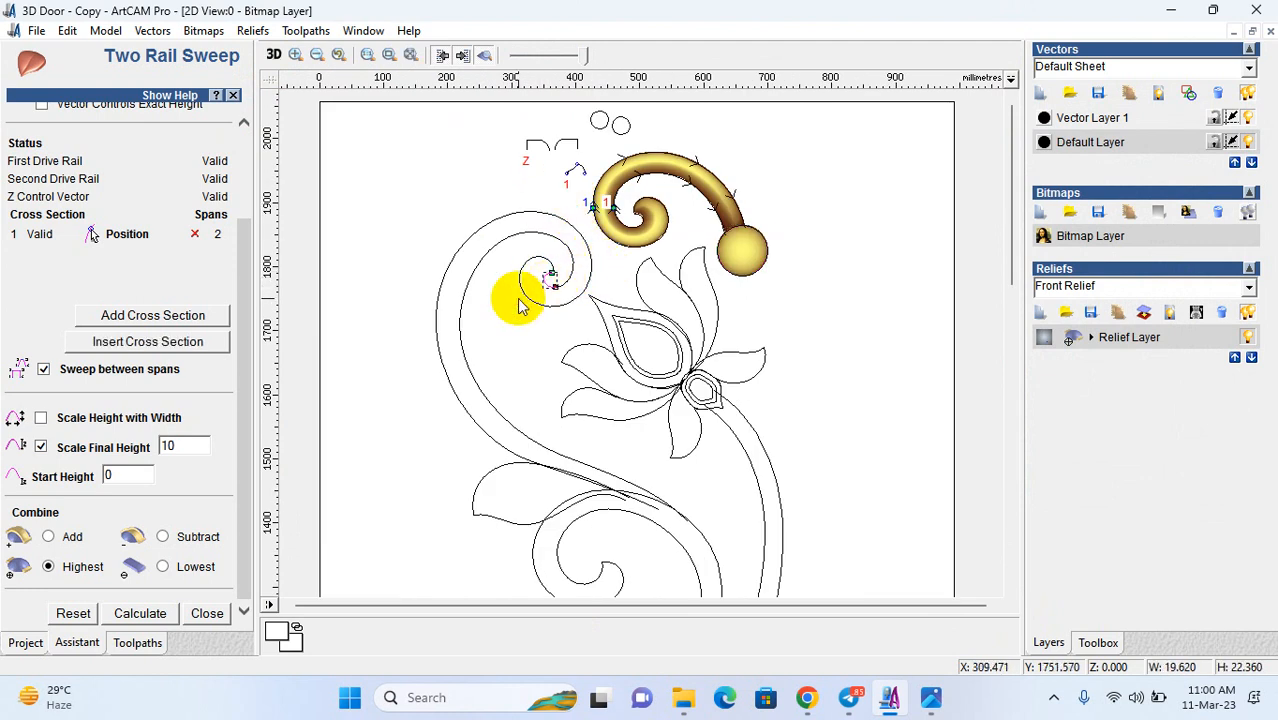
{"action": "scroll", "coordinate": [150, 210], "scroll_direction": "up", "scroll_amount": 3}
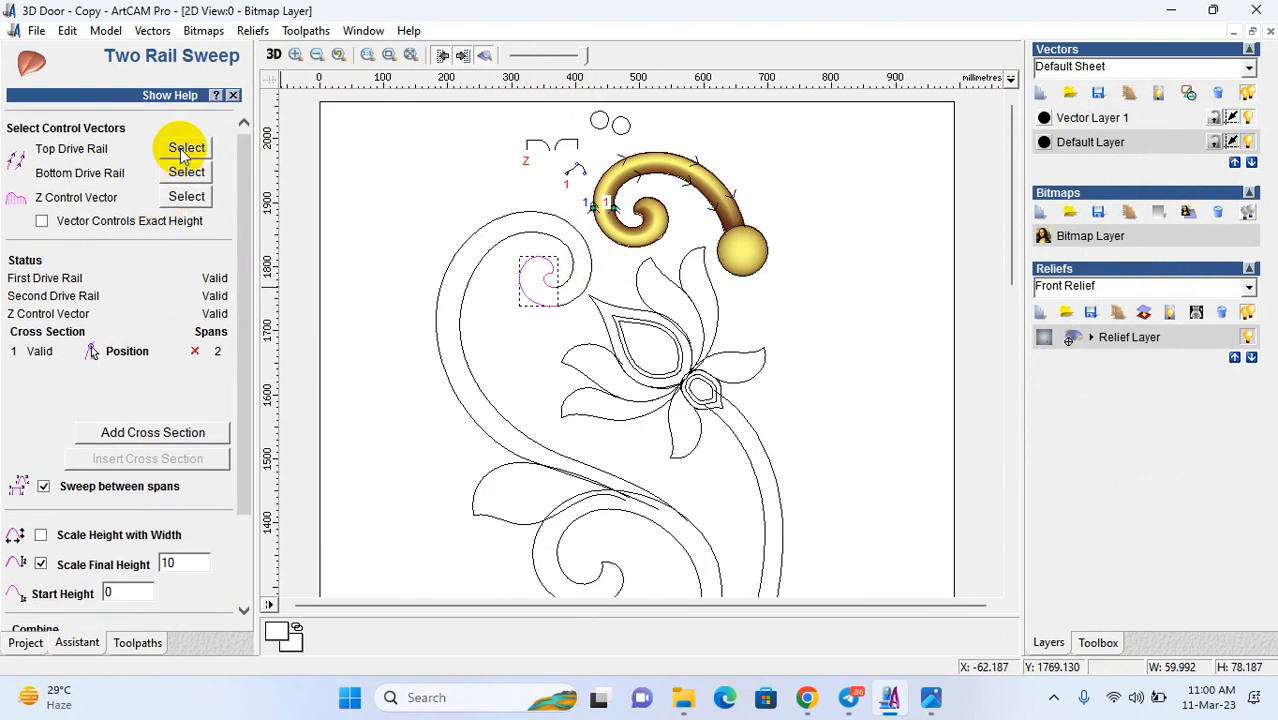
{"action": "left_click", "coordinate": [403, 210]}
{"action": "left_click", "coordinate": [566, 148]}
{"action": "left_click", "coordinate": [186, 196]}
- Reverse the direction of the short inner drive rail at the centre of the left scroll's spiral
{"action": "scroll", "coordinate": [541, 272], "scroll_direction": "up", "scroll_amount": 2}
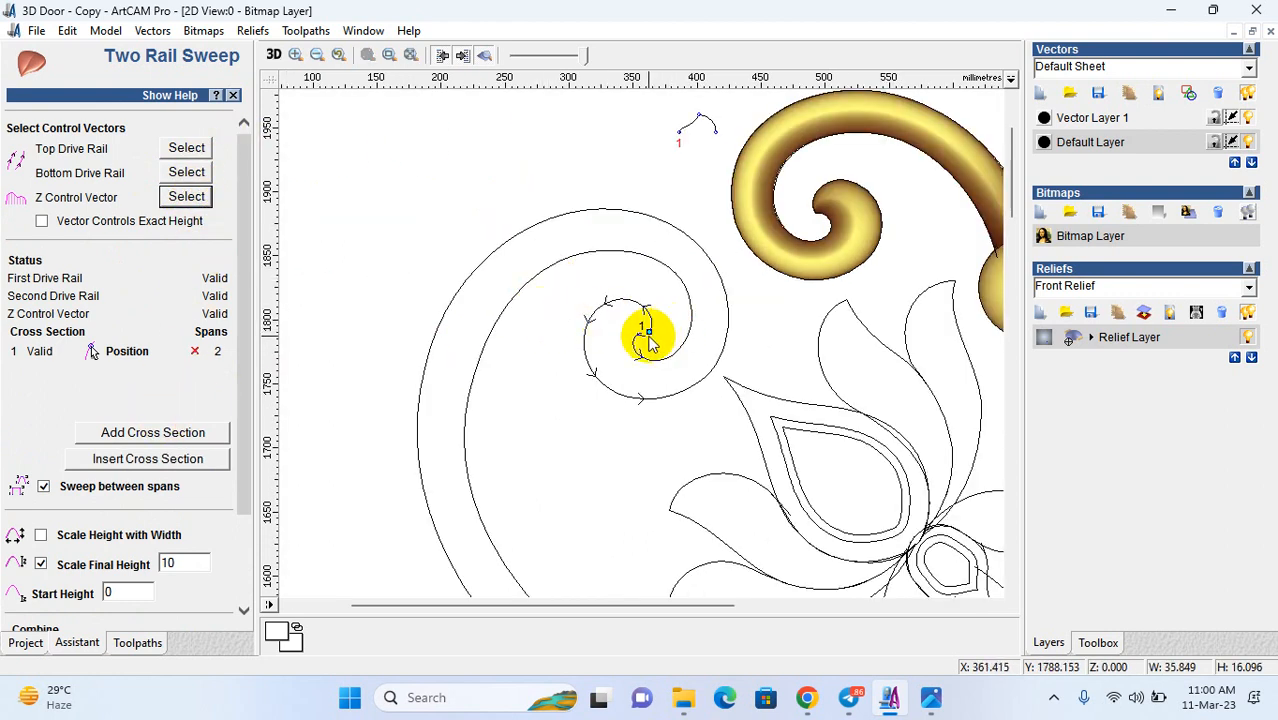
{"action": "scroll", "coordinate": [650, 328], "scroll_direction": "up", "scroll_amount": 6}
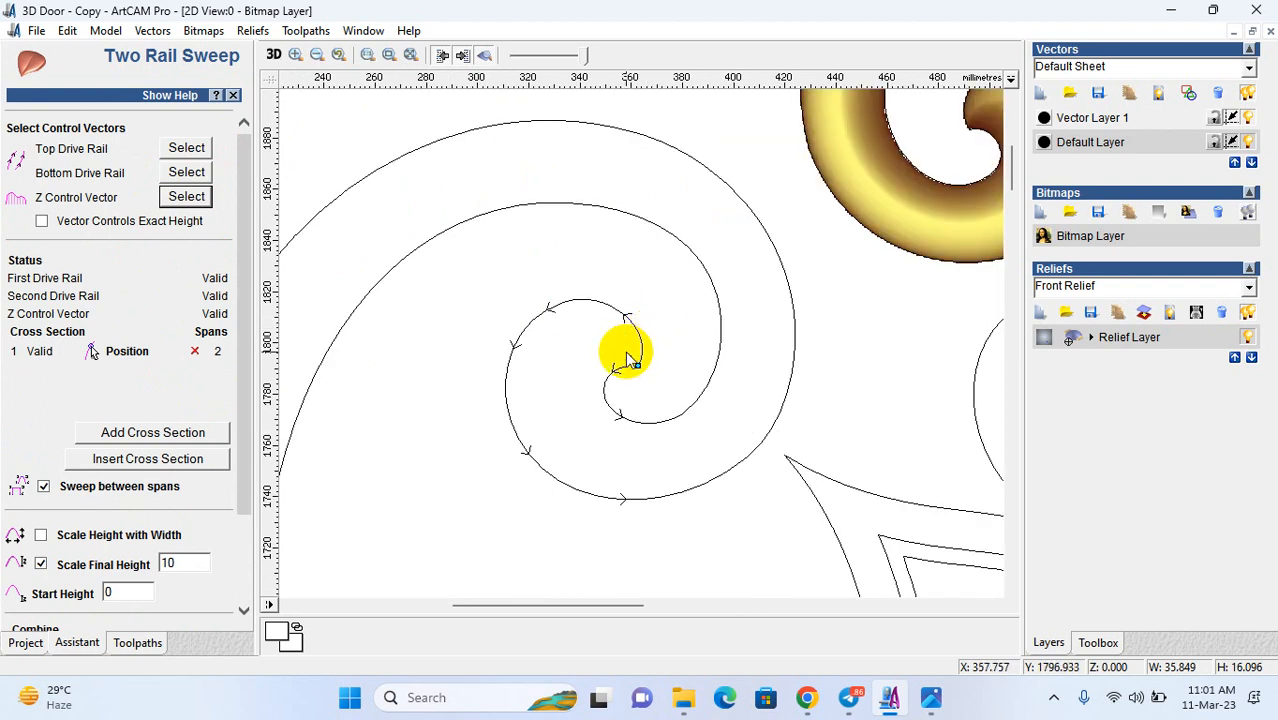
{"action": "scroll", "coordinate": [720, 370], "scroll_direction": "down", "scroll_amount": 3}
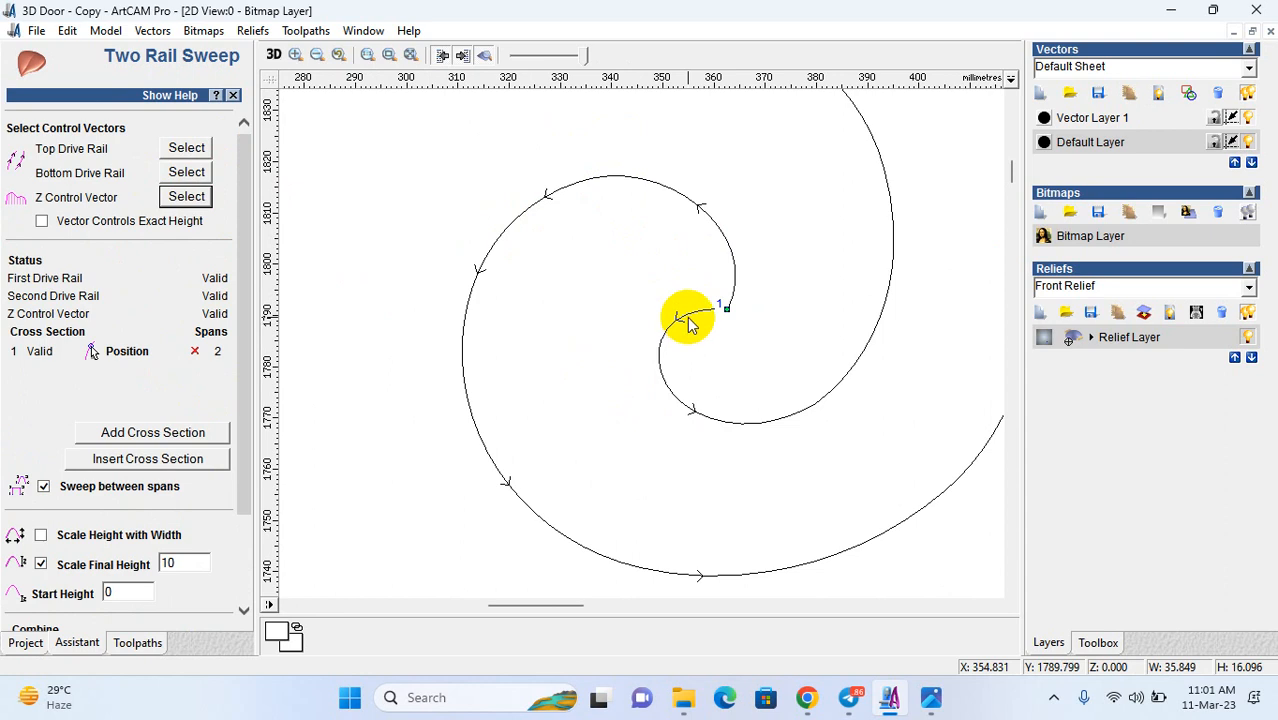
{"action": "right_click", "coordinate": [710, 414]}
{"action": "left_click", "coordinate": [712, 541]}
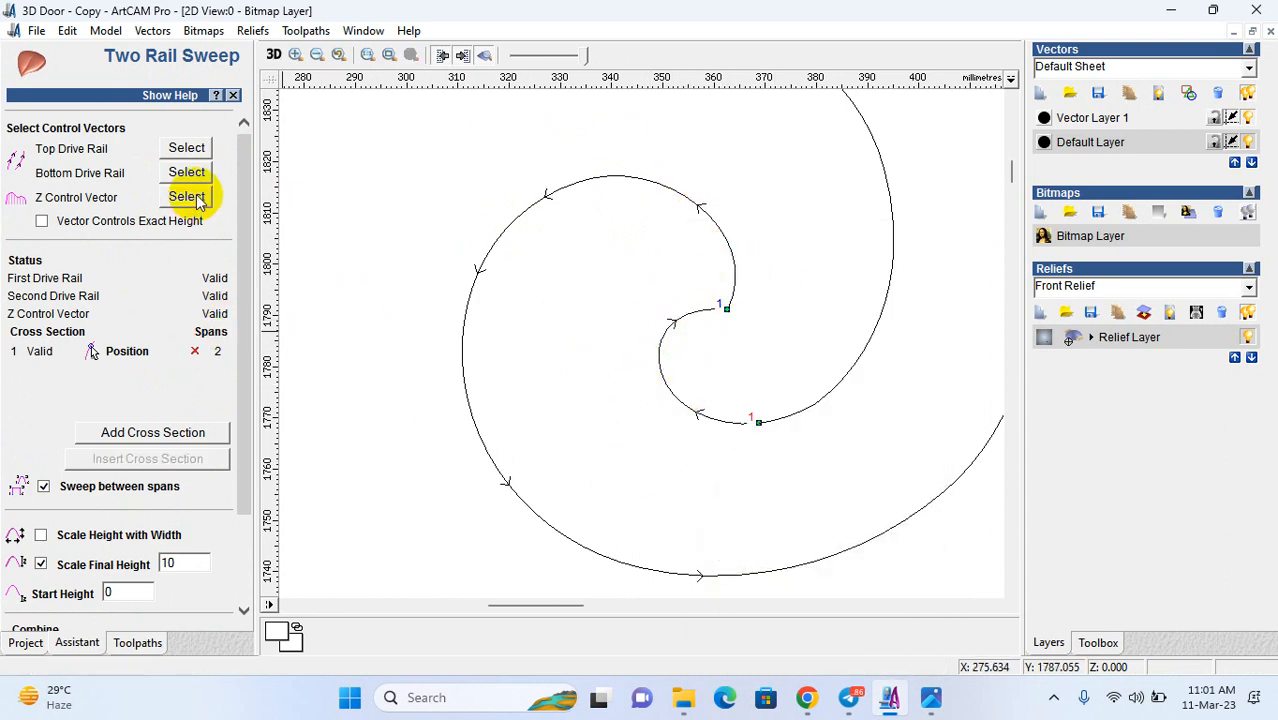
- Try calculating the two rail sweep on the left scroll's inner spiral with the reversed rail
{"action": "scroll", "coordinate": [447, 456], "scroll_direction": "down", "scroll_amount": 5}
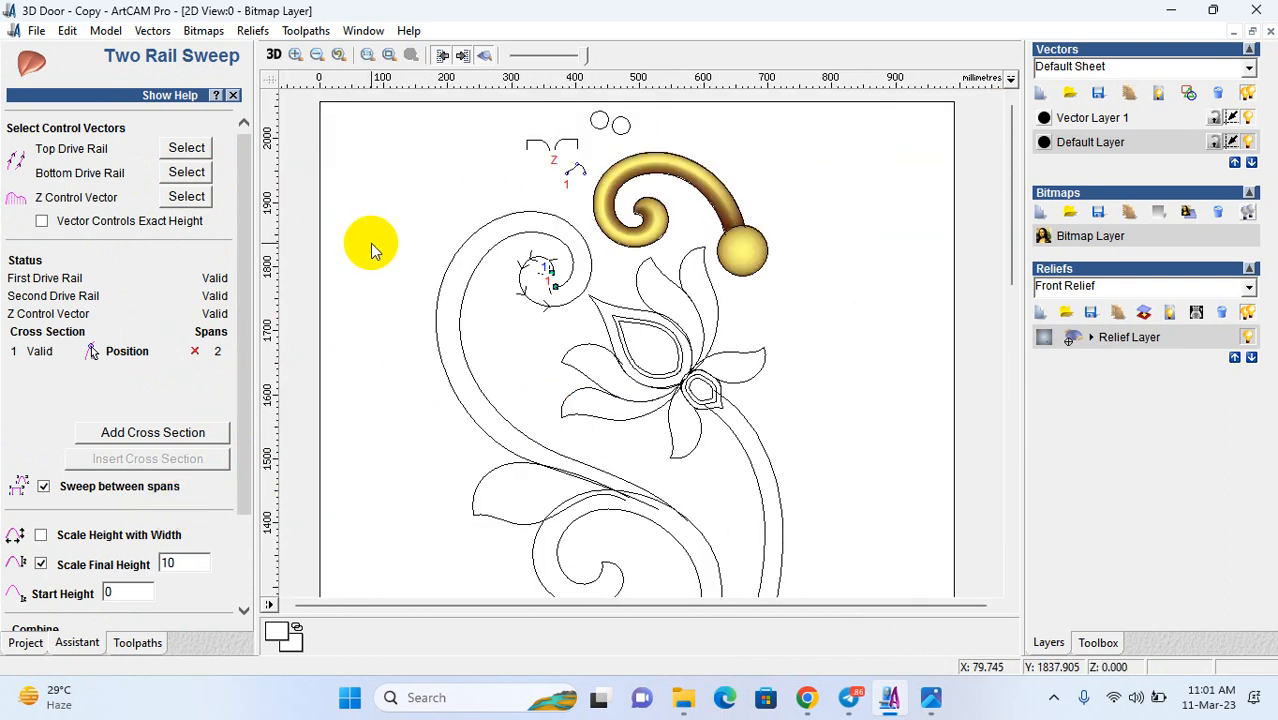
{"action": "scroll", "coordinate": [140, 520], "scroll_direction": "down", "scroll_amount": 2}
{"action": "left_click", "coordinate": [141, 614]}
{"action": "scroll", "coordinate": [565, 380], "scroll_direction": "up", "scroll_amount": 6}
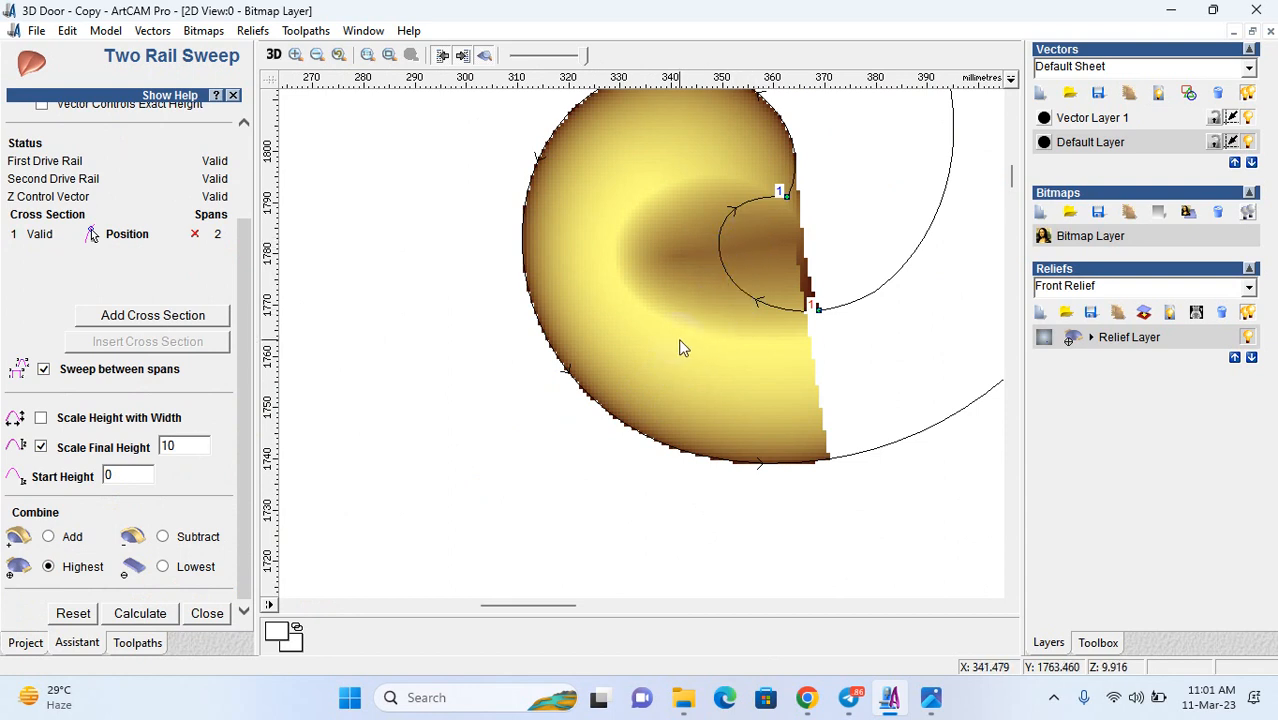
{"action": "left_click", "coordinate": [705, 337]}
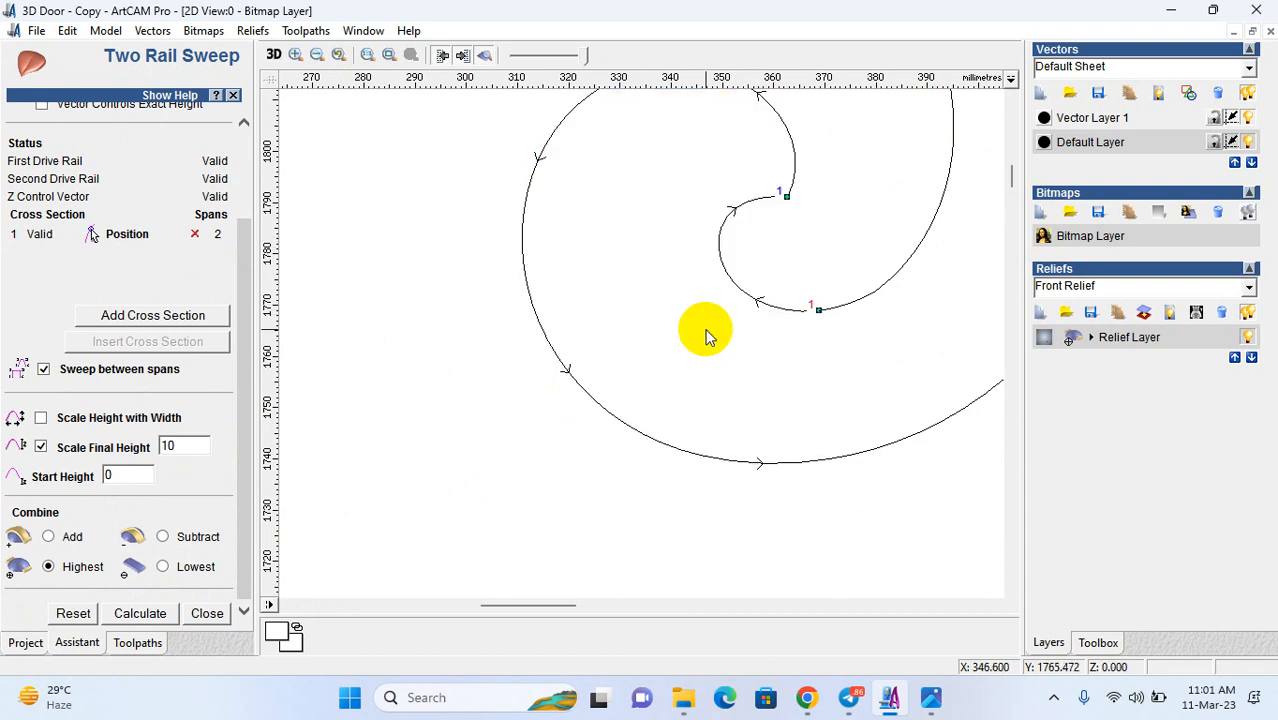
- Reverse the short inner drive rail at the left scroll's centre again and calculate the two rail sweep
{"action": "right_click", "coordinate": [748, 297]}
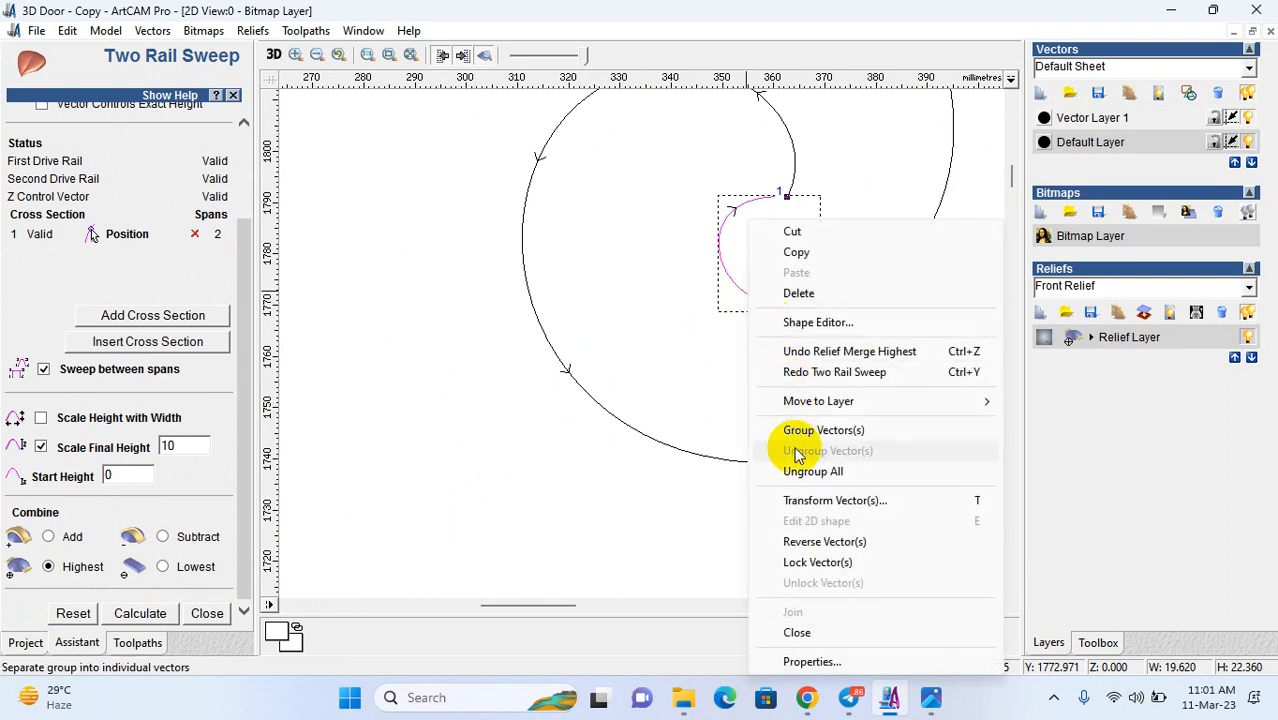
{"action": "left_click", "coordinate": [785, 541]}
{"action": "left_click", "coordinate": [122, 612]}
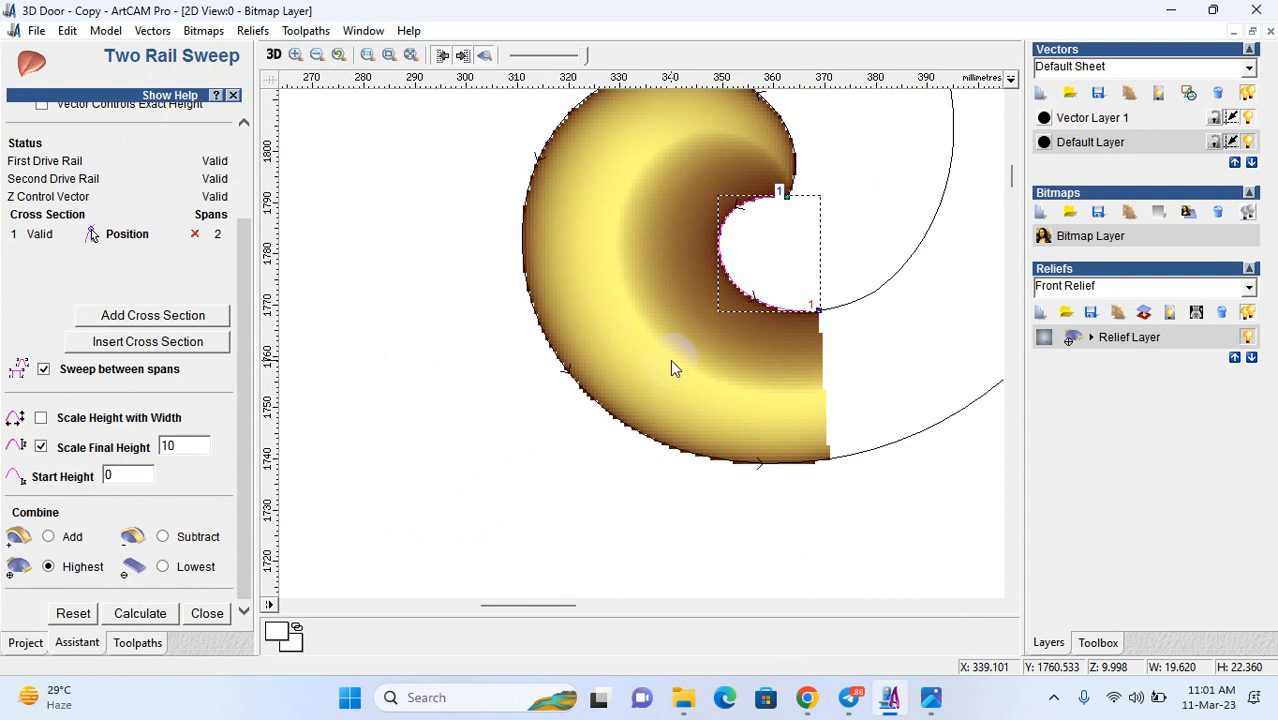
- Assign the next pair of curves along the left scroll's spiral as the two drive rails
{"action": "scroll", "coordinate": [812, 418], "scroll_direction": "down", "scroll_amount": 3}
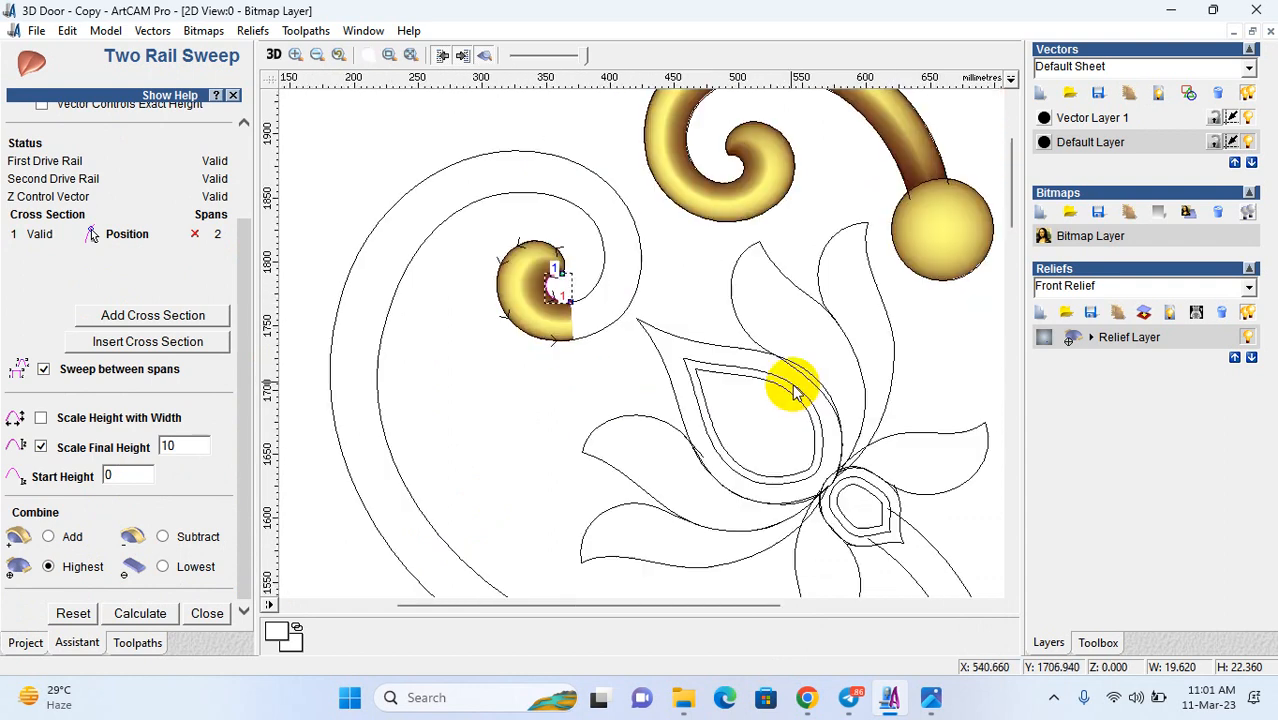
{"action": "left_click", "coordinate": [604, 278]}
{"action": "left_click", "coordinate": [606, 332], "text": "shift"}
{"action": "scroll", "coordinate": [160, 250], "scroll_direction": "up", "scroll_amount": 3}
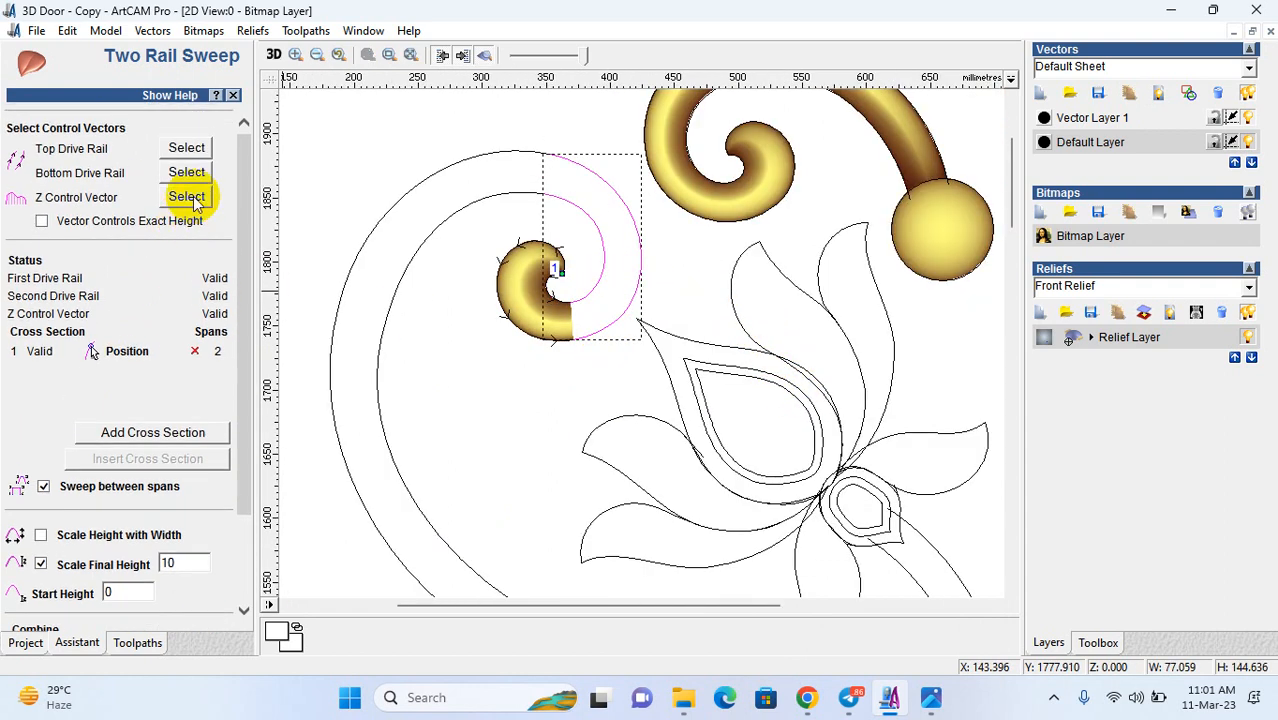
{"action": "left_click", "coordinate": [191, 145]}
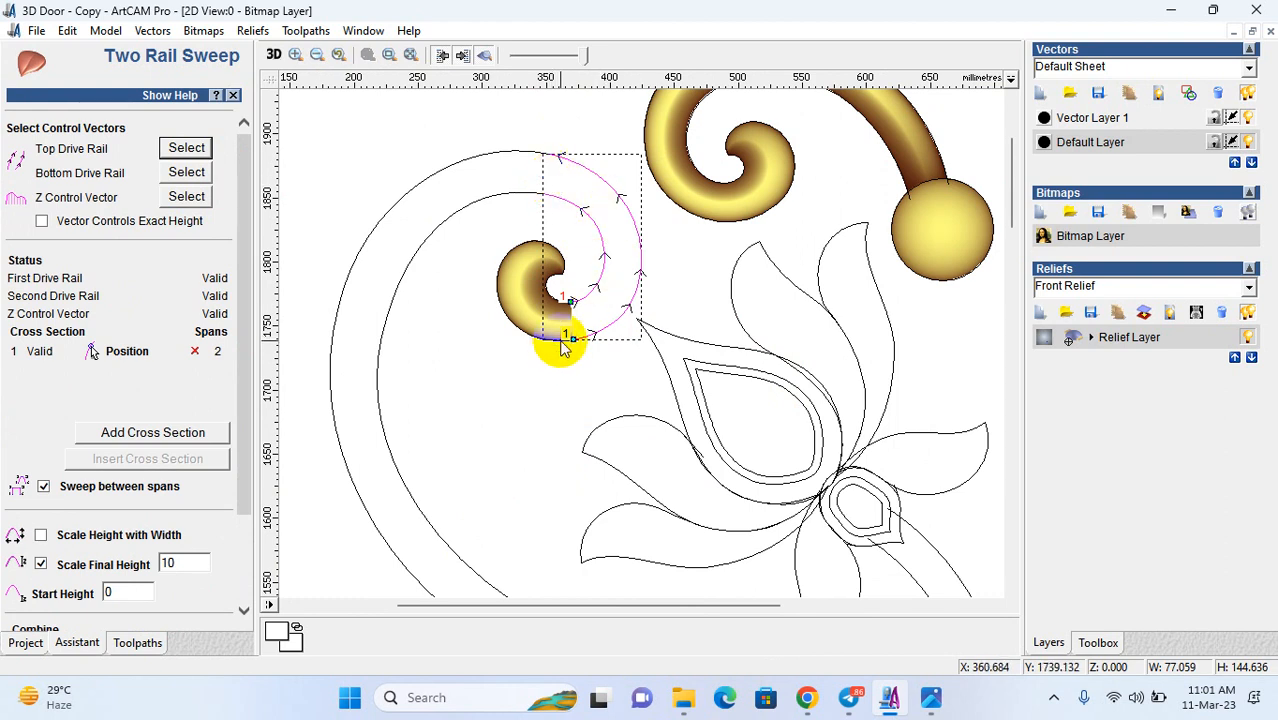
- Try the two rail sweep on the spiral's second segment with the Z control vector still assigned
{"action": "scroll", "coordinate": [571, 243], "scroll_direction": "down", "scroll_amount": 2}
{"action": "scroll", "coordinate": [585, 177], "scroll_direction": "up", "scroll_amount": 2}
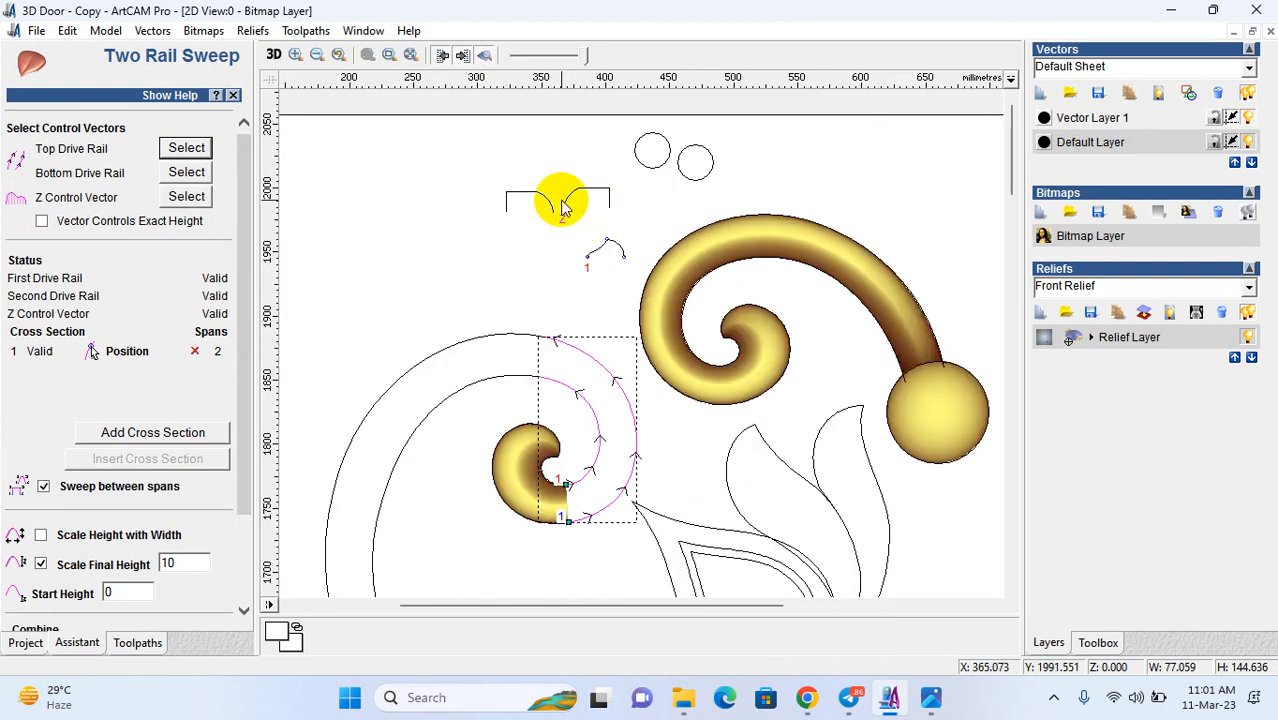
{"action": "left_click", "coordinate": [502, 268]}
{"action": "scroll", "coordinate": [165, 545], "scroll_direction": "down", "scroll_amount": 3}
{"action": "left_click", "coordinate": [140, 612]}
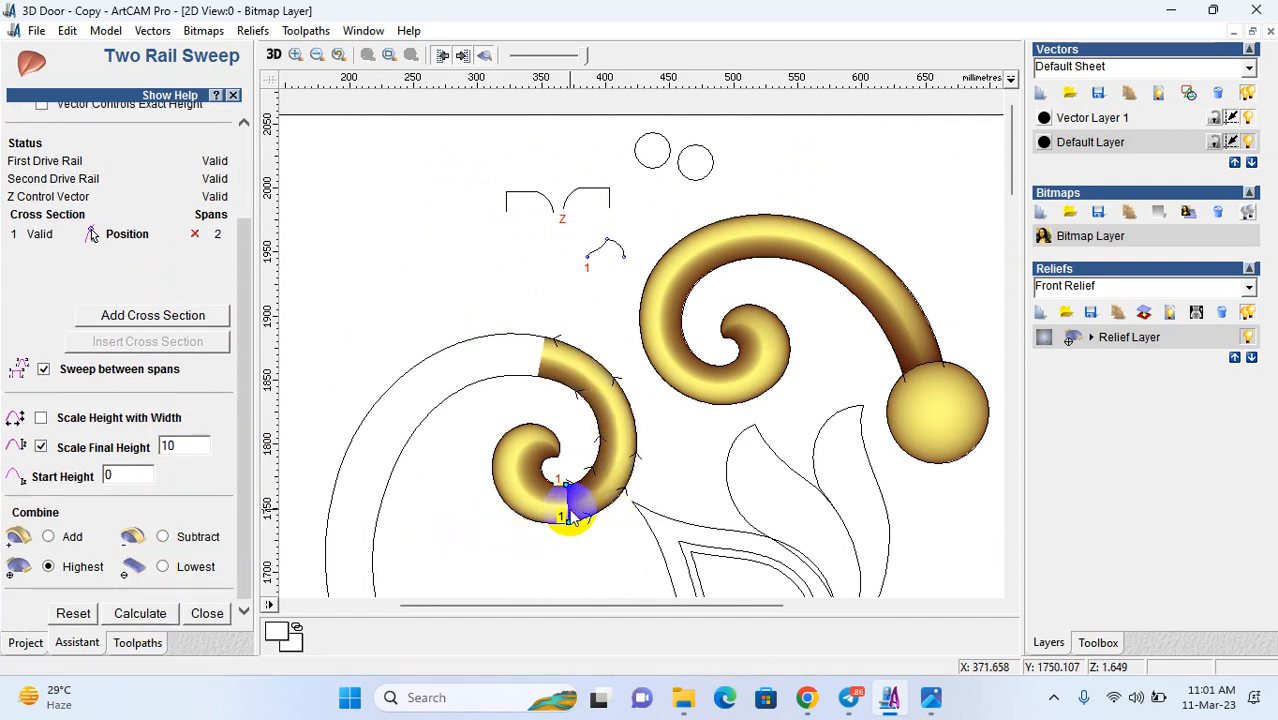
{"action": "scroll", "coordinate": [578, 514], "scroll_direction": "up", "scroll_amount": 2}
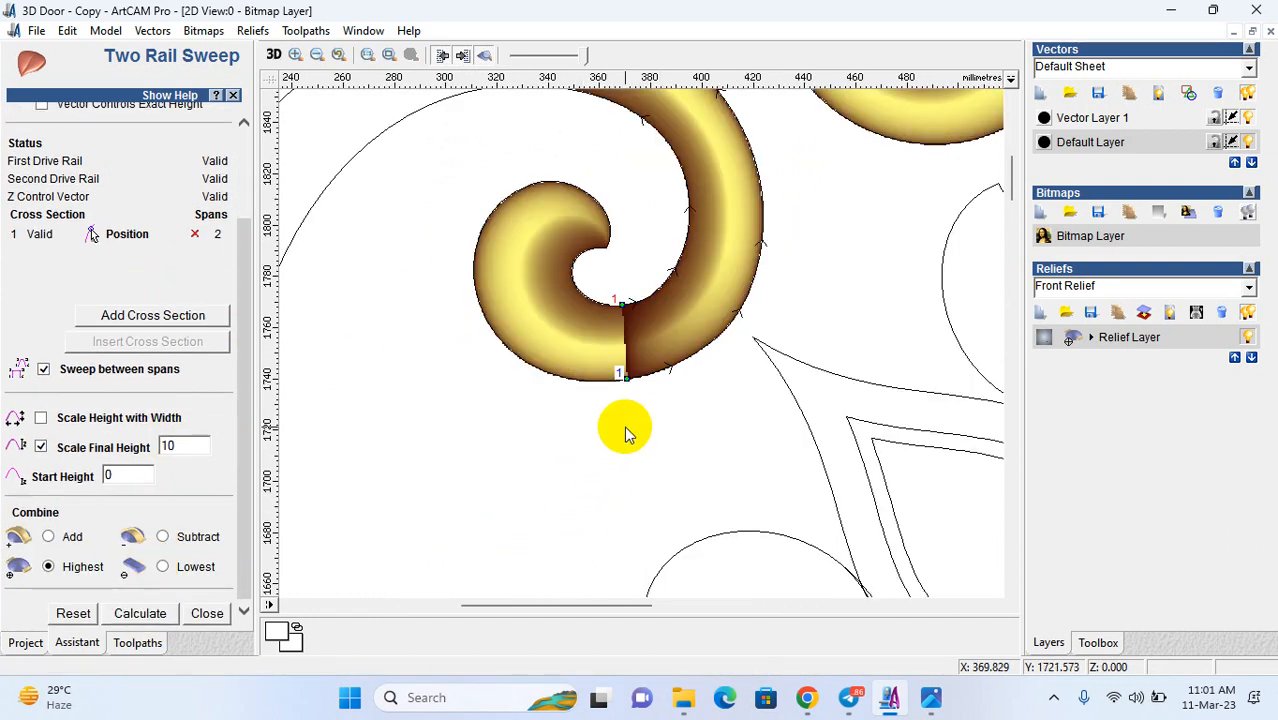
- Inspect the joint between the spiral's first two segments in 3D and undo the last sweep
{"action": "left_click", "coordinate": [273, 54]}
{"action": "left_click_drag", "start_coordinate": [374, 286], "coordinate": [712, 389]}
{"action": "left_click_drag", "start_coordinate": [565, 448], "coordinate": [713, 514]}
{"action": "left_click_drag", "start_coordinate": [482, 344], "coordinate": [722, 423]}
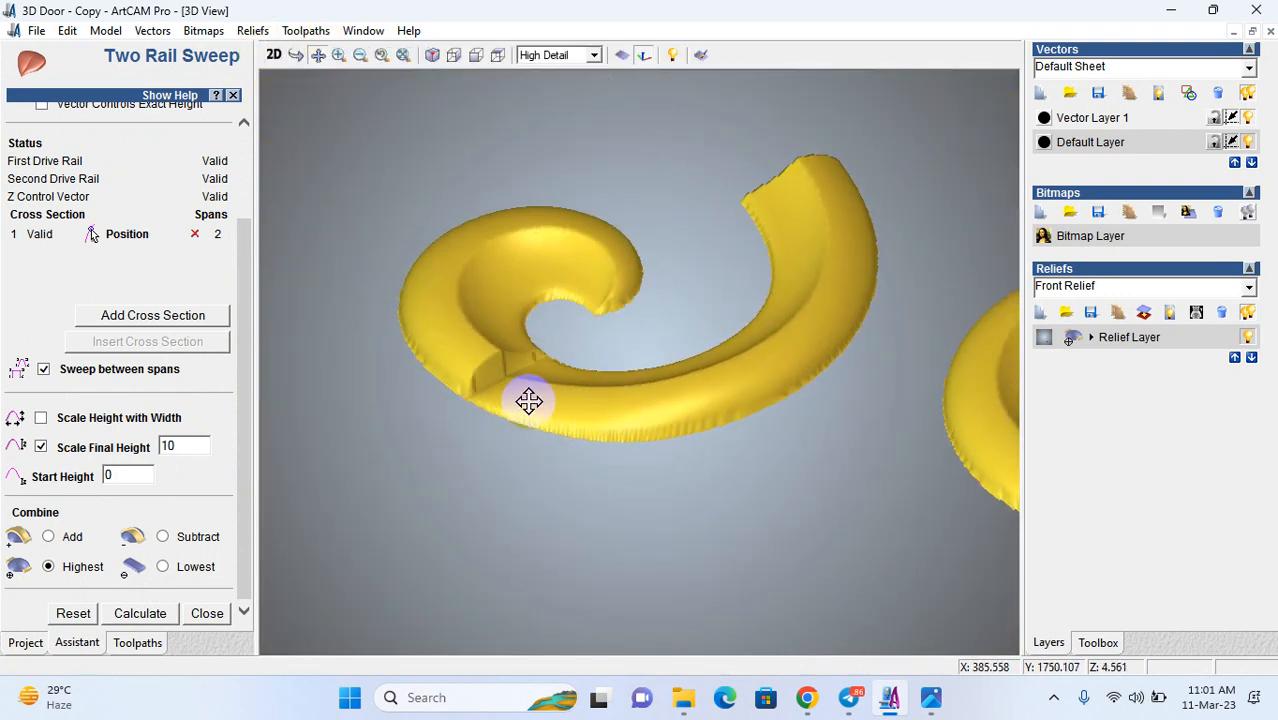
{"action": "left_click", "coordinate": [275, 63]}
{"action": "key", "text": "ctrl+z"}
{"action": "left_click", "coordinate": [374, 328]}
- Clear the Z control vector, recalculate the sweep on the spiral's second segment and check the joint in 3D
{"action": "scroll", "coordinate": [572, 320], "scroll_direction": "down", "scroll_amount": 5}
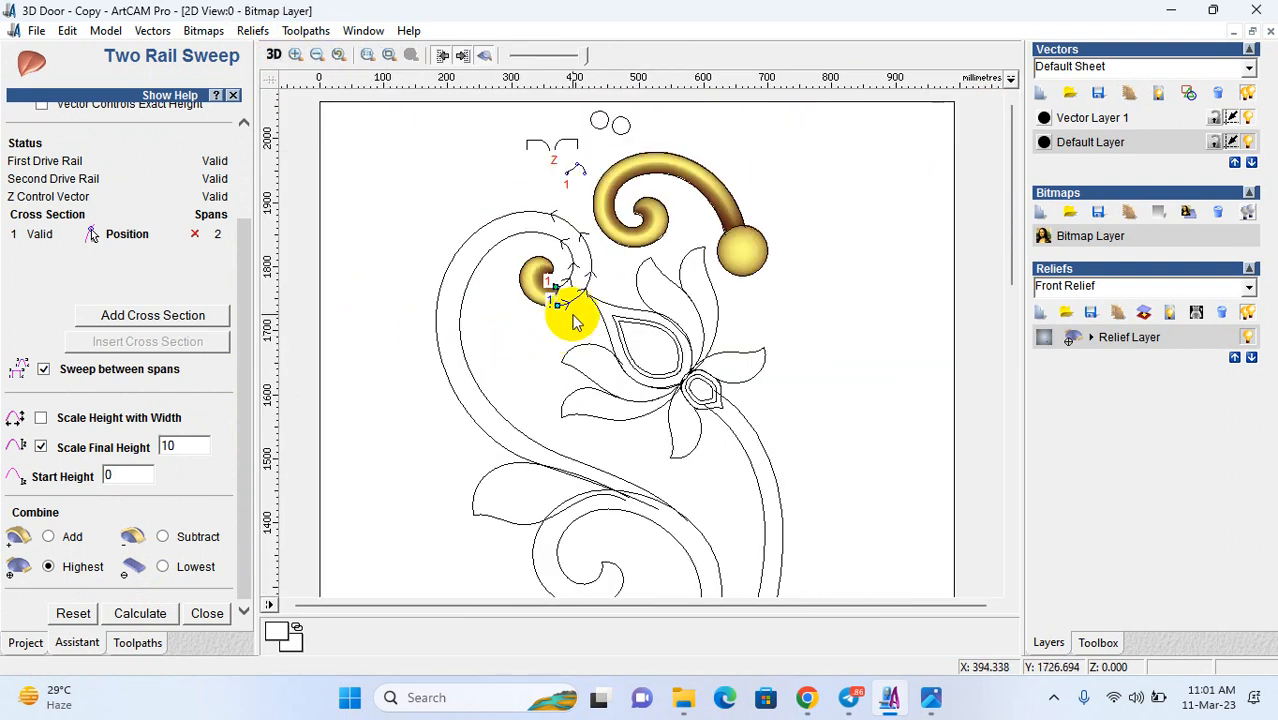
{"action": "scroll", "coordinate": [570, 163], "scroll_direction": "up", "scroll_amount": 2}
{"action": "scroll", "coordinate": [172, 270], "scroll_direction": "up", "scroll_amount": 3}
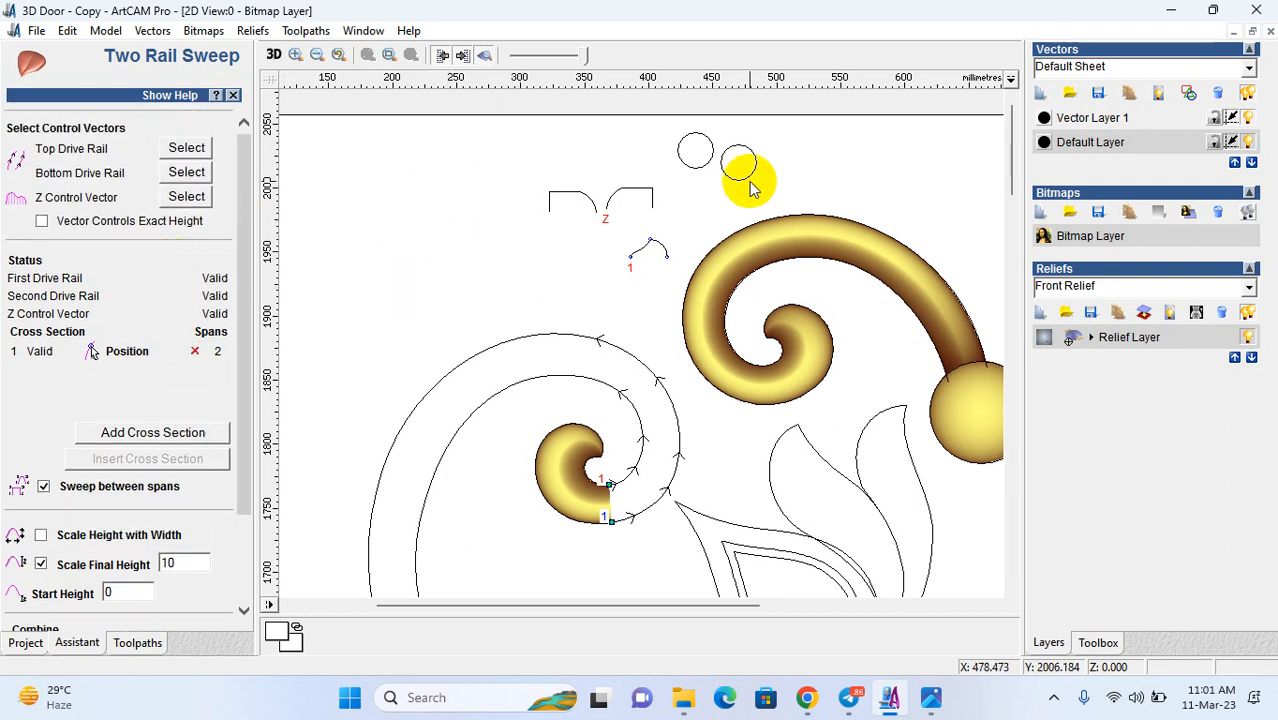
{"action": "left_click", "coordinate": [175, 200]}
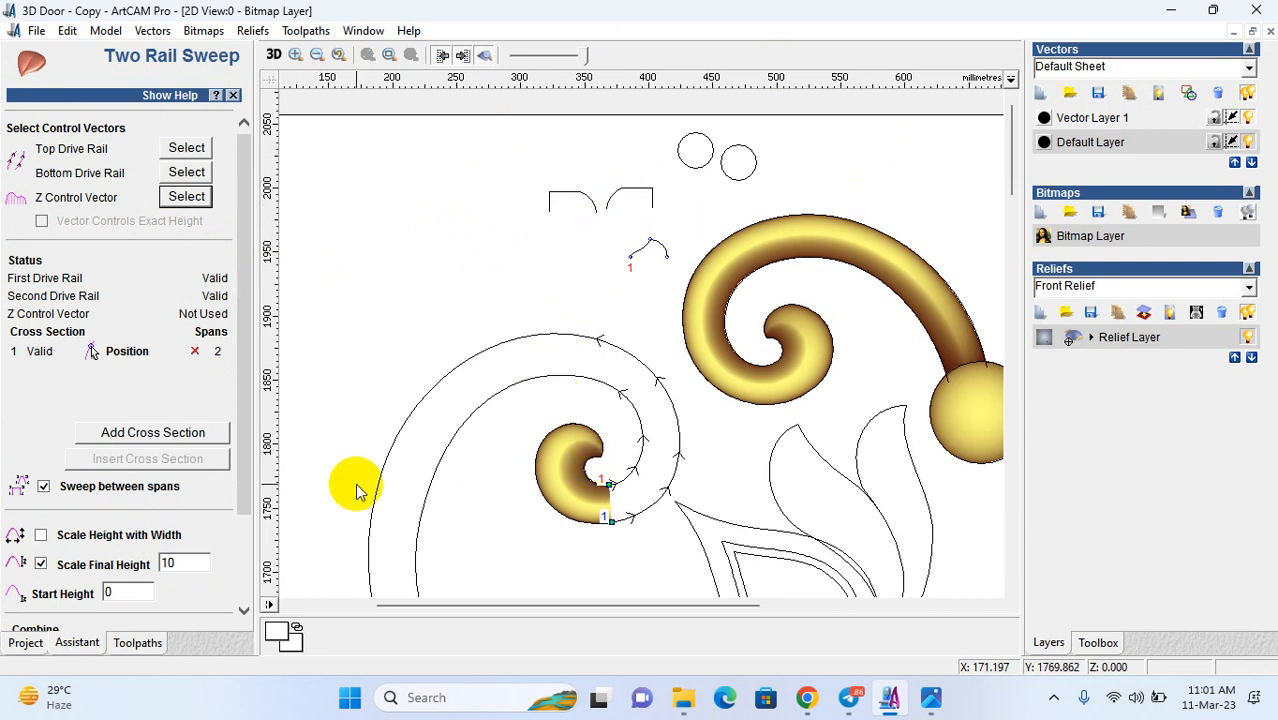
{"action": "scroll", "coordinate": [92, 540], "scroll_direction": "down", "scroll_amount": 3}
{"action": "left_click", "coordinate": [140, 610]}
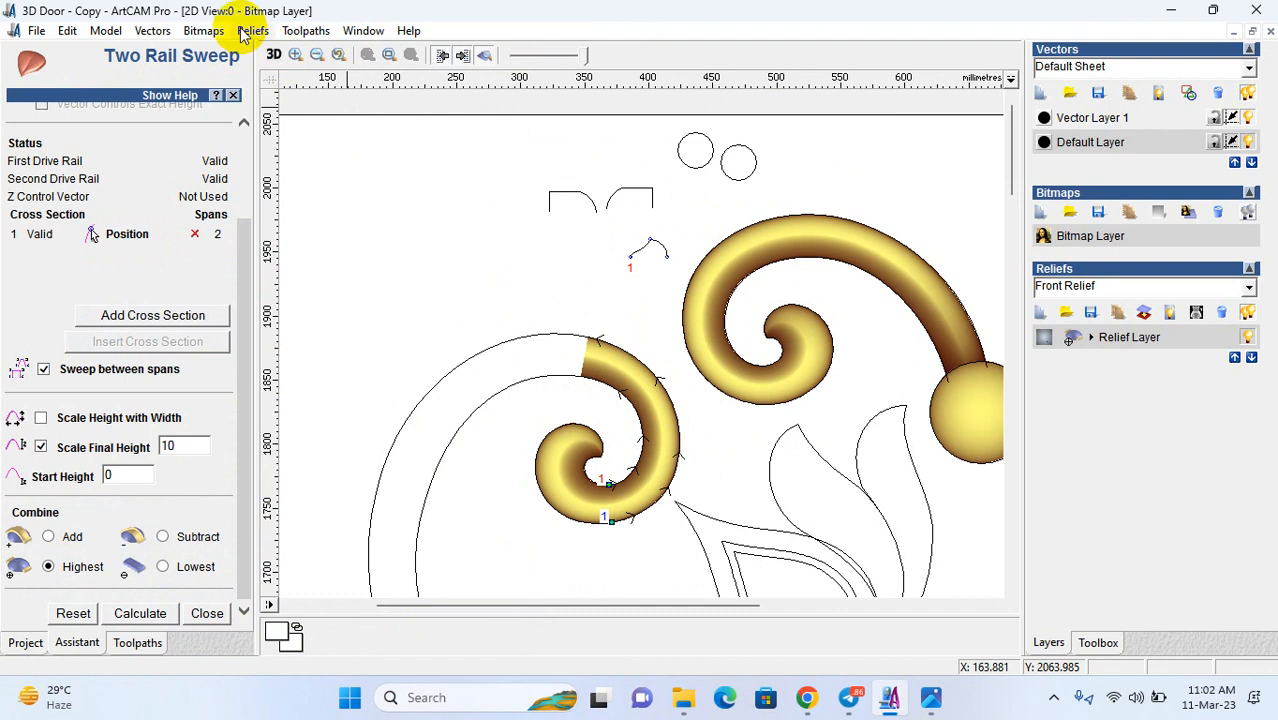
{"action": "left_click", "coordinate": [274, 54]}
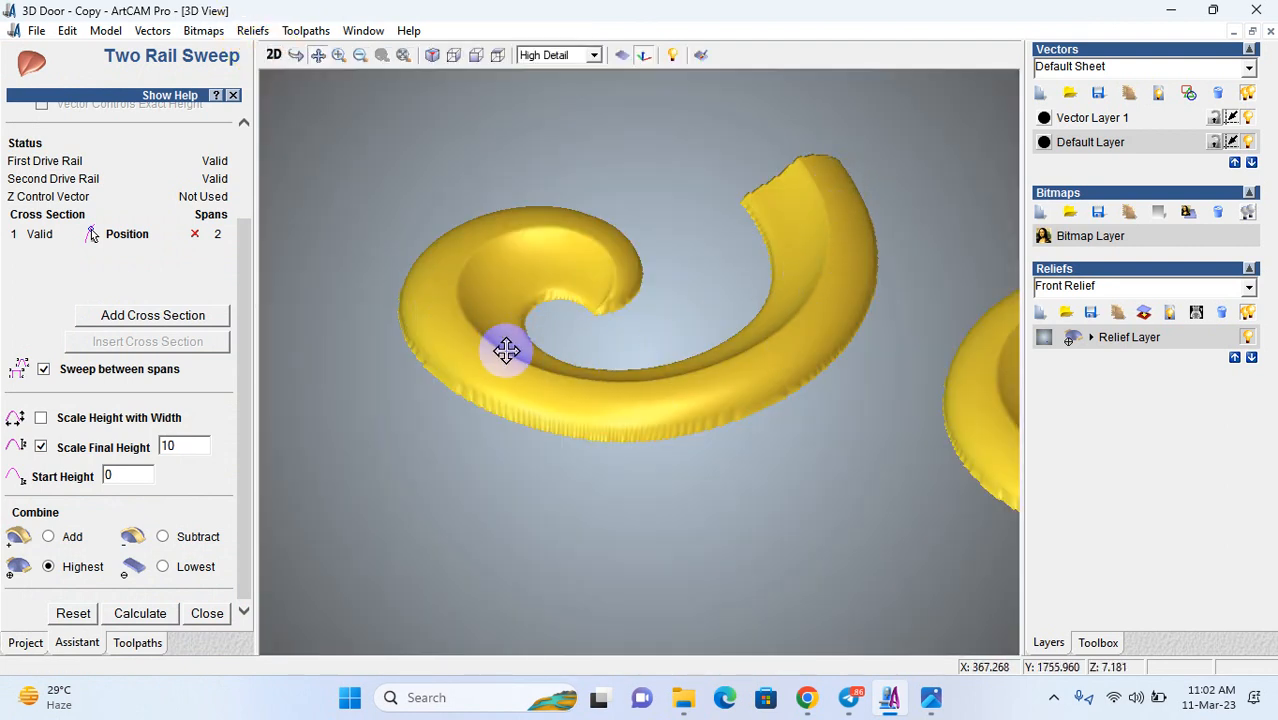
{"action": "left_click", "coordinate": [273, 55]}
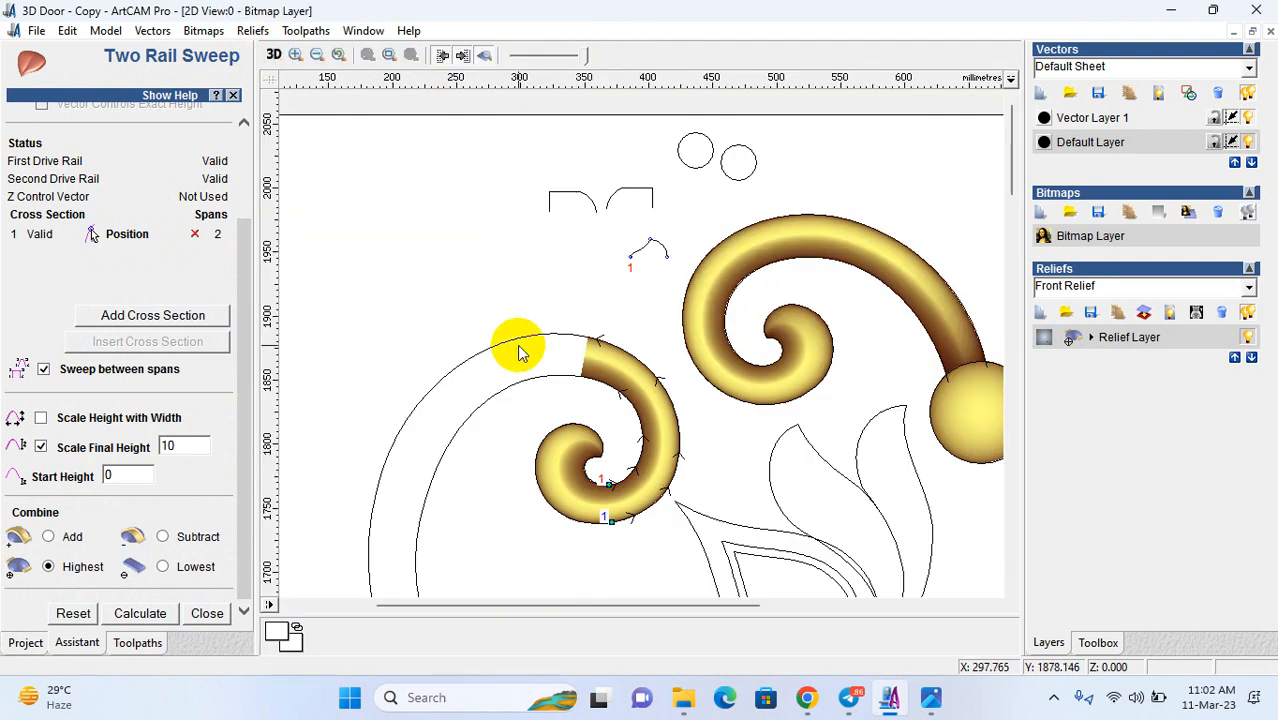
- Try the two rail sweep on the left scroll's large outer arc, using its two curves as drive rails without Z control
{"action": "scroll", "coordinate": [512, 392], "scroll_direction": "down", "scroll_amount": 2}
{"action": "scroll", "coordinate": [559, 260], "scroll_direction": "up", "scroll_amount": 1}
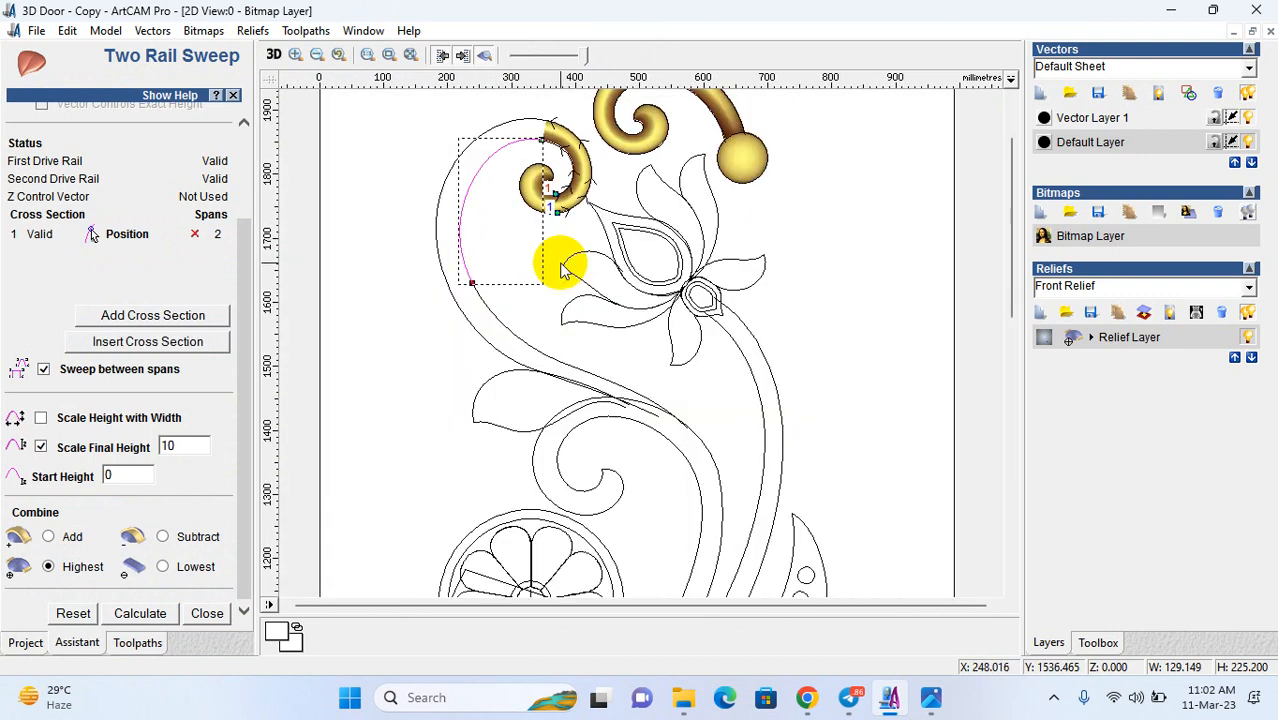
{"action": "left_click", "coordinate": [449, 172]}
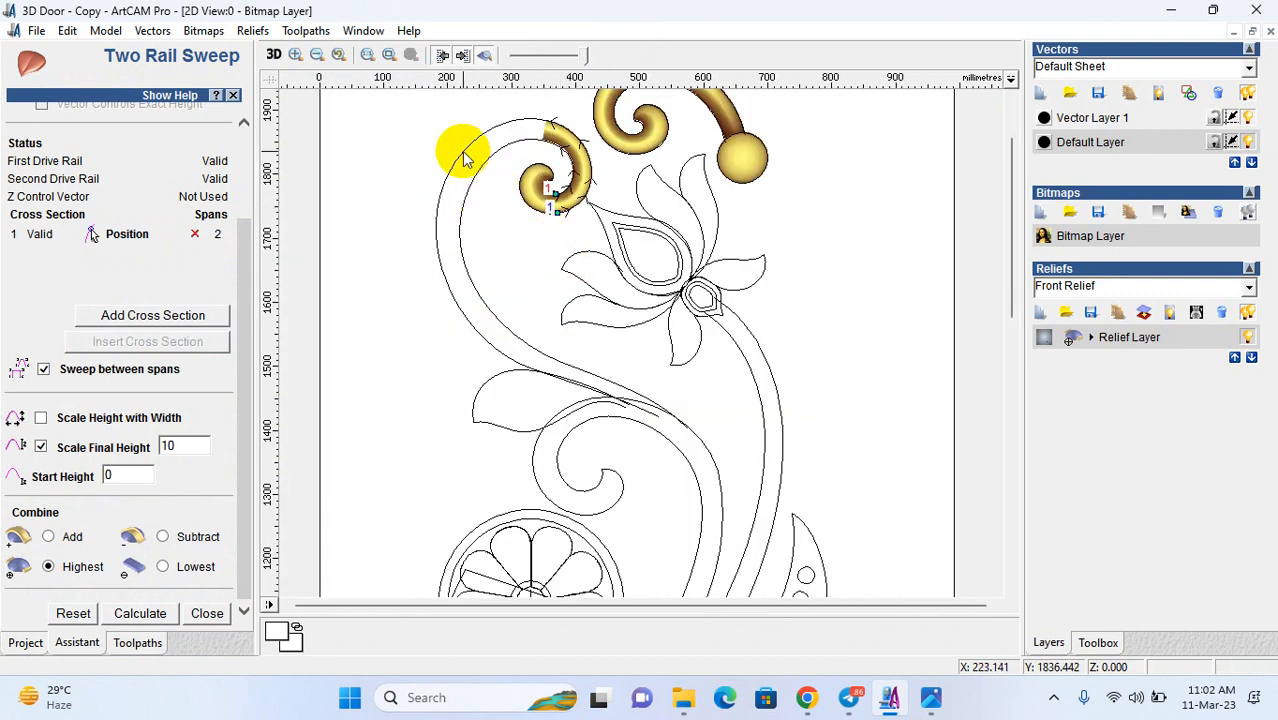
{"action": "left_click", "coordinate": [472, 183], "text": "shift"}
{"action": "scroll", "coordinate": [194, 196], "scroll_direction": "up", "scroll_amount": 3}
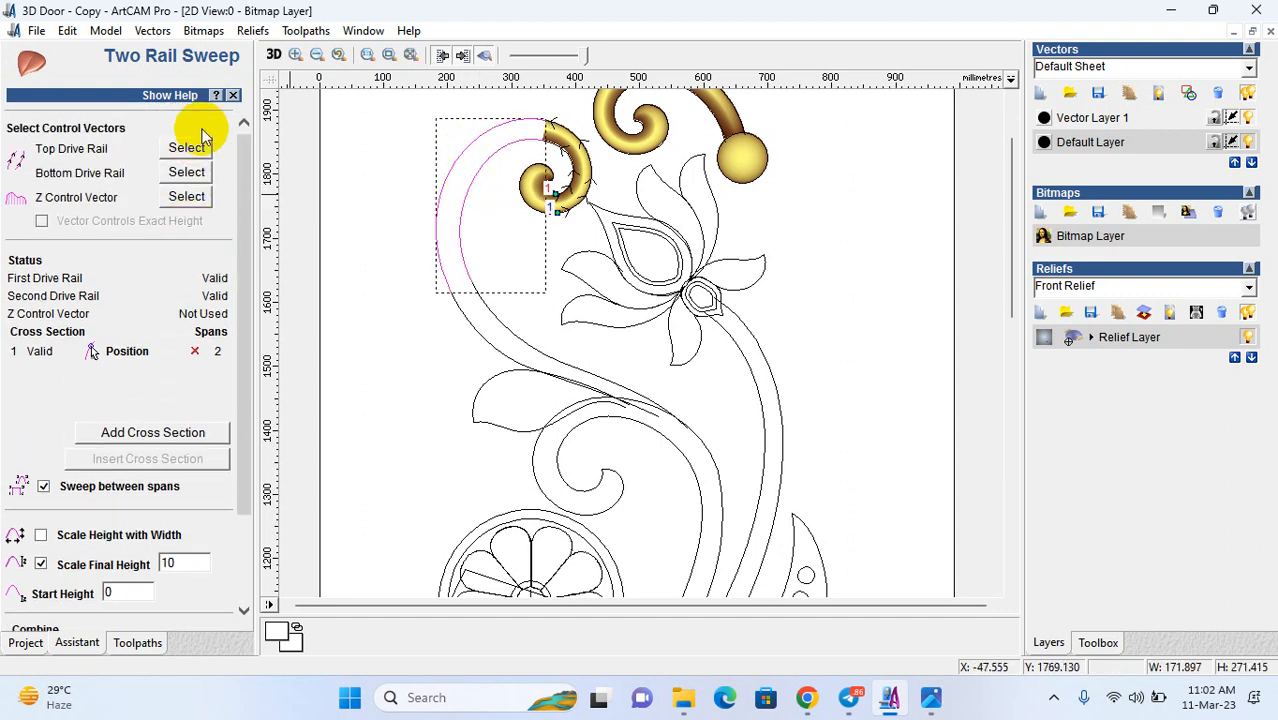
{"action": "left_click", "coordinate": [196, 150]}
{"action": "scroll", "coordinate": [171, 556], "scroll_direction": "down", "scroll_amount": 3}
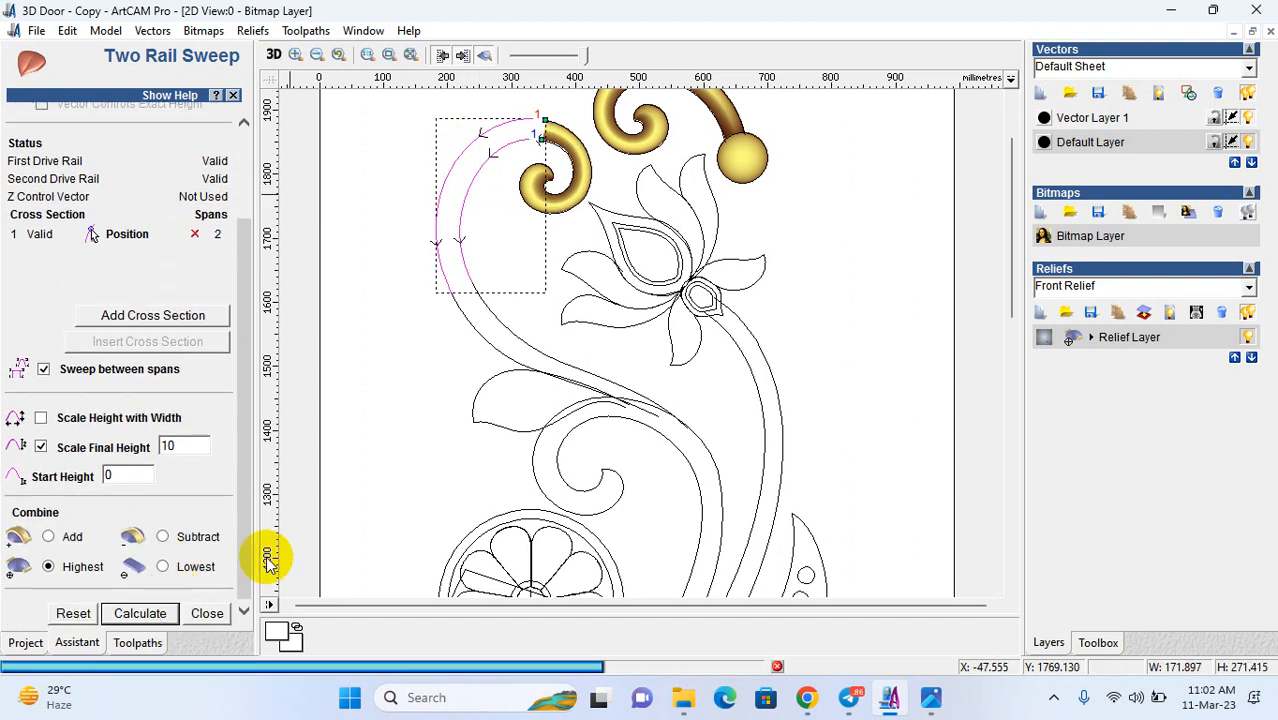
- Inspect the joint between the large arc and the spiral in 3D and undo the arc's sweep
{"action": "left_click", "coordinate": [273, 54]}
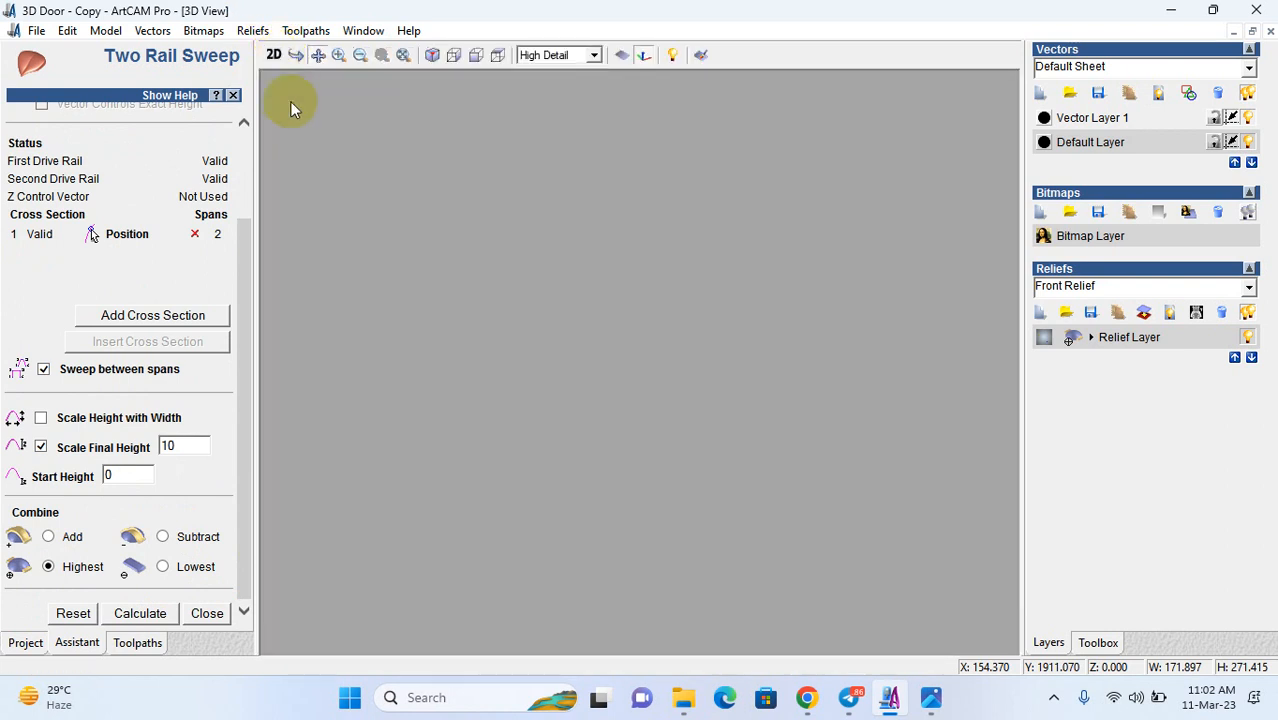
{"action": "left_click_drag", "start_coordinate": [579, 277], "coordinate": [508, 491]}
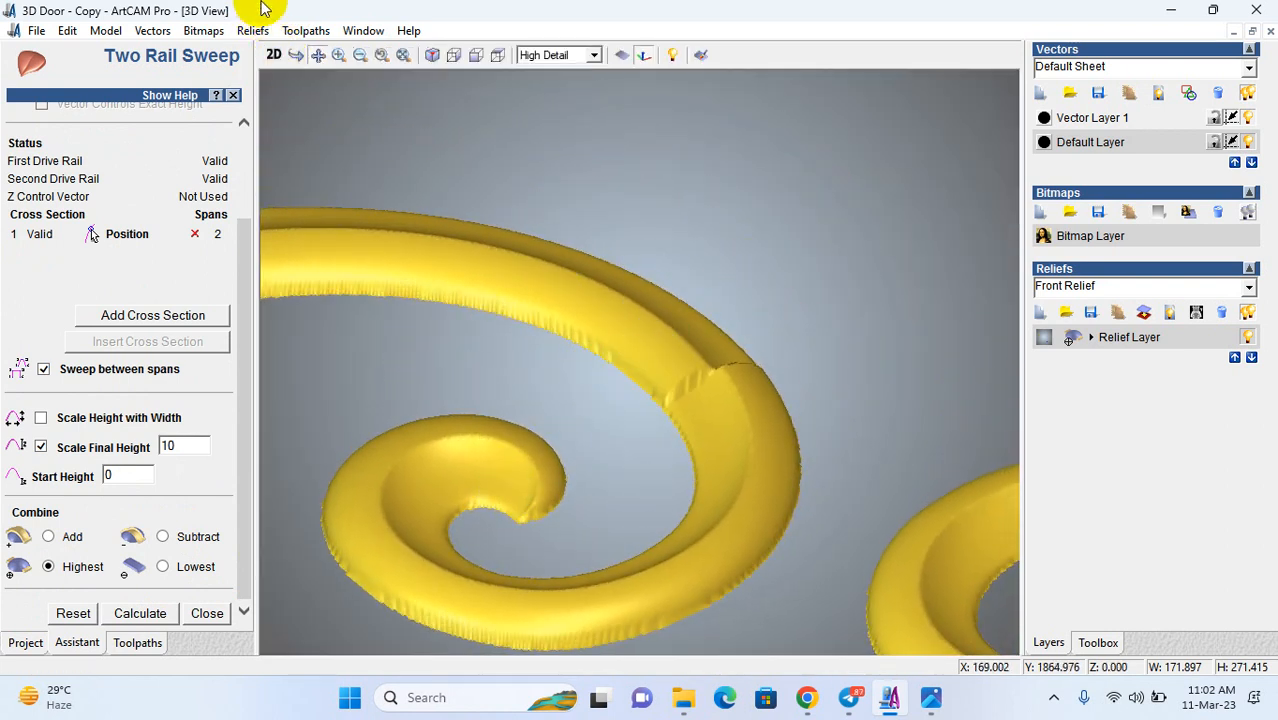
{"action": "left_click", "coordinate": [273, 55]}
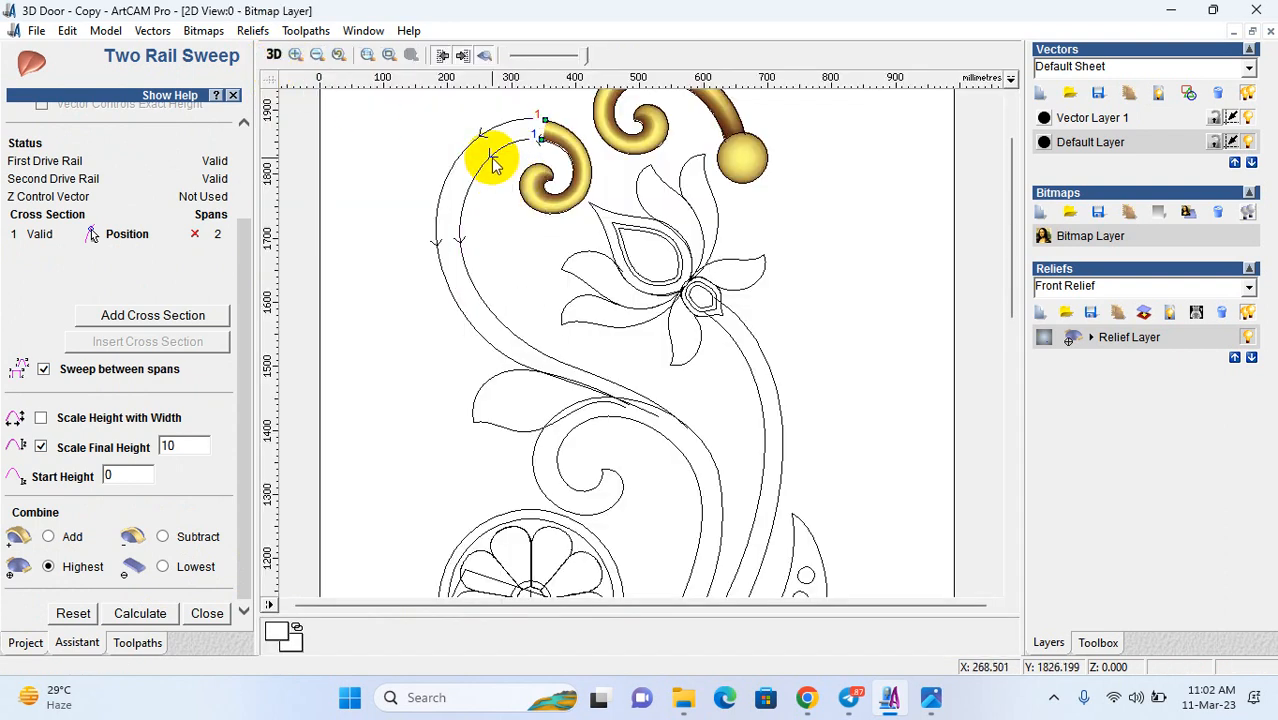
- Reassign the large arc's two curves as drive rails in swapped order and recalculate the two rail sweep
{"action": "left_click", "coordinate": [468, 152]}
{"action": "scroll", "coordinate": [186, 200], "scroll_direction": "up", "scroll_amount": 3}
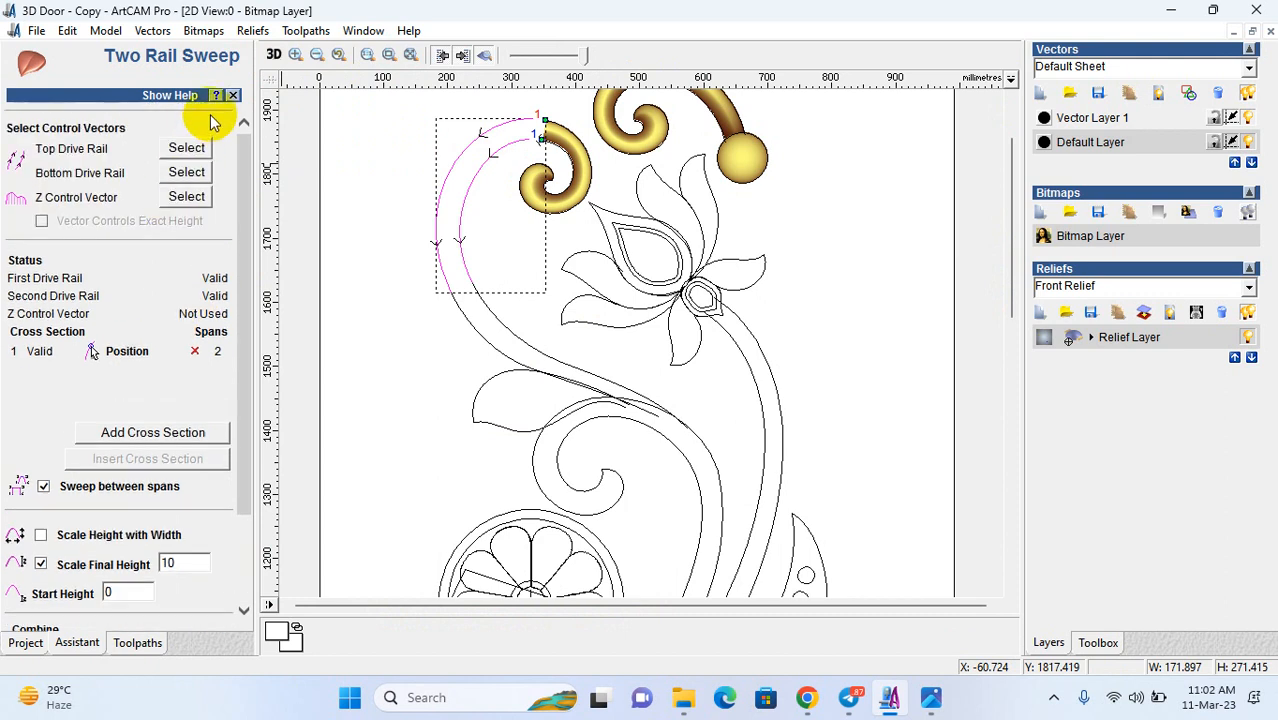
{"action": "scroll", "coordinate": [158, 435], "scroll_direction": "down", "scroll_amount": 3}
{"action": "left_click", "coordinate": [160, 612]}
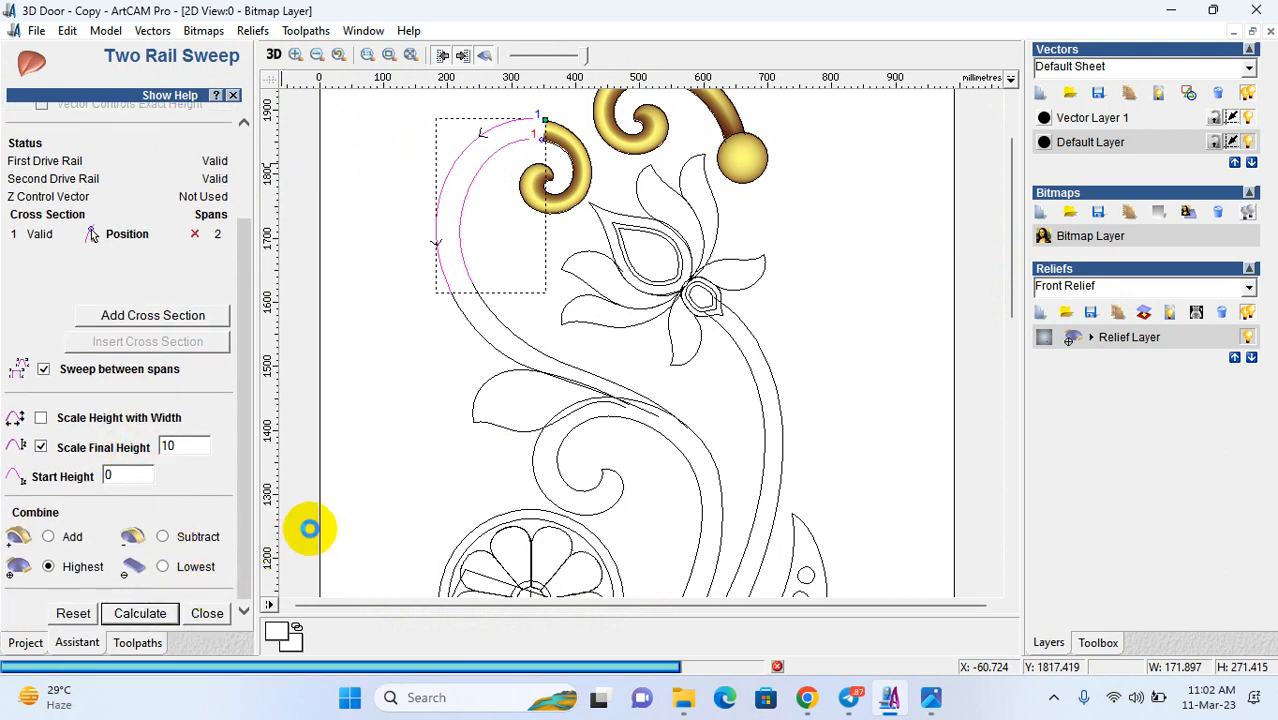
- Assign the two curves of the left scroll's lower tail as the drive rails
{"action": "left_click", "coordinate": [490, 348], "text": "shift"}
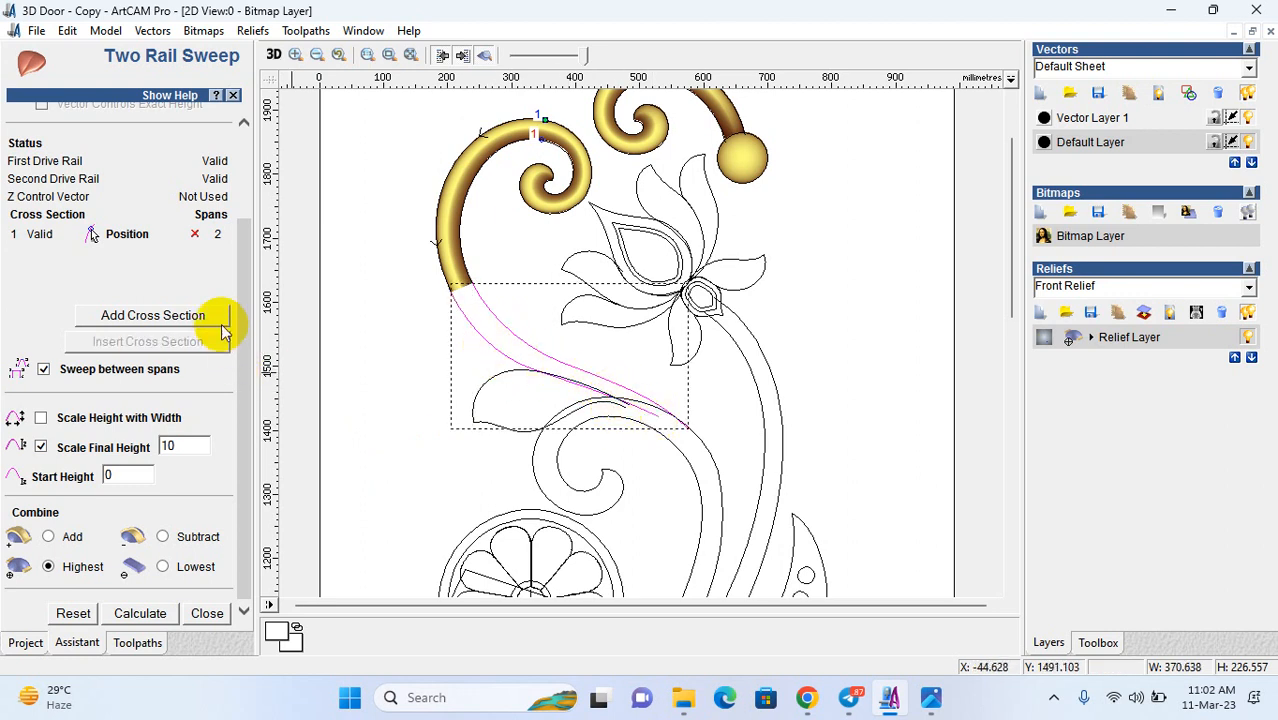
{"action": "scroll", "coordinate": [212, 310], "scroll_direction": "up", "scroll_amount": 3}
{"action": "scroll", "coordinate": [541, 242], "scroll_direction": "down", "scroll_amount": 1}
{"action": "scroll", "coordinate": [555, 195], "scroll_direction": "up", "scroll_amount": 1}
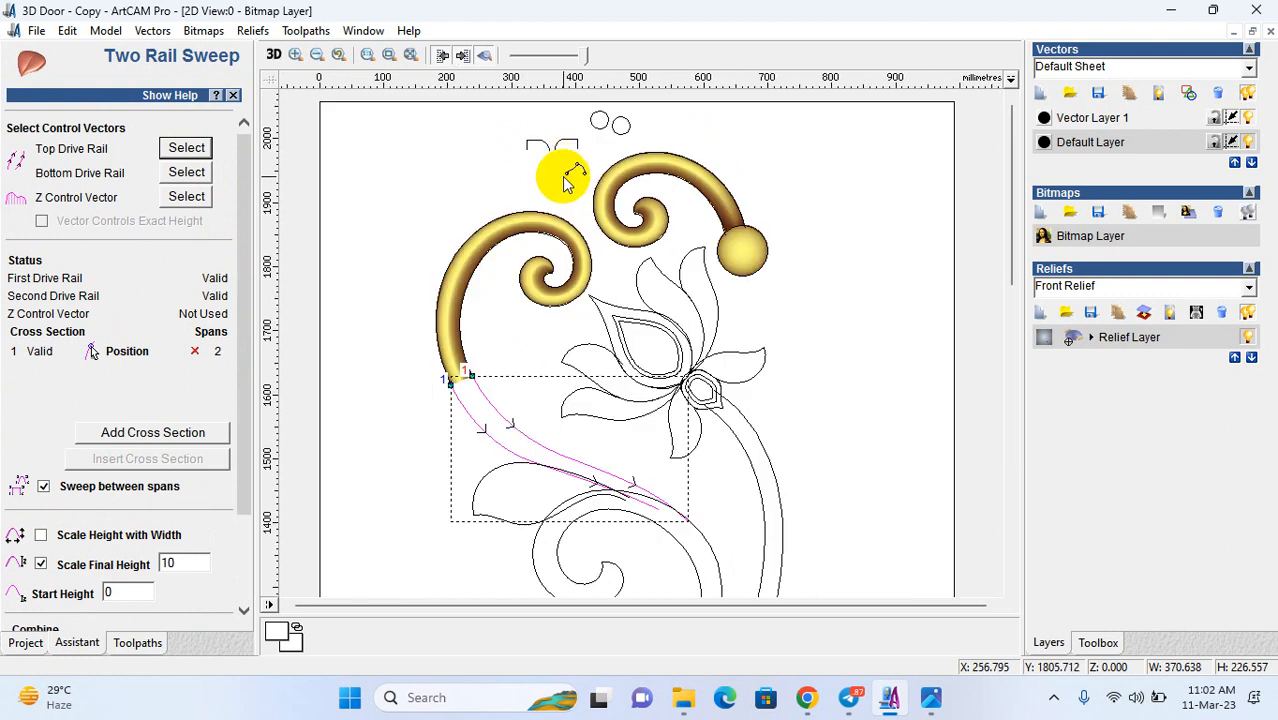
- Assign the left one of the two rounded profiles as the Z control vector and calculate the tail's sweep
{"action": "left_click", "coordinate": [539, 147]}
{"action": "left_click", "coordinate": [189, 195]}
{"action": "scroll", "coordinate": [103, 480], "scroll_direction": "down", "scroll_amount": 3}
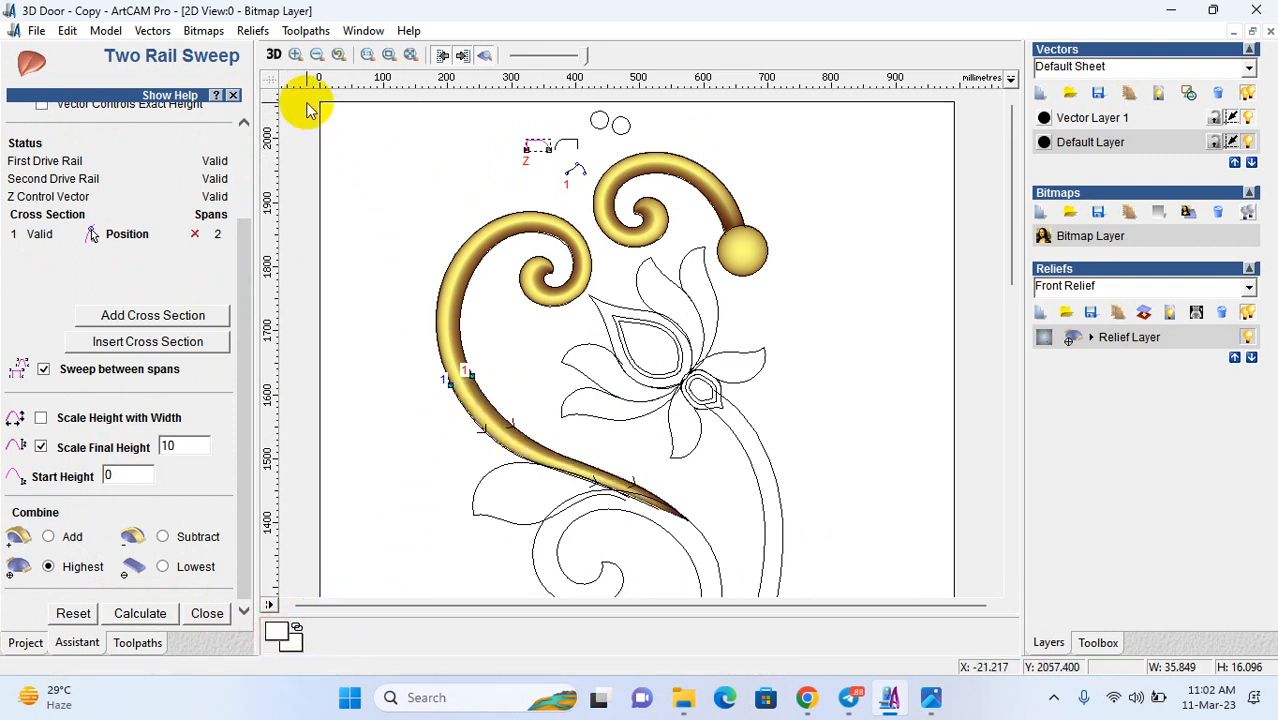
- Examine the left scroll's segment joints and the tapered end of its tail in 3D
{"action": "left_click", "coordinate": [274, 55]}
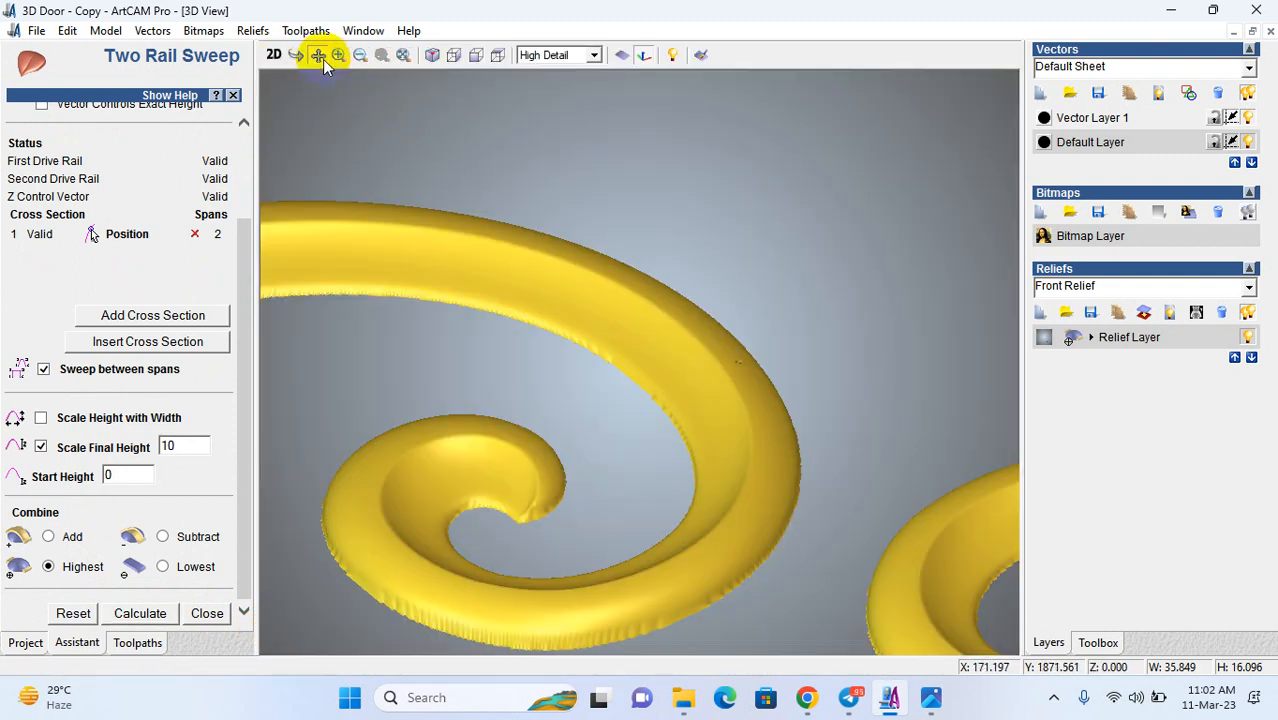
{"action": "middle_click_drag", "start_coordinate": [361, 187], "coordinate": [461, 62]}
{"action": "middle_click_drag", "start_coordinate": [570, 277], "coordinate": [643, 215]}
{"action": "middle_click_drag", "start_coordinate": [556, 406], "coordinate": [765, 110]}
{"action": "middle_click_drag", "start_coordinate": [648, 514], "coordinate": [605, 346]}
{"action": "left_click", "coordinate": [297, 57]}
{"action": "left_click_drag", "start_coordinate": [577, 333], "coordinate": [522, 408]}
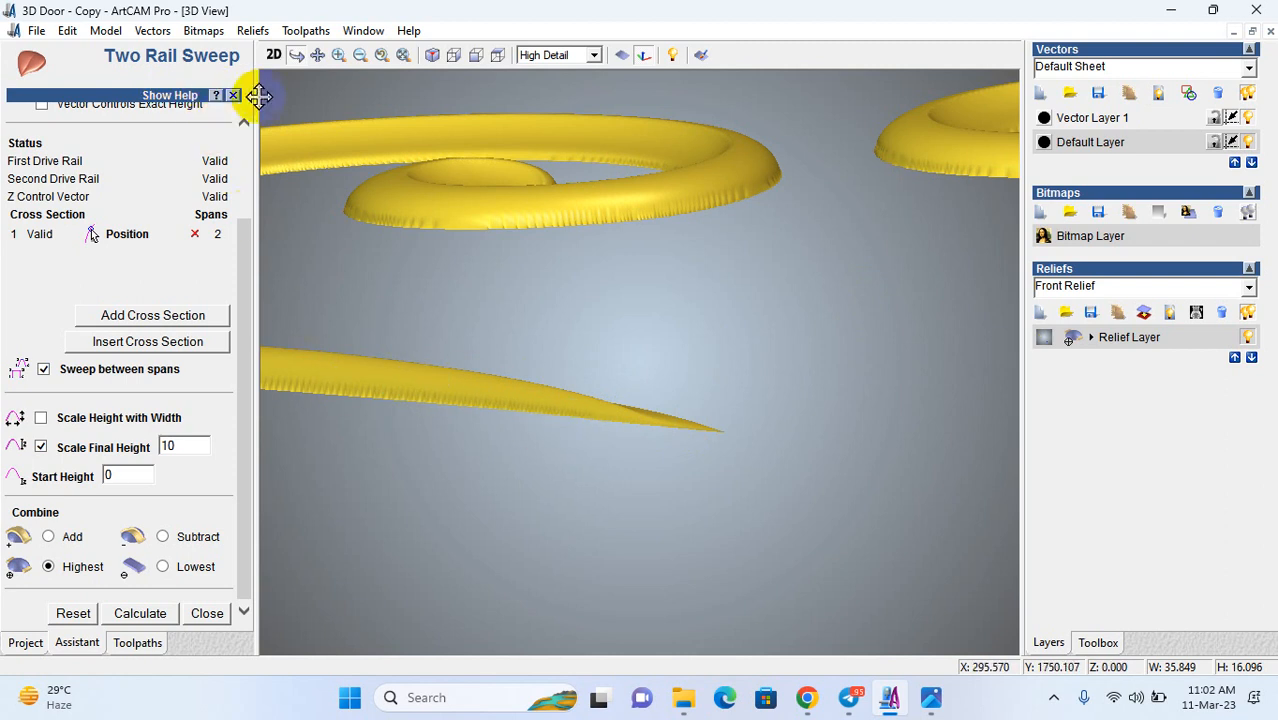
{"action": "left_click", "coordinate": [273, 56]}
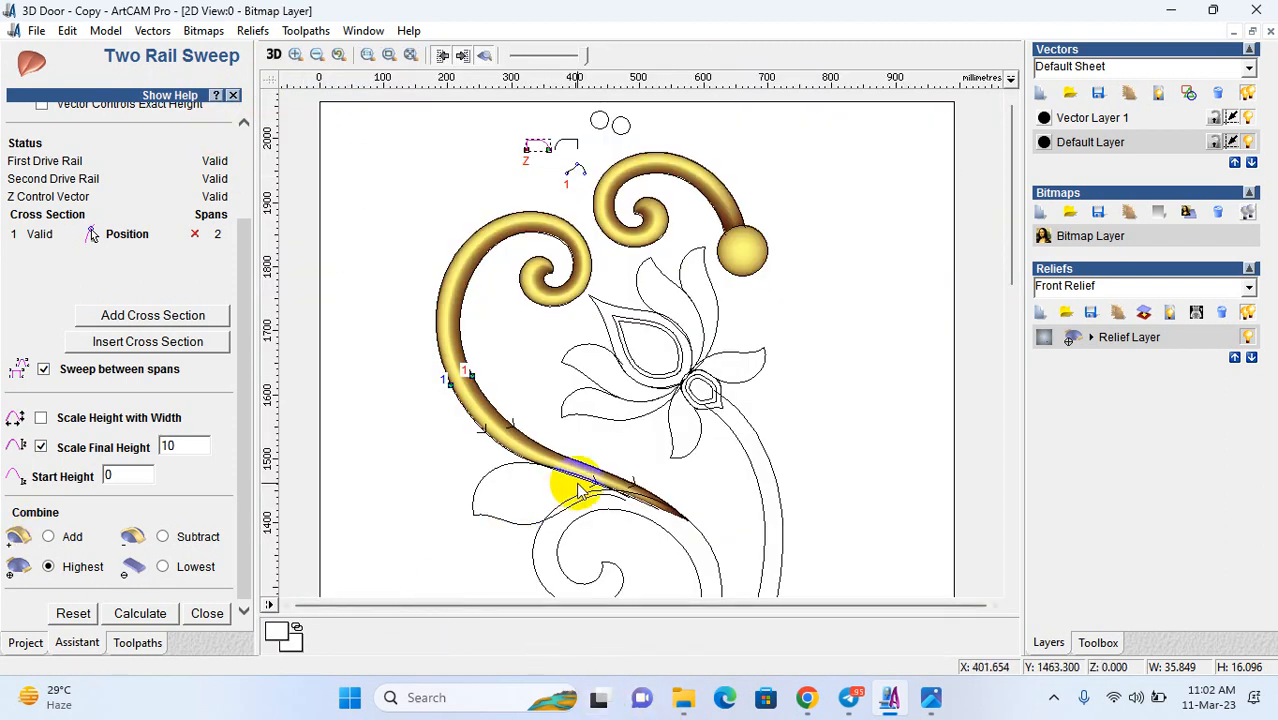
- Assign the lower scroll's two inner end curves as drive rails and the right rounded profile as the Z control vector
{"action": "scroll", "coordinate": [585, 335], "scroll_direction": "up", "scroll_amount": 2}
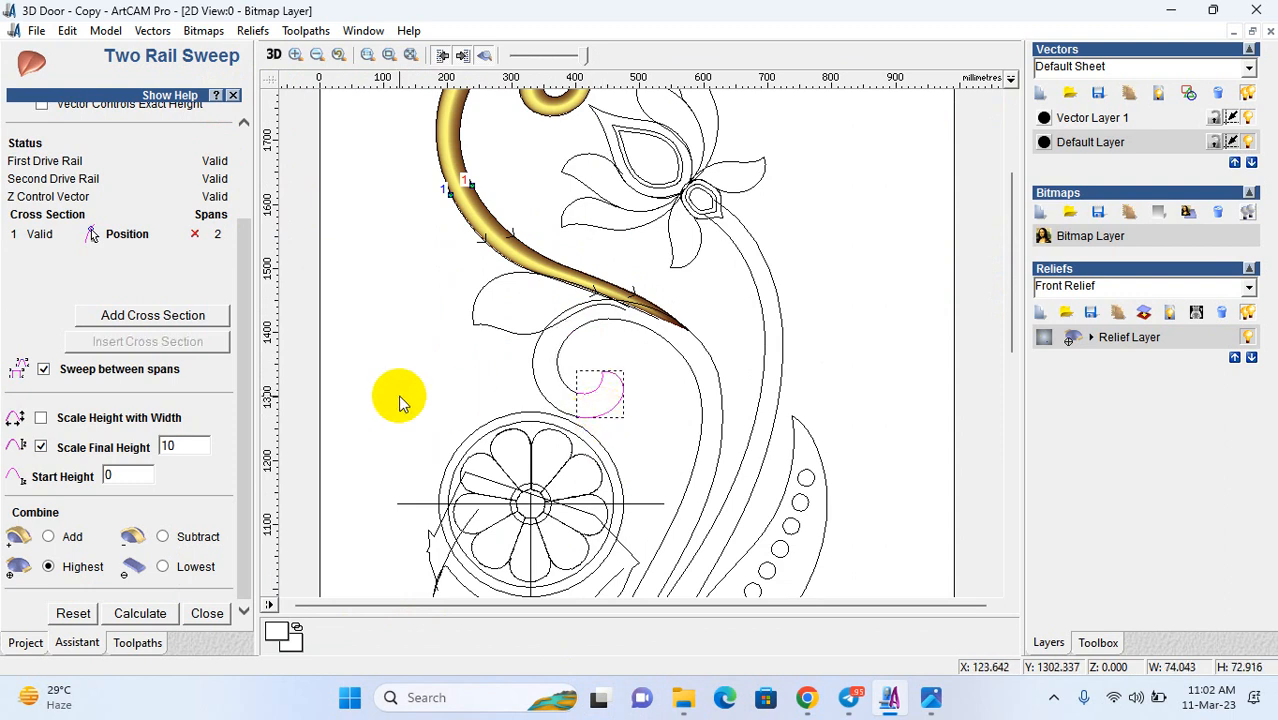
{"action": "scroll", "coordinate": [157, 200], "scroll_direction": "up", "scroll_amount": 3}
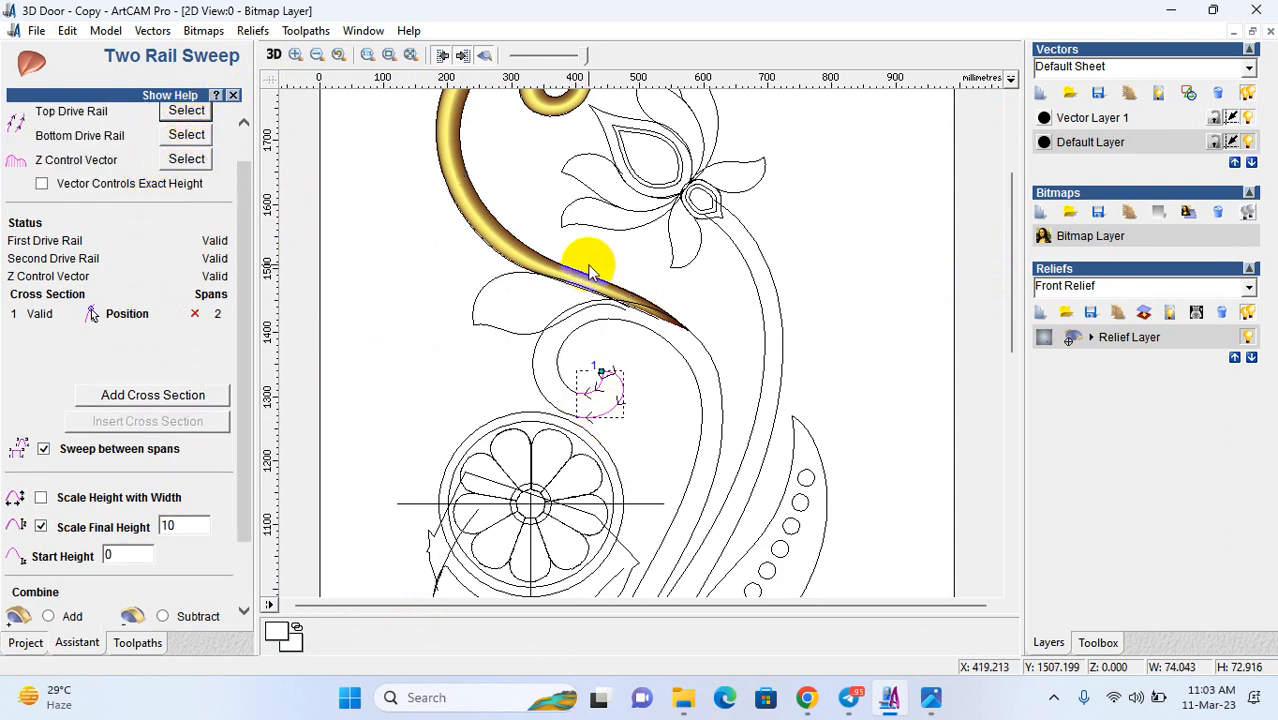
{"action": "scroll", "coordinate": [586, 240], "scroll_direction": "up", "scroll_amount": 3}
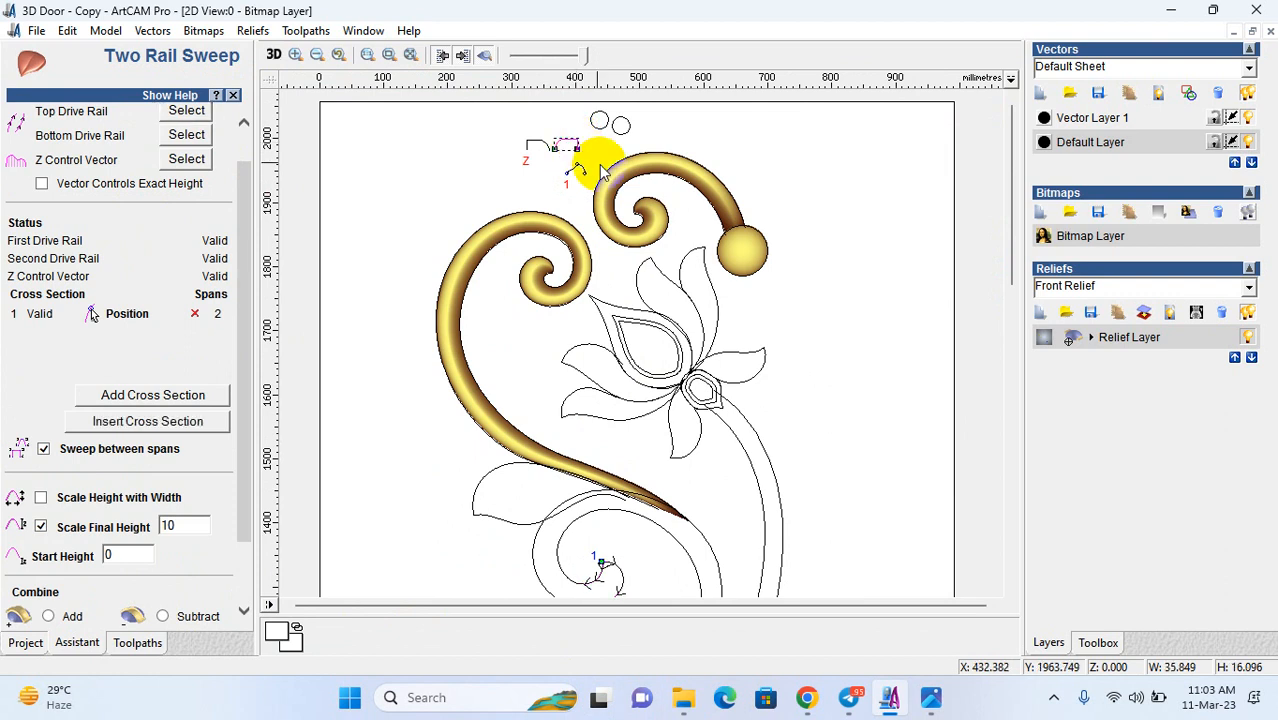
{"action": "left_click", "coordinate": [186, 159]}
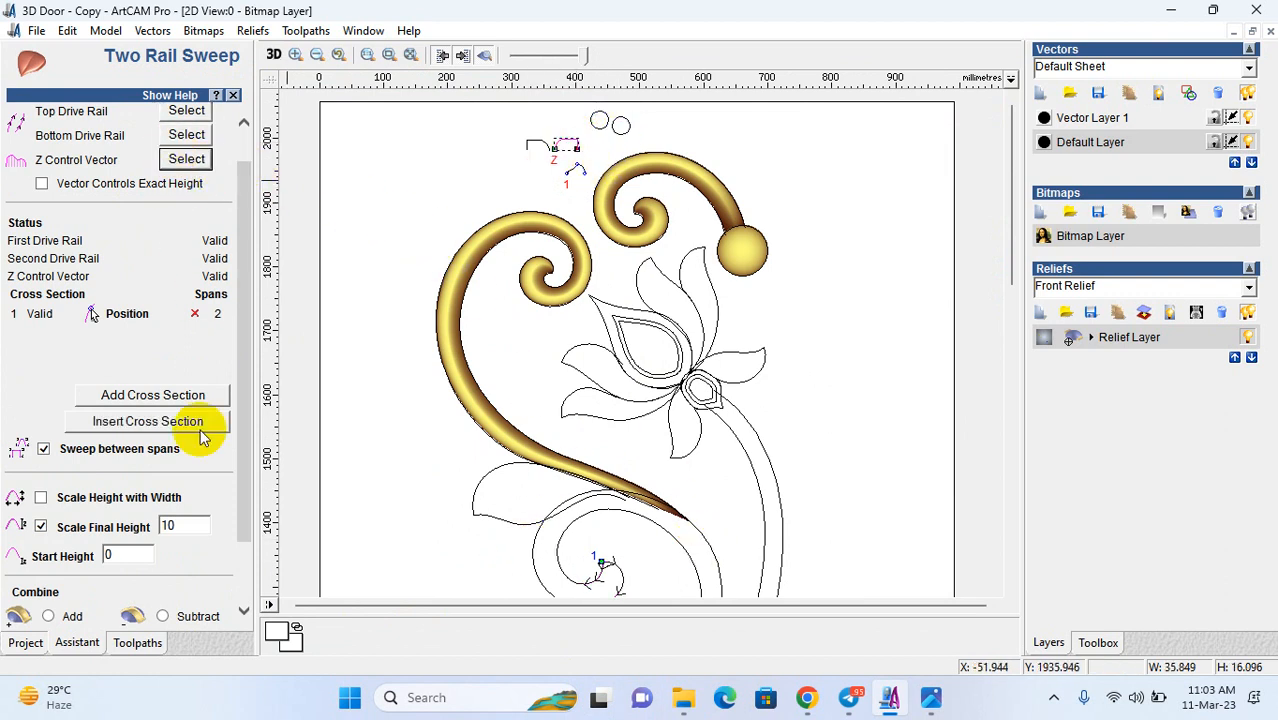
- Calculate the two rail sweep on the lower scroll's inner end and clear the vector selection
{"action": "scroll", "coordinate": [200, 437], "scroll_direction": "down", "scroll_amount": 3}
{"action": "left_click", "coordinate": [139, 611]}
{"action": "left_click", "coordinate": [473, 516]}
{"action": "scroll", "coordinate": [565, 517], "scroll_direction": "down", "scroll_amount": 1}
{"action": "left_click", "coordinate": [513, 346]}
{"action": "scroll", "coordinate": [668, 306], "scroll_direction": "up", "scroll_amount": 1}
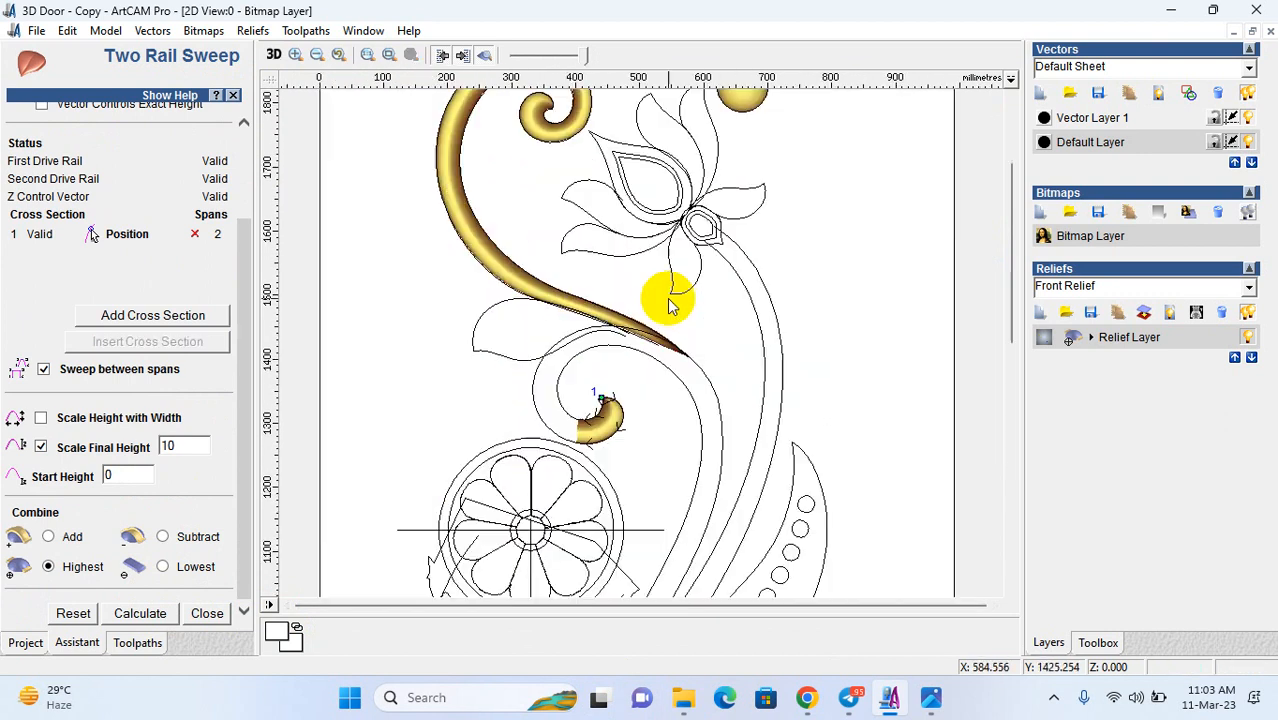
- Examine the lower scroll's swept inner end in 3D from several angles
{"action": "left_click", "coordinate": [275, 55]}
{"action": "left_click", "coordinate": [320, 57]}
{"action": "left_click_drag", "start_coordinate": [370, 364], "coordinate": [737, 312]}
{"action": "left_click", "coordinate": [295, 55]}
{"action": "left_click_drag", "start_coordinate": [538, 431], "coordinate": [799, 402]}
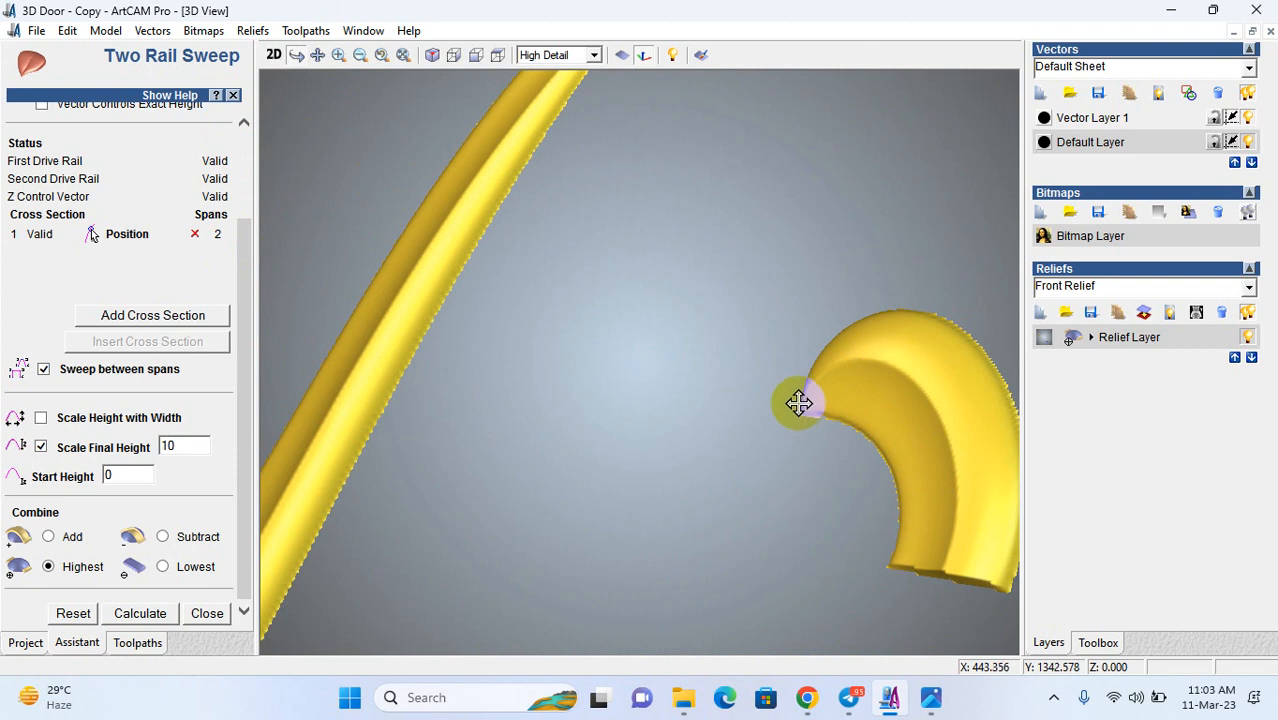
{"action": "left_click", "coordinate": [273, 56]}
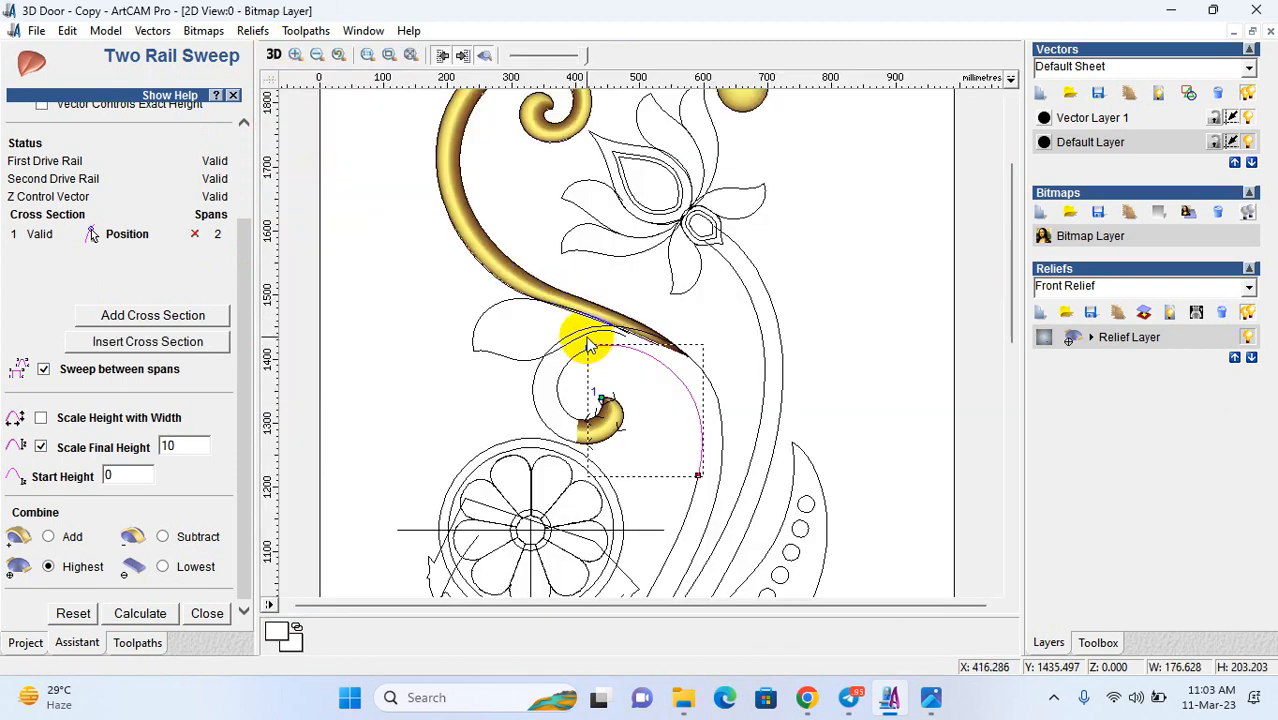
- Sweep the lower scroll's left bend between its two curves, with the Z control vector cleared
{"action": "left_click", "coordinate": [567, 364]}
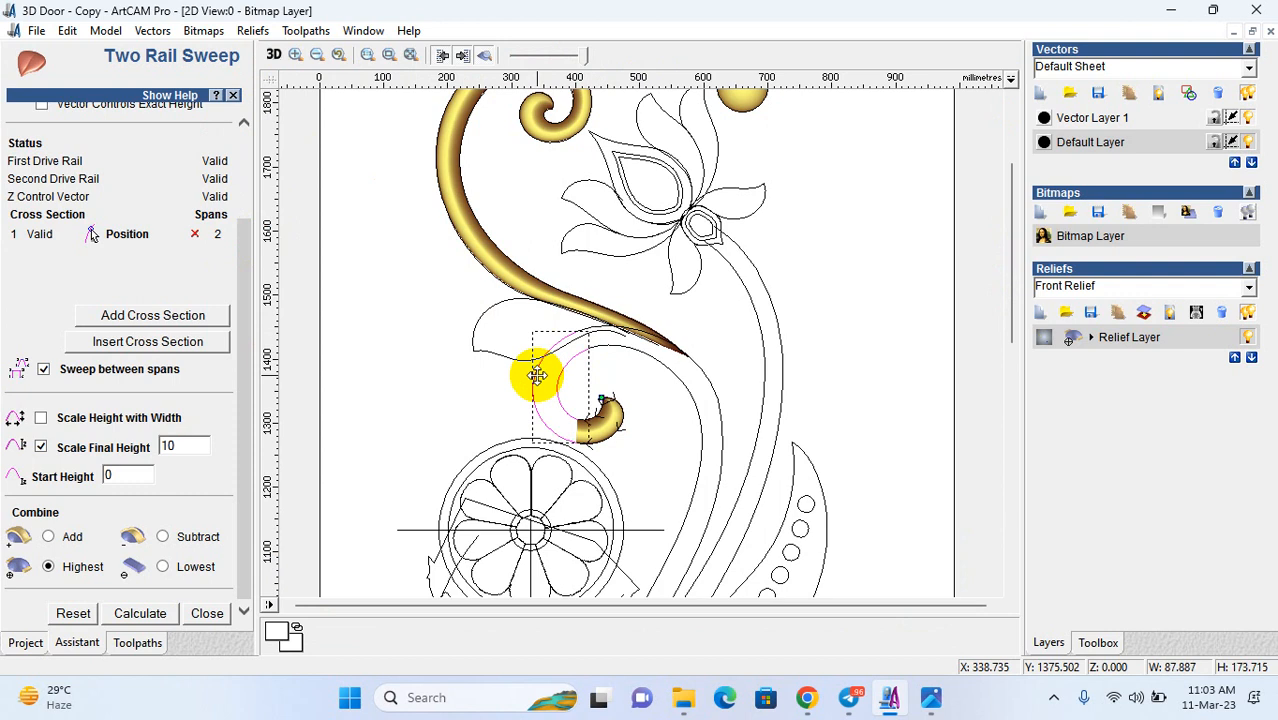
{"action": "scroll", "coordinate": [186, 328], "scroll_direction": "up", "scroll_amount": 3}
{"action": "left_click", "coordinate": [186, 149]}
{"action": "scroll", "coordinate": [477, 281], "scroll_direction": "down", "scroll_amount": 2}
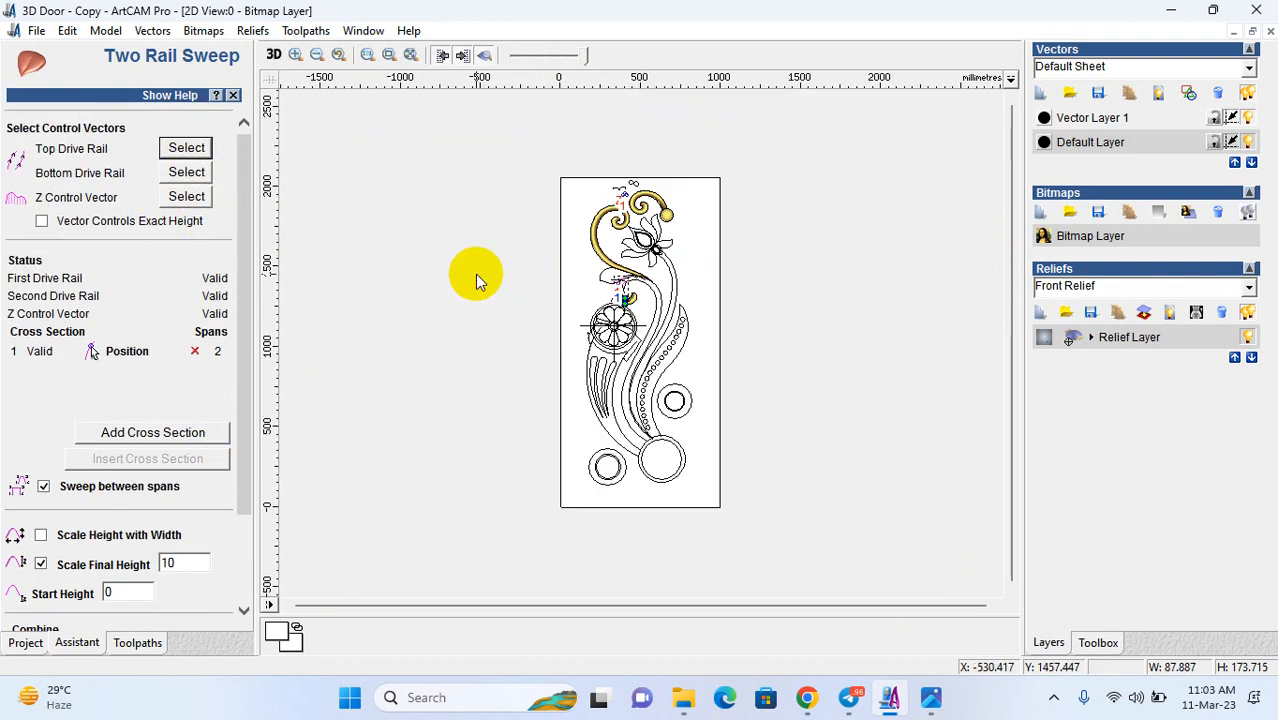
{"action": "left_click", "coordinate": [185, 196]}
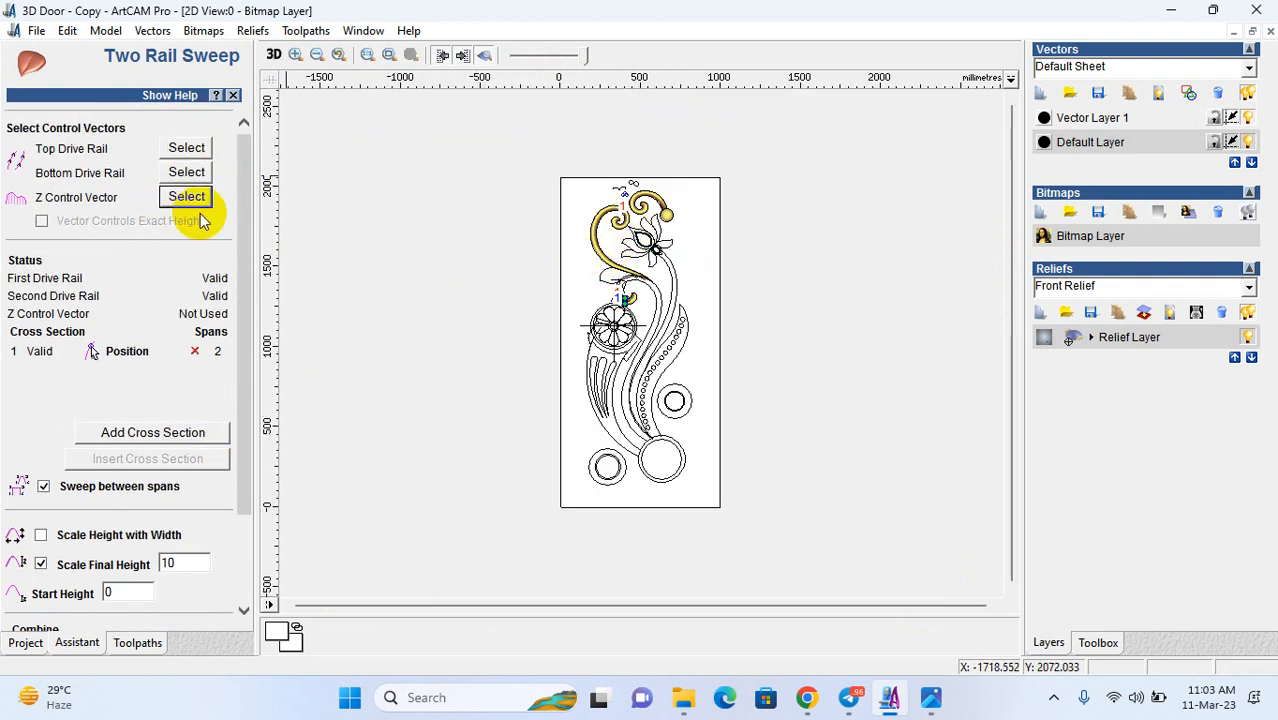
{"action": "scroll", "coordinate": [176, 612], "scroll_direction": "down", "scroll_amount": 3}
{"action": "left_click", "coordinate": [140, 613]}
{"action": "scroll", "coordinate": [625, 265], "scroll_direction": "up", "scroll_amount": 5}
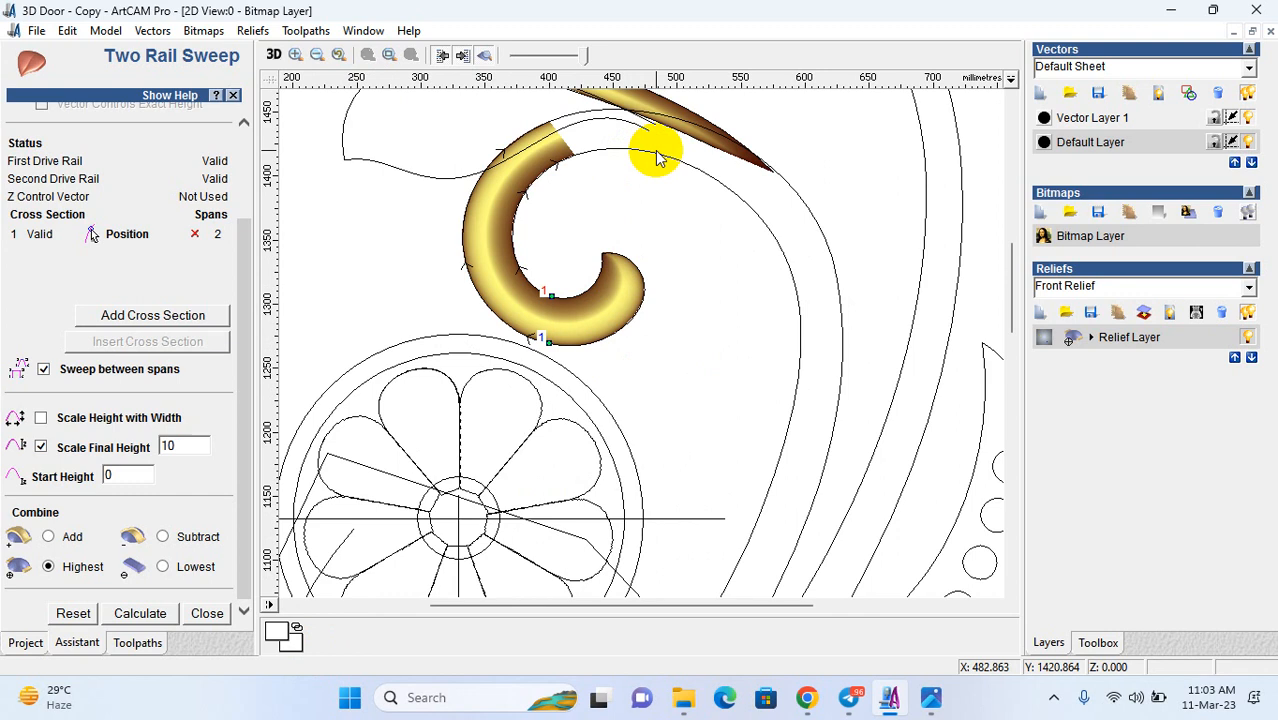
- Sweep the lower scroll's upper right arc by assigning its two curves as drive rails and calculating
{"action": "left_click", "coordinate": [783, 180]}
{"action": "left_click", "coordinate": [786, 181], "text": "shift"}
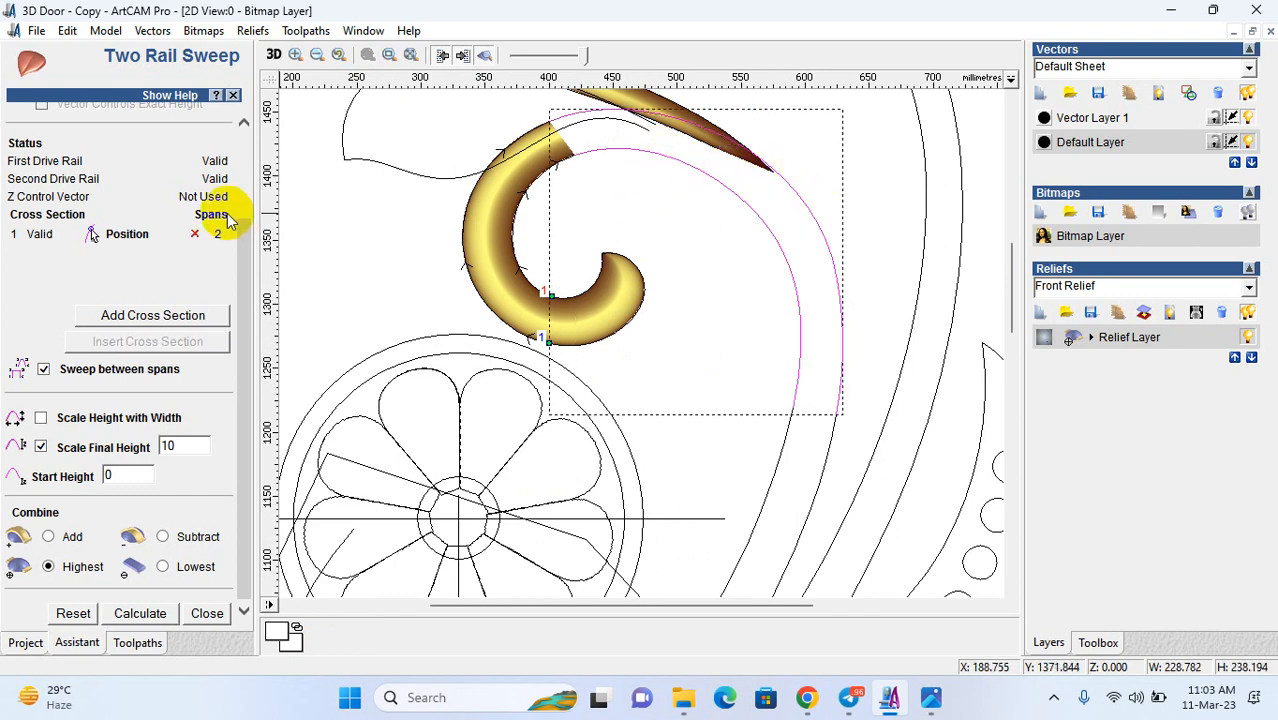
{"action": "scroll", "coordinate": [240, 200], "scroll_direction": "up", "scroll_amount": 2}
{"action": "left_click", "coordinate": [200, 148]}
{"action": "scroll", "coordinate": [214, 448], "scroll_direction": "down", "scroll_amount": 3}
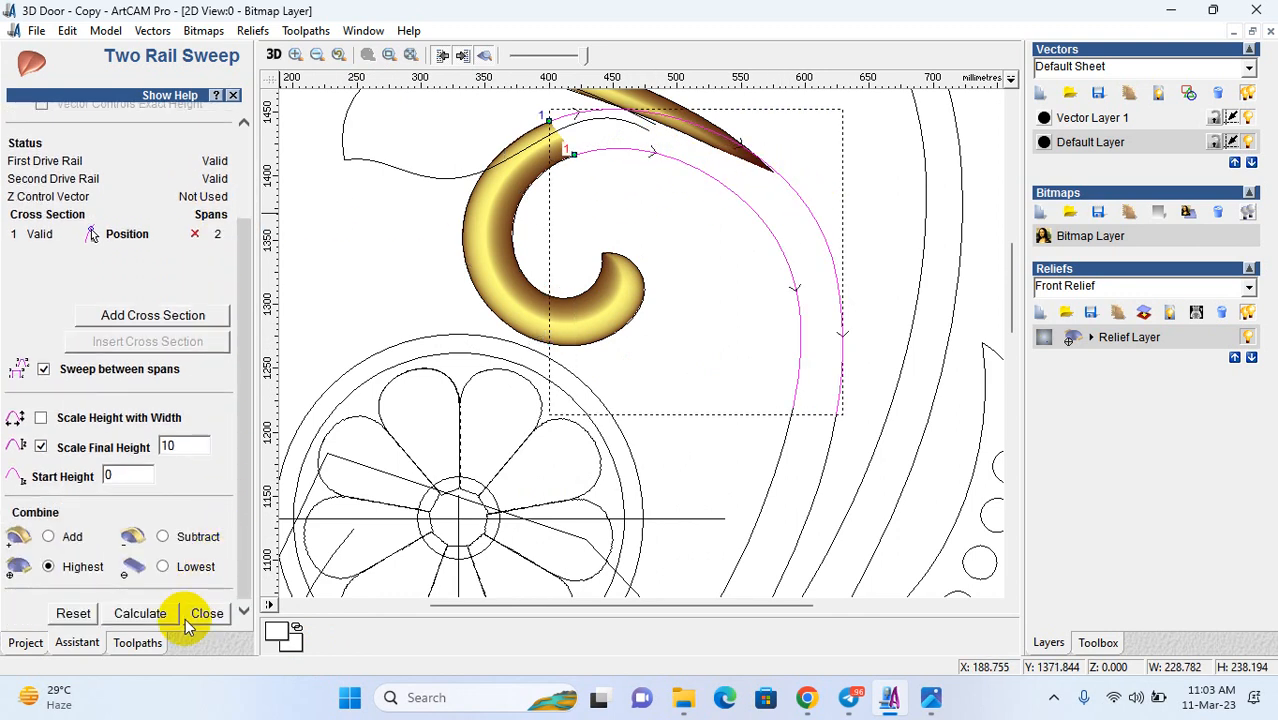
{"action": "left_click", "coordinate": [140, 614]}
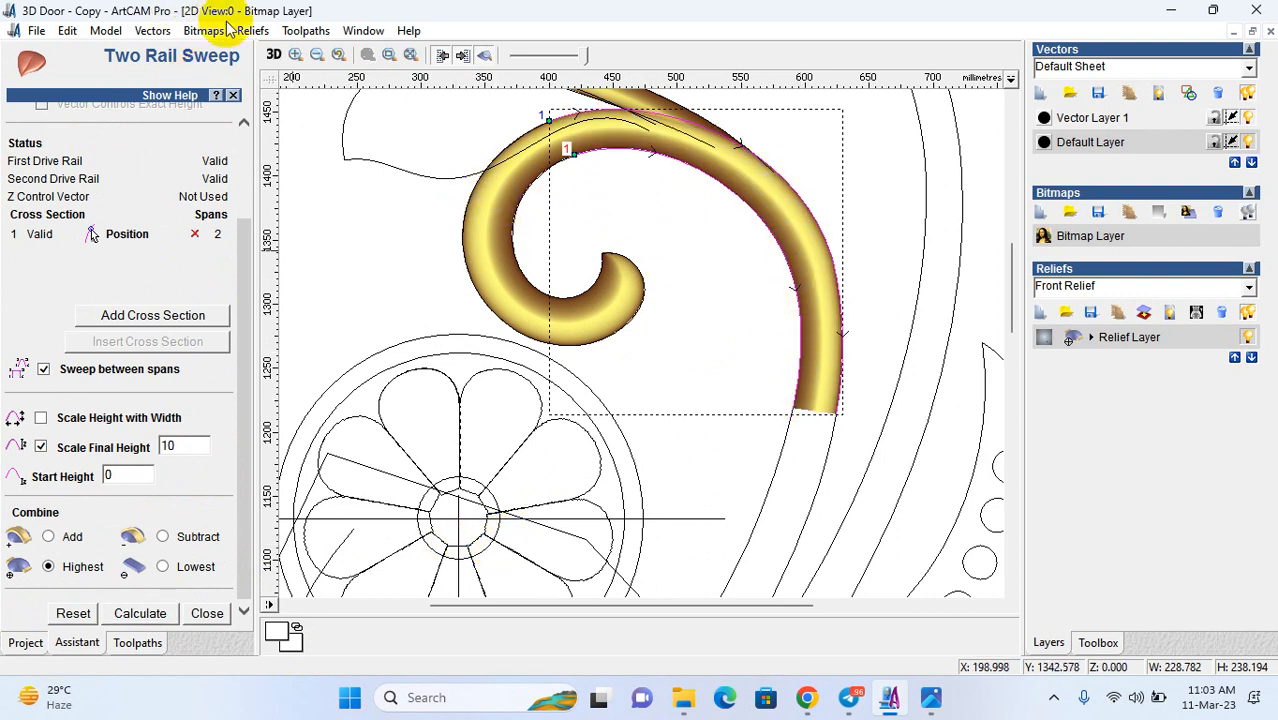
- Examine the lower scroll's swept bend and its segment joints in 3D
{"action": "left_click", "coordinate": [273, 54]}
{"action": "left_click", "coordinate": [403, 55]}
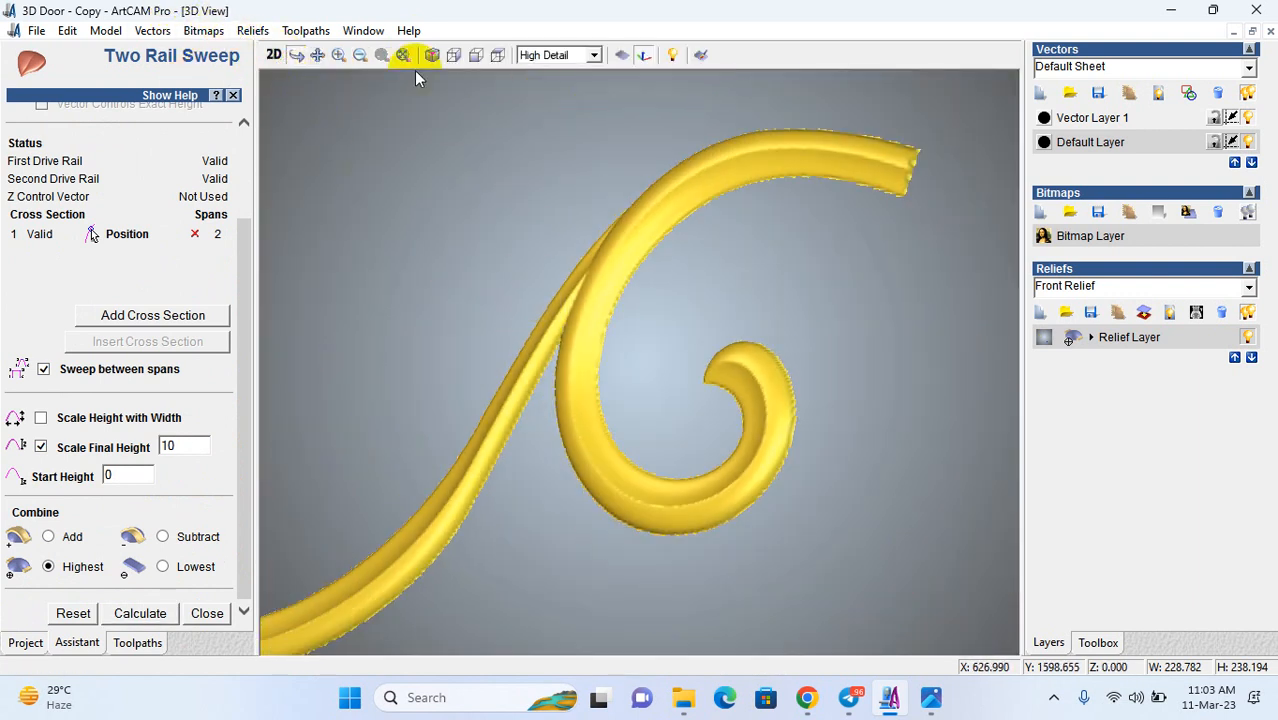
{"action": "left_click", "coordinate": [494, 57]}
{"action": "mouse_move", "coordinate": [528, 197]}
{"action": "left_mouse_down"}
{"action": "mouse_move", "coordinate": [658, 297]}
{"action": "mouse_move", "coordinate": [596, 203]}
{"action": "mouse_move", "coordinate": [545, 180]}
{"action": "left_mouse_up"}
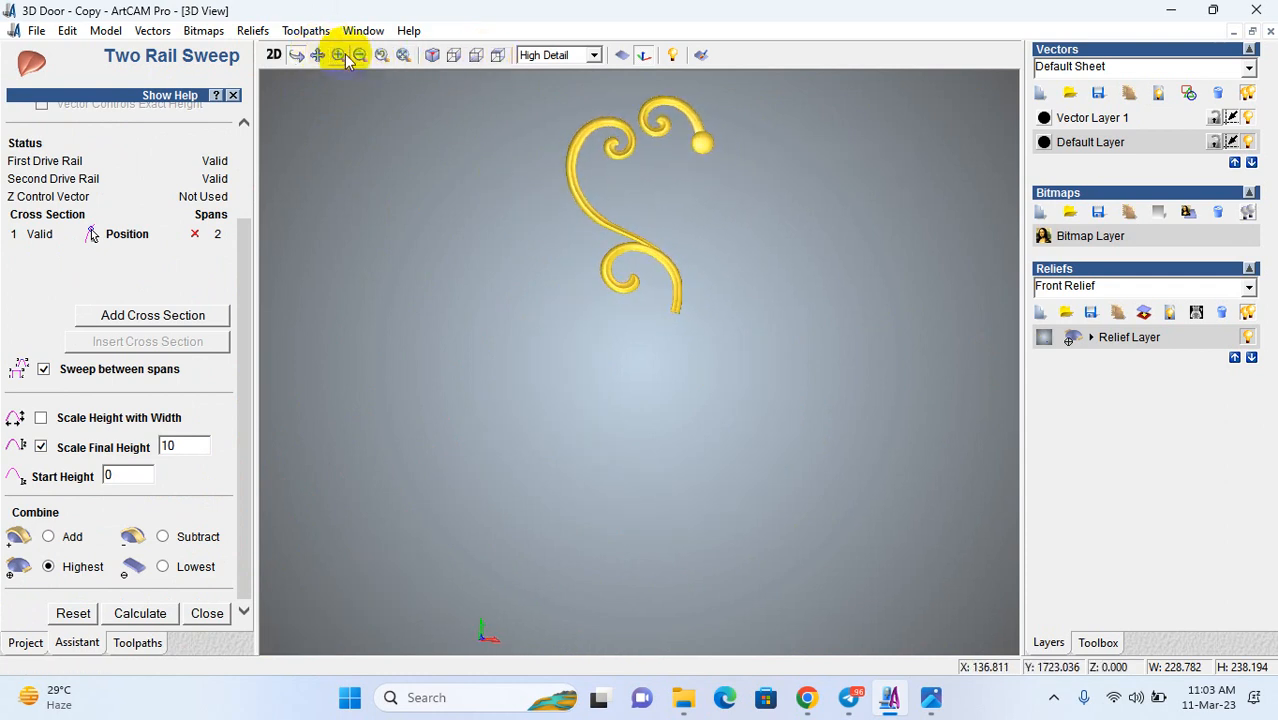
{"action": "left_click_drag", "start_coordinate": [608, 218], "coordinate": [699, 334]}
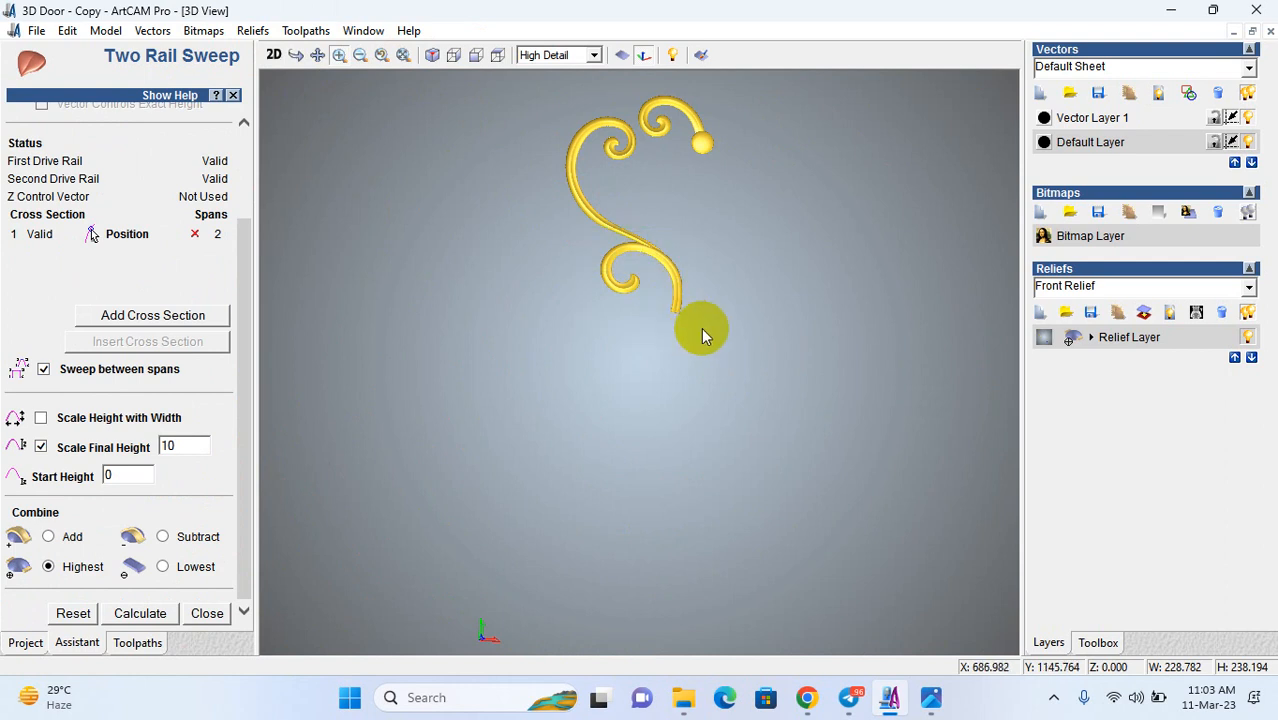
{"action": "left_click_drag", "start_coordinate": [725, 203], "coordinate": [763, 290]}
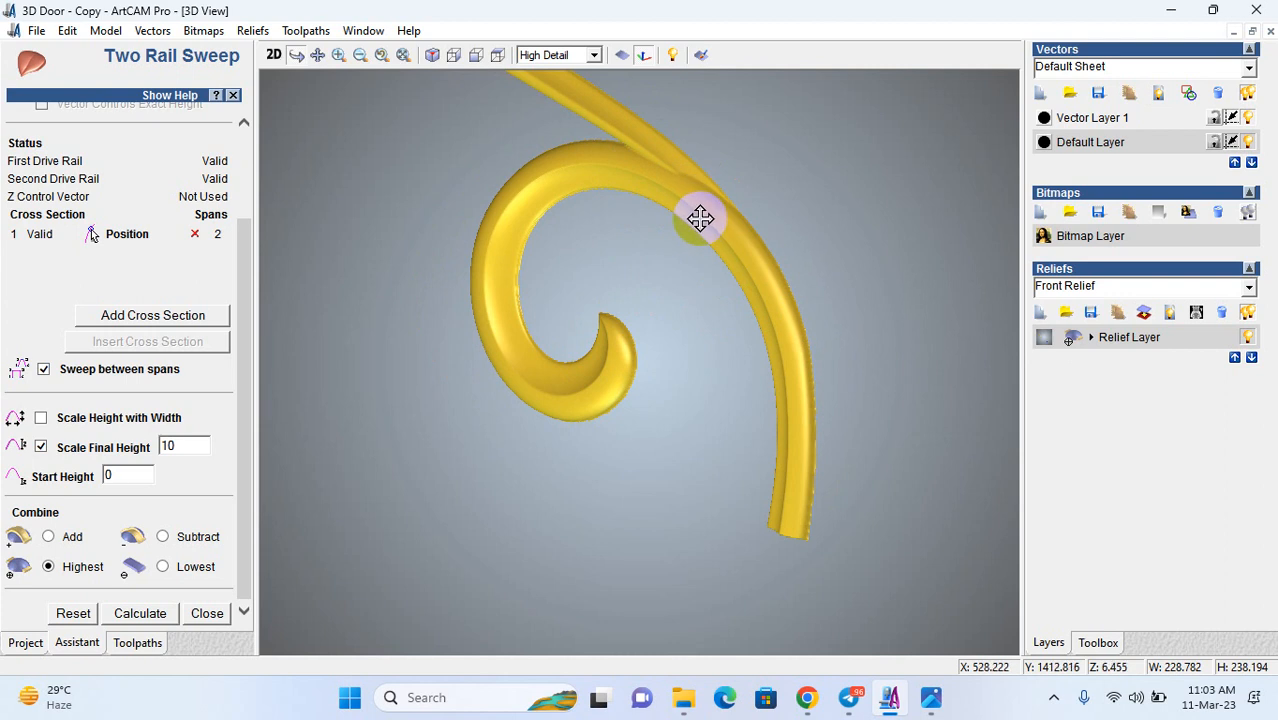
{"action": "left_click_drag", "start_coordinate": [691, 233], "coordinate": [707, 294]}
{"action": "left_click", "coordinate": [272, 58]}
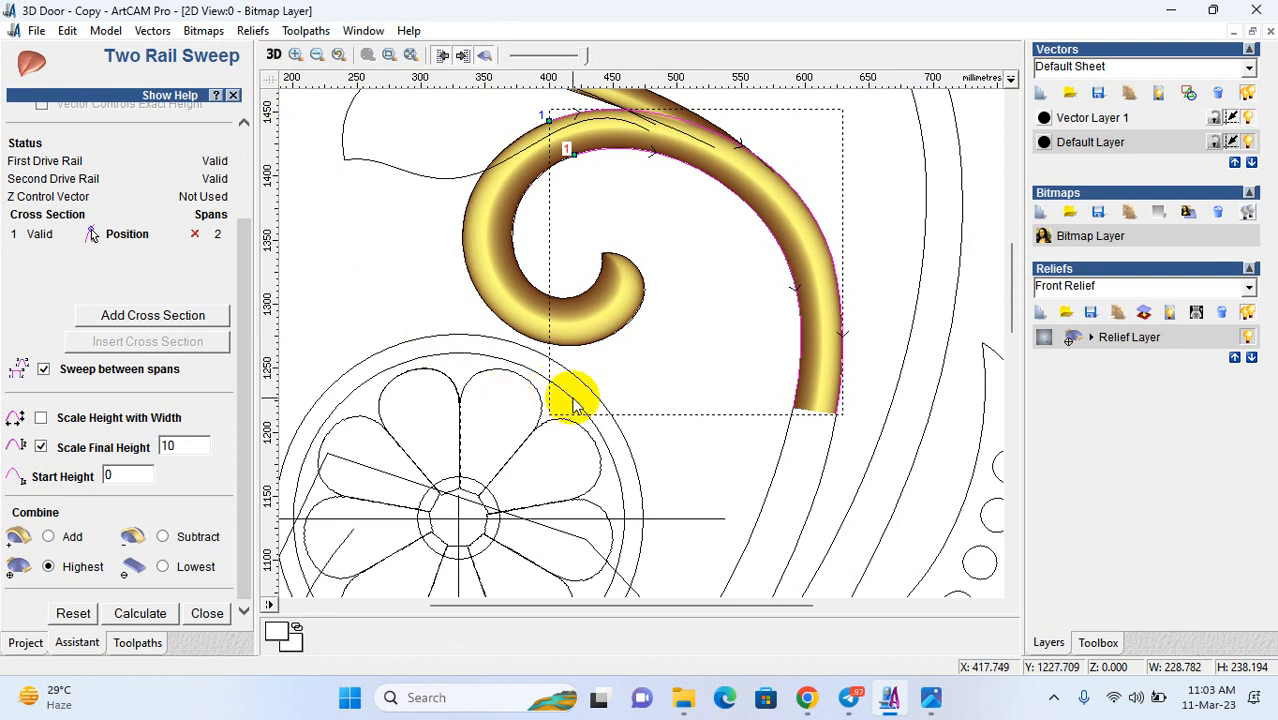
- Select the two long stem curves that continue below the lower scroll
{"action": "scroll", "coordinate": [660, 435], "scroll_direction": "down", "scroll_amount": 1}
{"action": "left_click", "coordinate": [692, 402]}
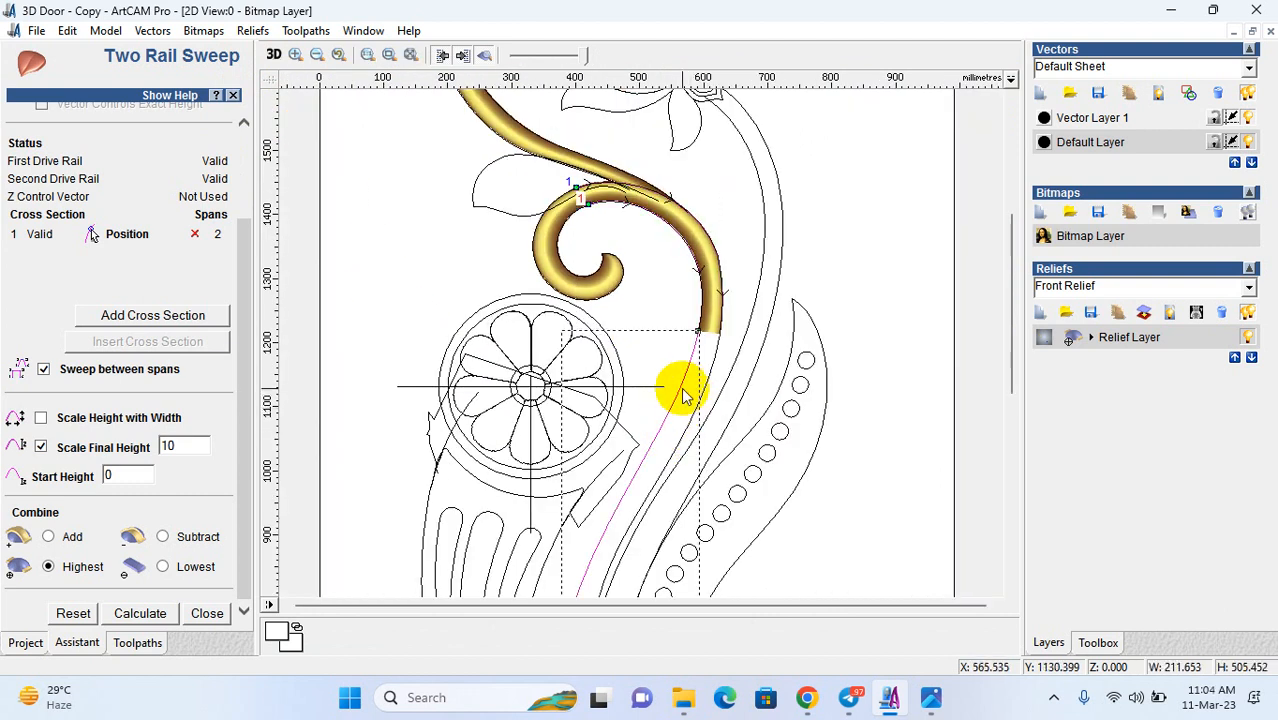
{"action": "scroll", "coordinate": [682, 390], "scroll_direction": "down", "scroll_amount": 3}
{"action": "scroll", "coordinate": [655, 315], "scroll_direction": "up", "scroll_amount": 2}
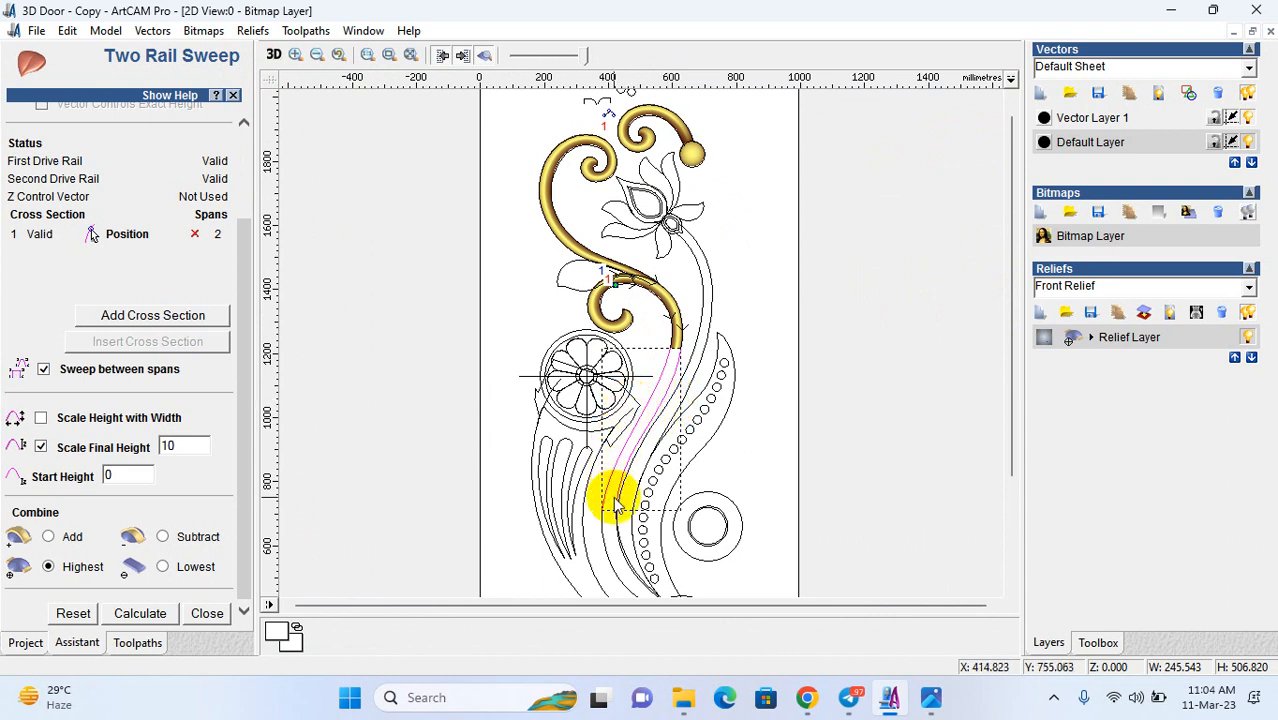
- Switch to the reference image MD 15.jpg and examine how the long stems are shaped down to the lower medallion
{"action": "left_click", "coordinate": [931, 699]}
{"action": "scroll", "coordinate": [727, 448], "scroll_direction": "down", "scroll_amount": 5}
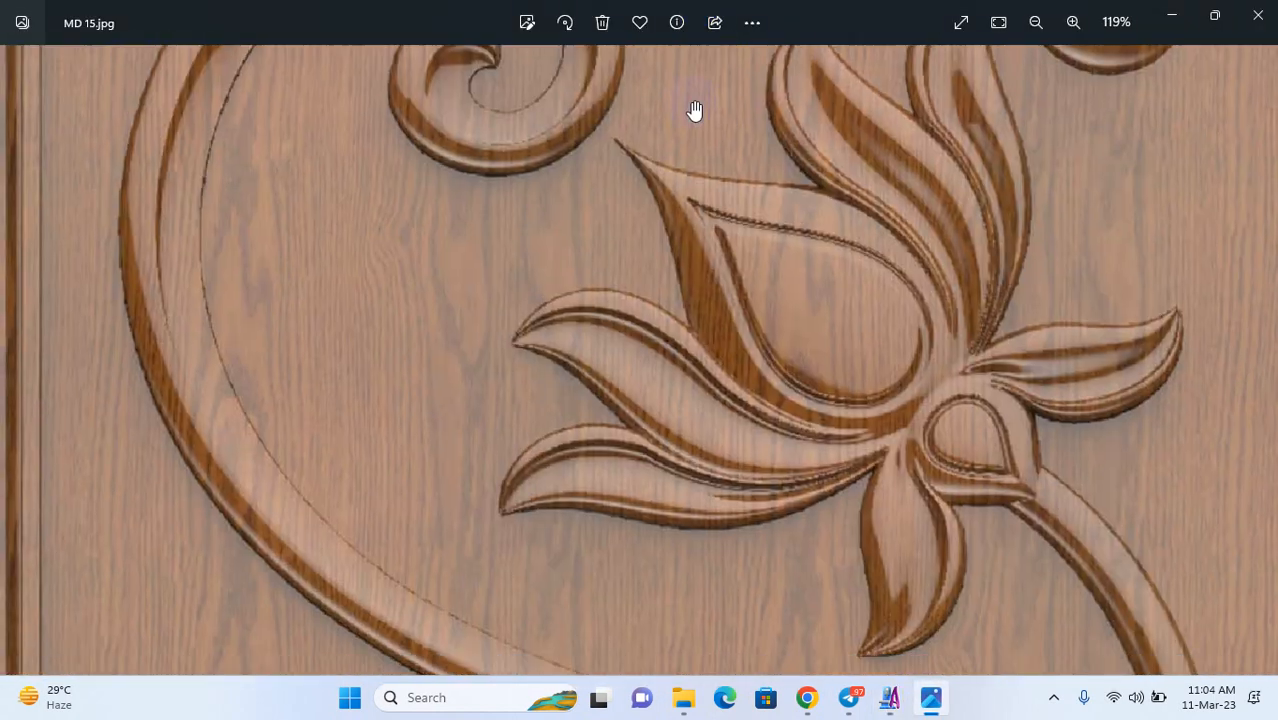
{"action": "left_click_drag", "start_coordinate": [718, 655], "coordinate": [665, 150]}
{"action": "left_click_drag", "start_coordinate": [780, 509], "coordinate": [690, 75]}
{"action": "left_click_drag", "start_coordinate": [775, 650], "coordinate": [762, 210]}
{"action": "left_click_drag", "start_coordinate": [638, 470], "coordinate": [572, 76]}
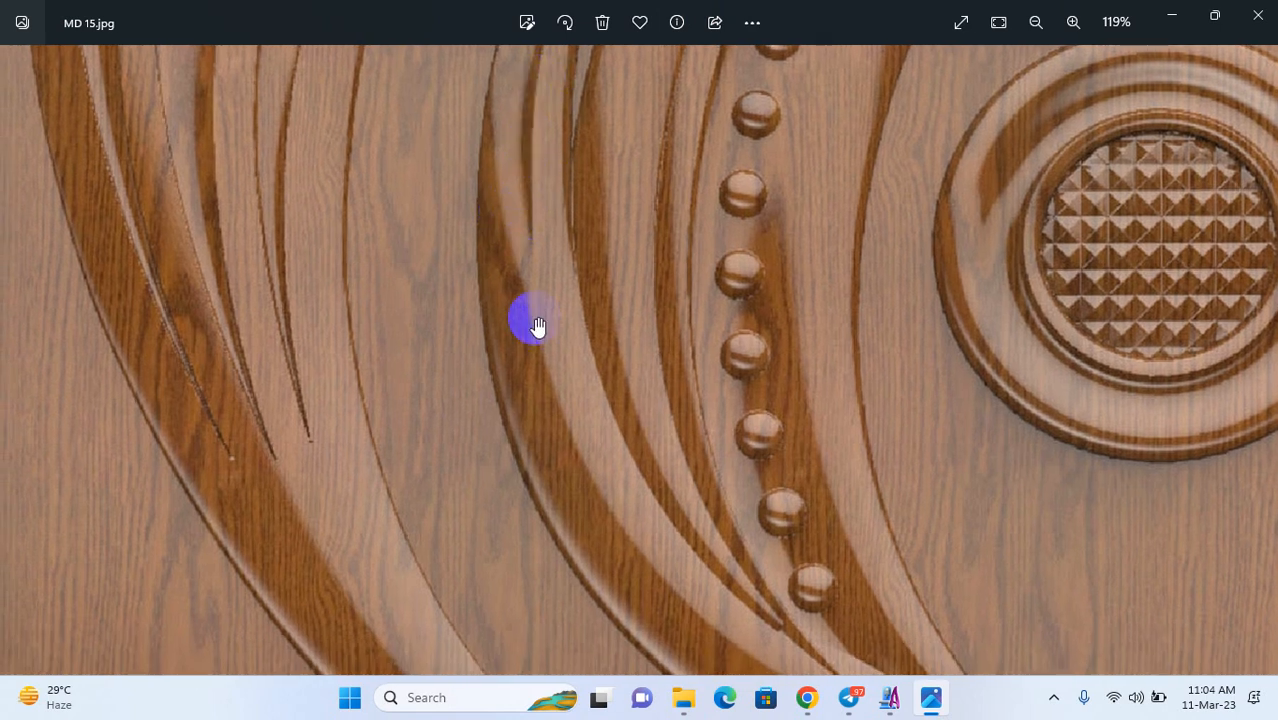
{"action": "left_click_drag", "start_coordinate": [603, 350], "coordinate": [550, 590]}
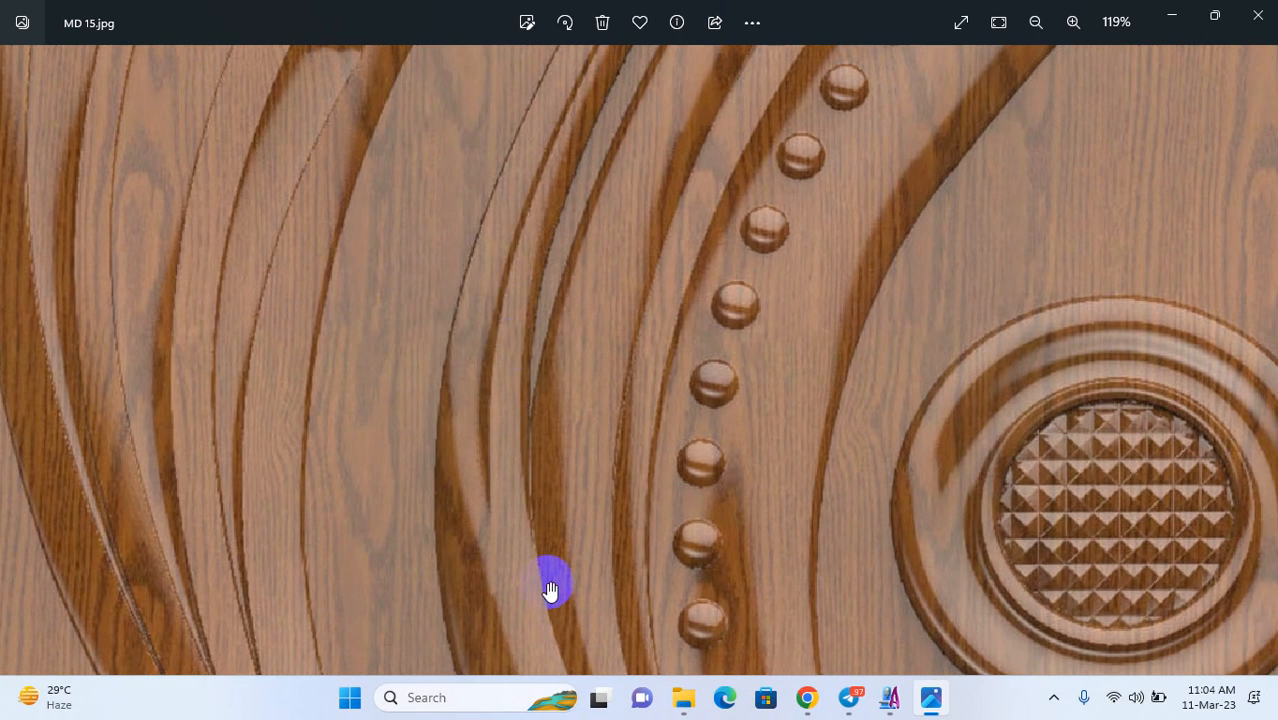
{"action": "left_click_drag", "start_coordinate": [550, 545], "coordinate": [441, 488]}
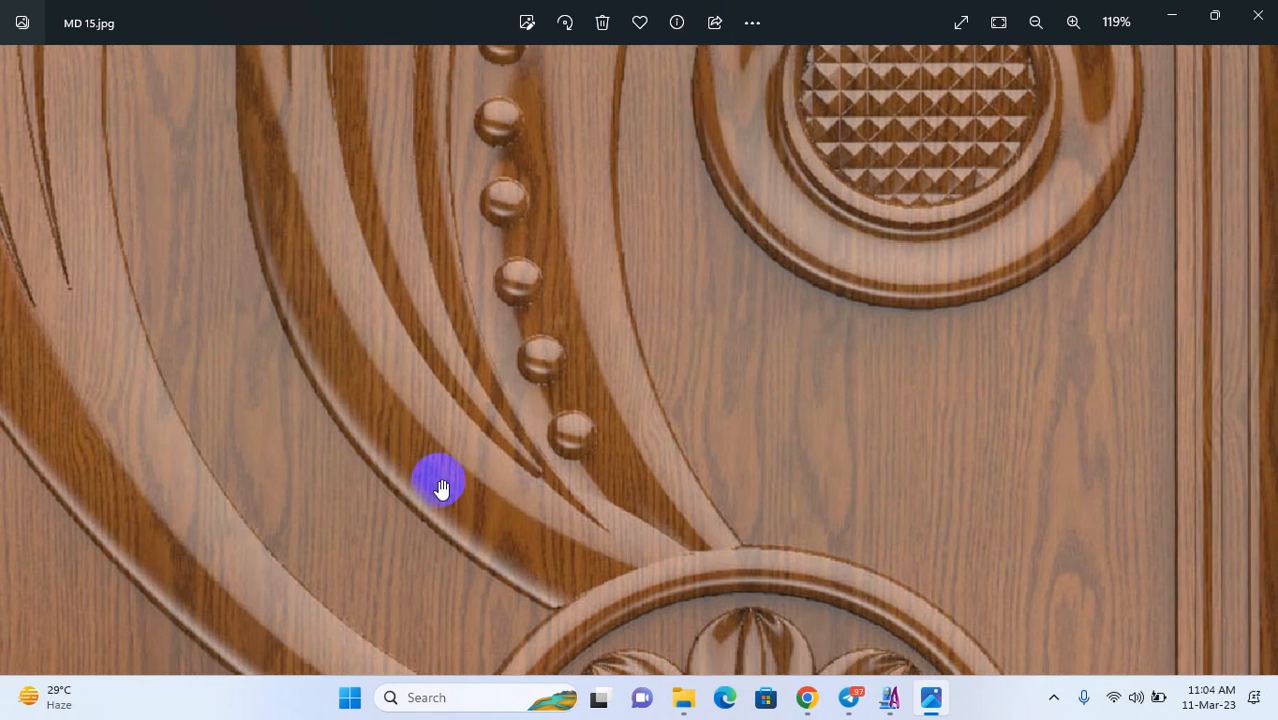
{"action": "left_click", "coordinate": [1175, 14]}
- Turn the right small circle above the scrolls into a half-circle arc about 28 by 14 mm beside the existing cross section
{"action": "scroll", "coordinate": [628, 177], "scroll_direction": "down", "scroll_amount": 1}
{"action": "scroll", "coordinate": [633, 185], "scroll_direction": "up", "scroll_amount": 4}
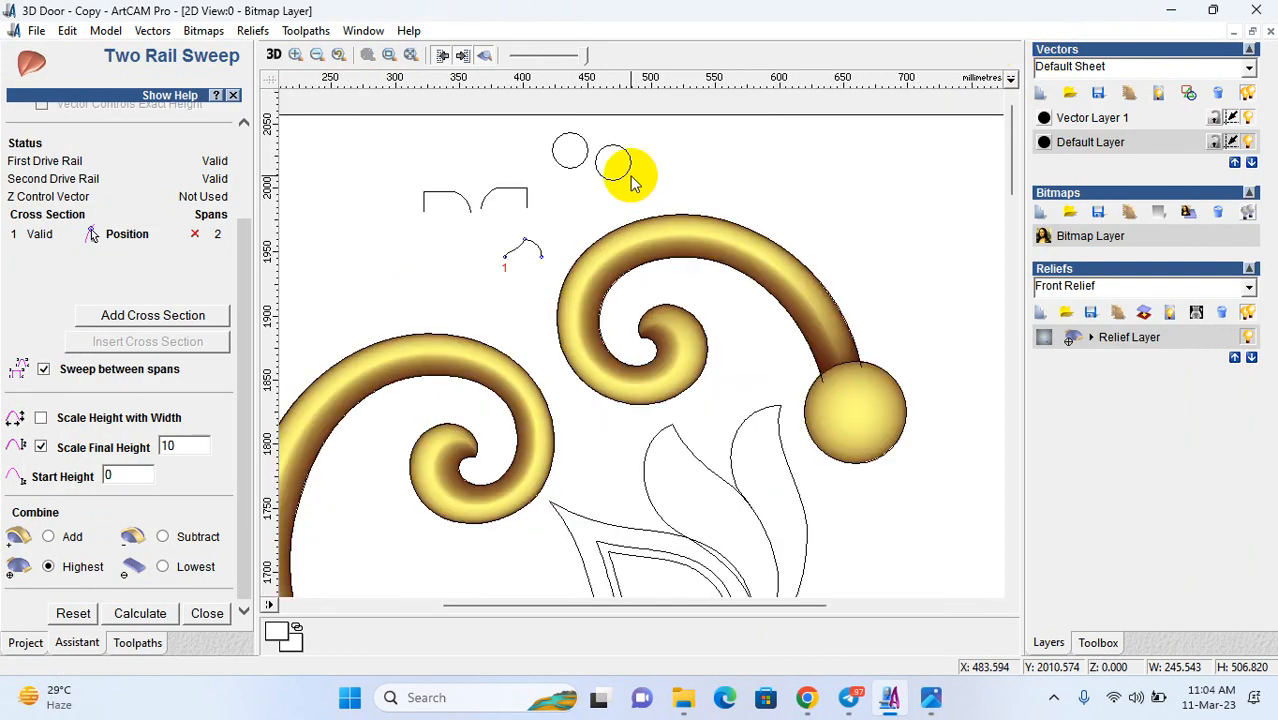
{"action": "left_click", "coordinate": [625, 178]}
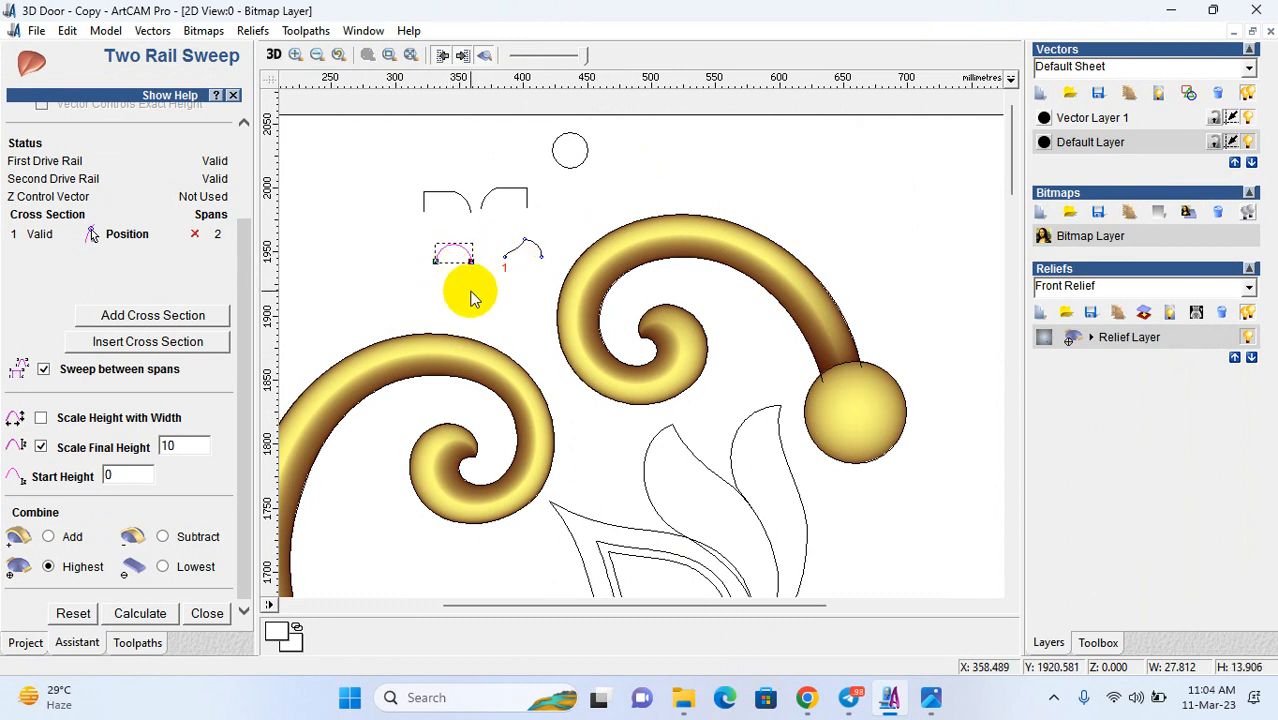
- Assign the two long stem curves below the lower scroll as drive rails and clear the vector selection
{"action": "scroll", "coordinate": [585, 342], "scroll_direction": "down", "scroll_amount": 3}
{"action": "scroll", "coordinate": [628, 288], "scroll_direction": "up", "scroll_amount": 1}
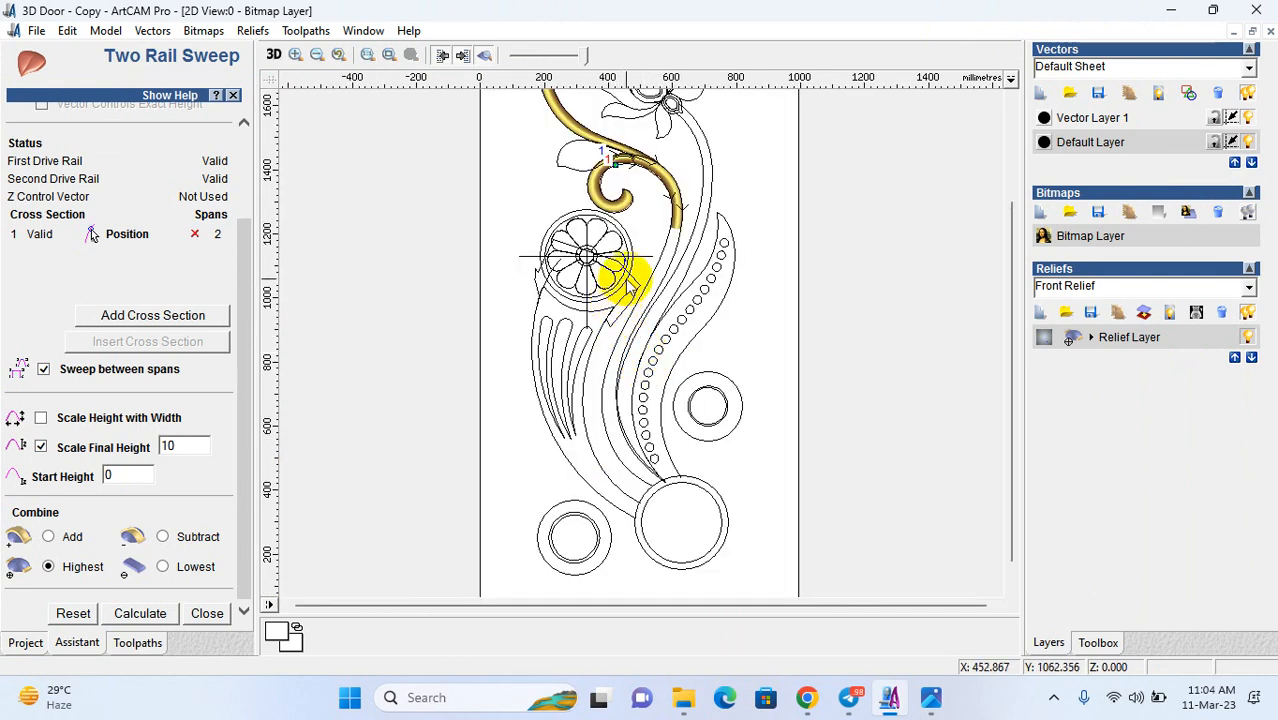
{"action": "scroll", "coordinate": [628, 288], "scroll_direction": "up", "scroll_amount": 2}
{"action": "left_click", "coordinate": [680, 282]}
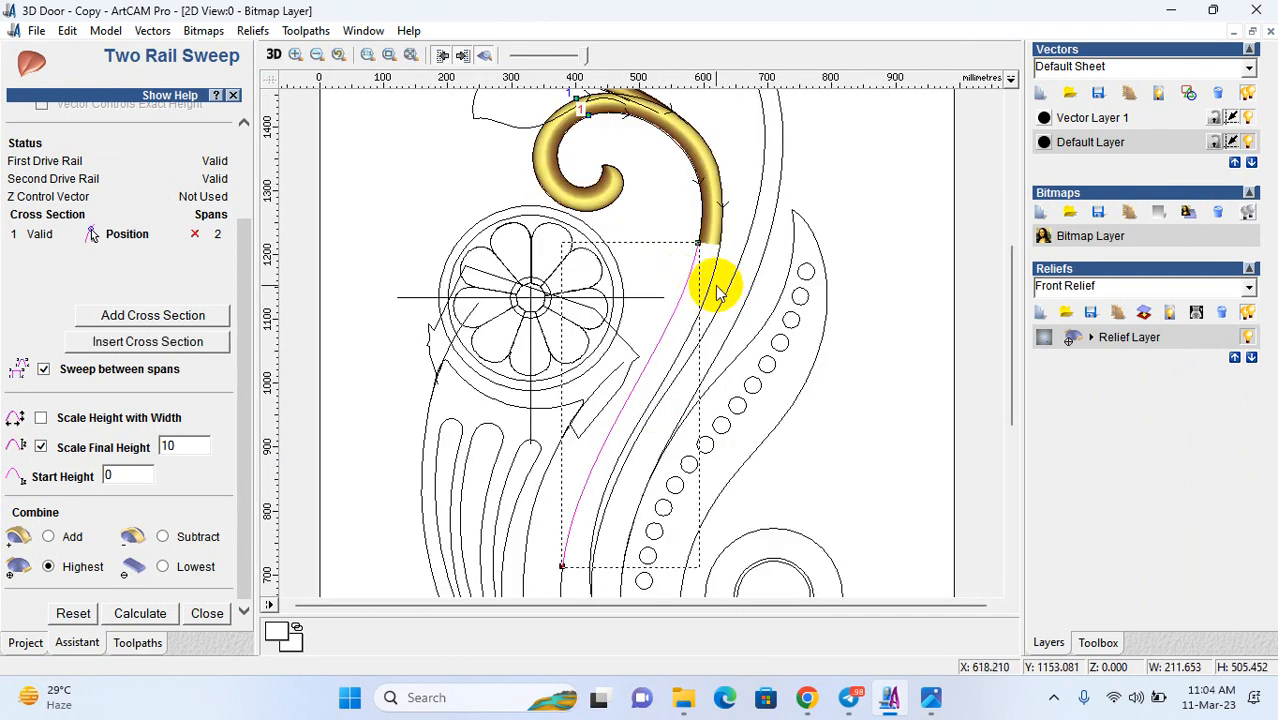
{"action": "left_click", "coordinate": [711, 285], "text": "shift"}
{"action": "scroll", "coordinate": [172, 275], "scroll_direction": "up", "scroll_amount": 3}
{"action": "left_click", "coordinate": [192, 146]}
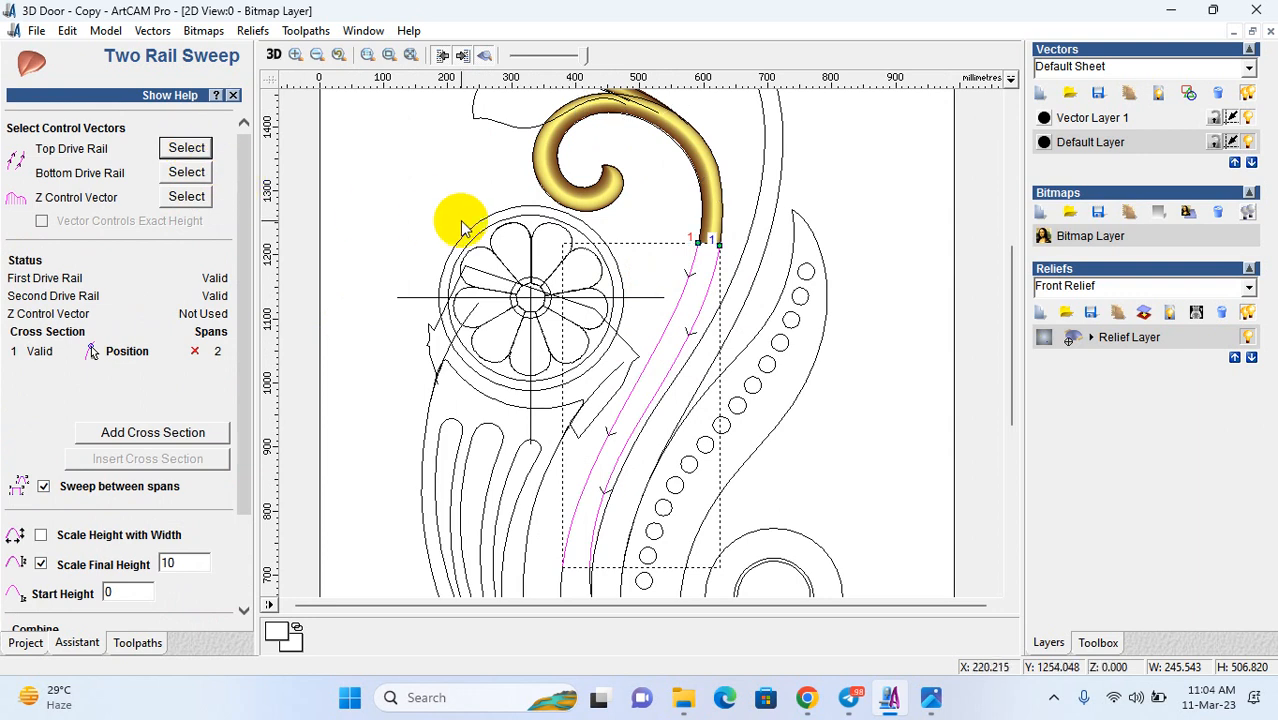
{"action": "left_click", "coordinate": [462, 221]}
- Add the half-circle arc as the second cross section of the stem sweep
{"action": "scroll", "coordinate": [500, 214], "scroll_direction": "down", "scroll_amount": 2}
{"action": "scroll", "coordinate": [618, 197], "scroll_direction": "up", "scroll_amount": 2}
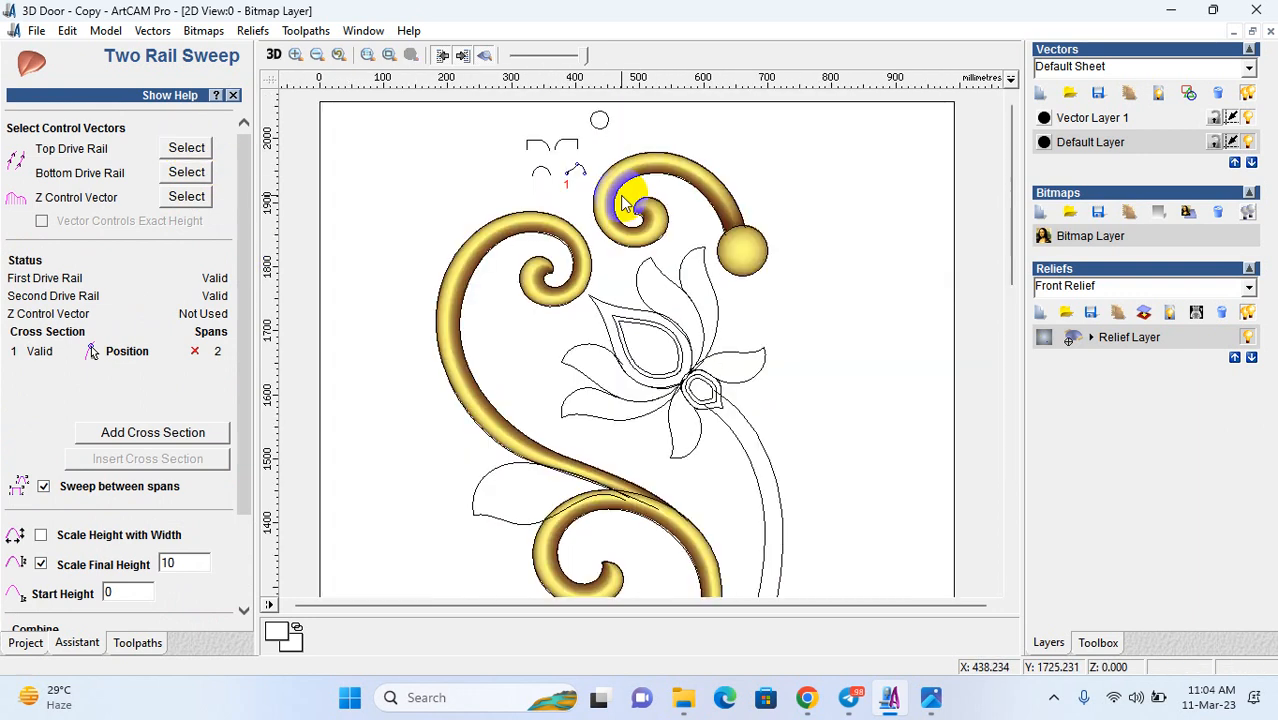
{"action": "left_click", "coordinate": [537, 176]}
{"action": "left_click", "coordinate": [163, 430]}
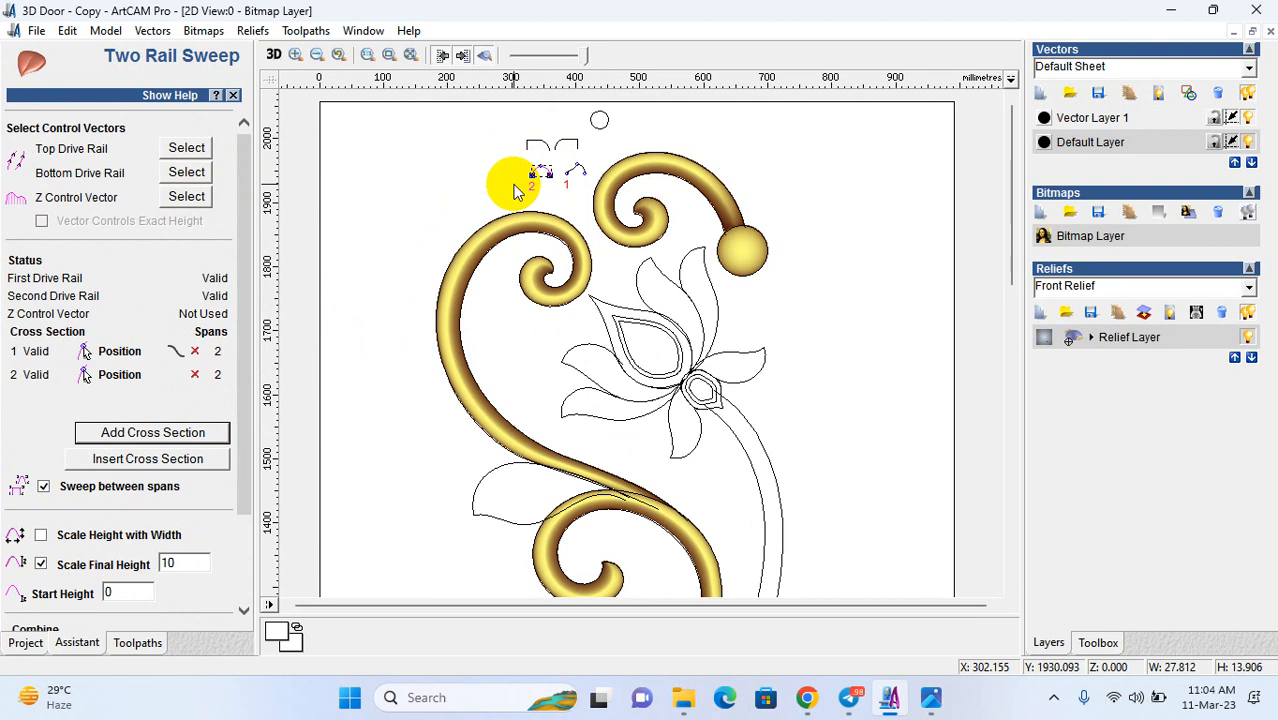
- Check the cross-section positions along the stem rails and calculate the two rail sweep
{"action": "scroll", "coordinate": [605, 366], "scroll_direction": "down", "scroll_amount": 3}
{"action": "scroll", "coordinate": [635, 360], "scroll_direction": "up", "scroll_amount": 2}
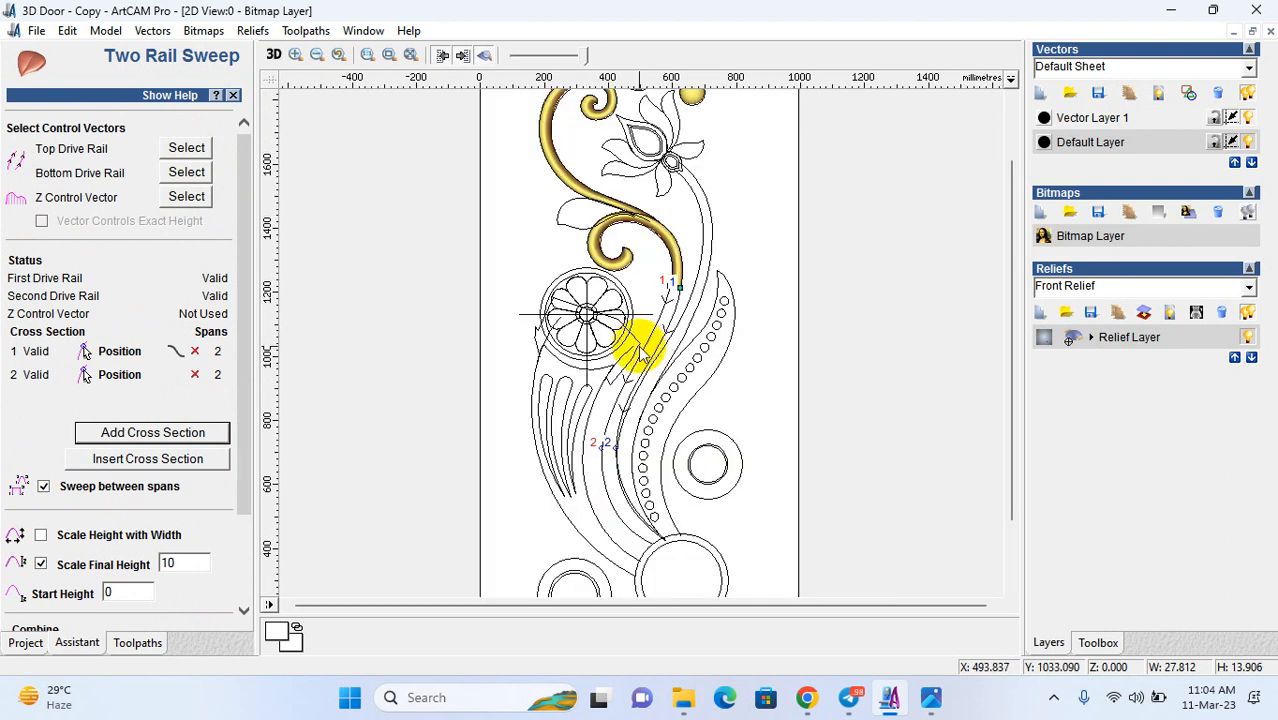
{"action": "scroll", "coordinate": [640, 355], "scroll_direction": "up", "scroll_amount": 2}
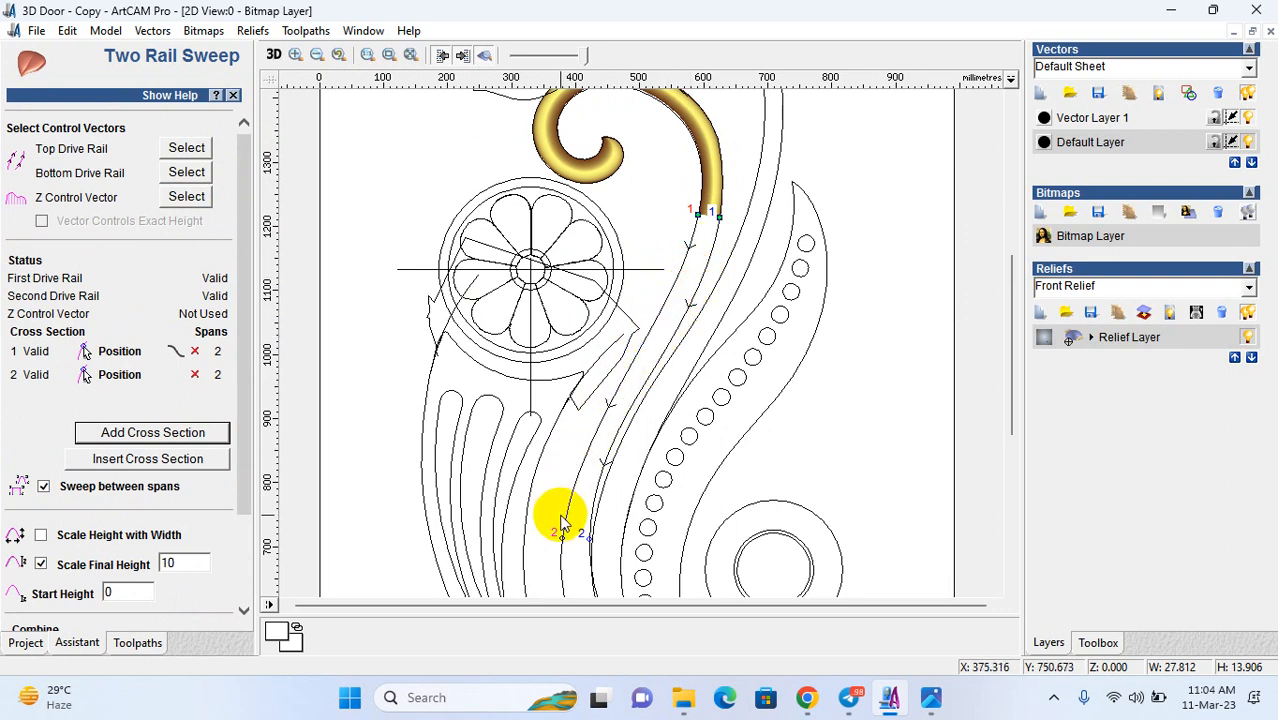
{"action": "scroll", "coordinate": [150, 556], "scroll_direction": "down", "scroll_amount": 2}
{"action": "left_click", "coordinate": [152, 613]}
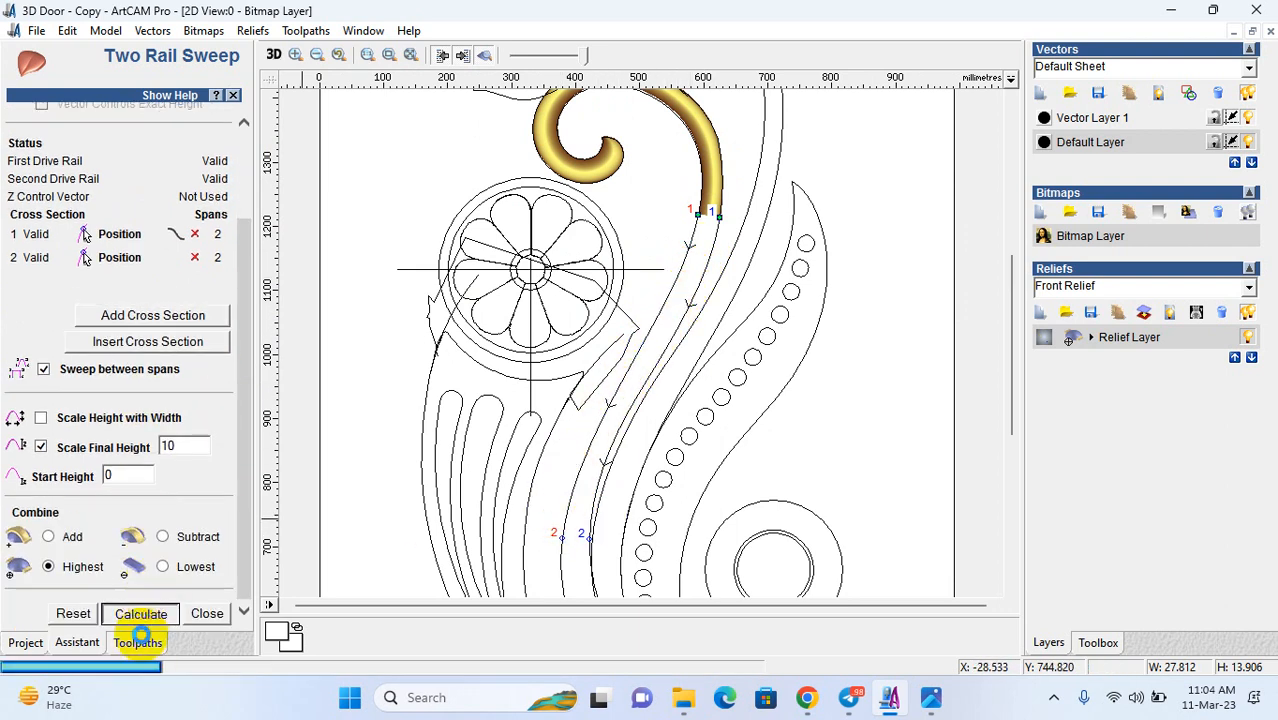
{"action": "mouse_move", "coordinate": [43, 697]}
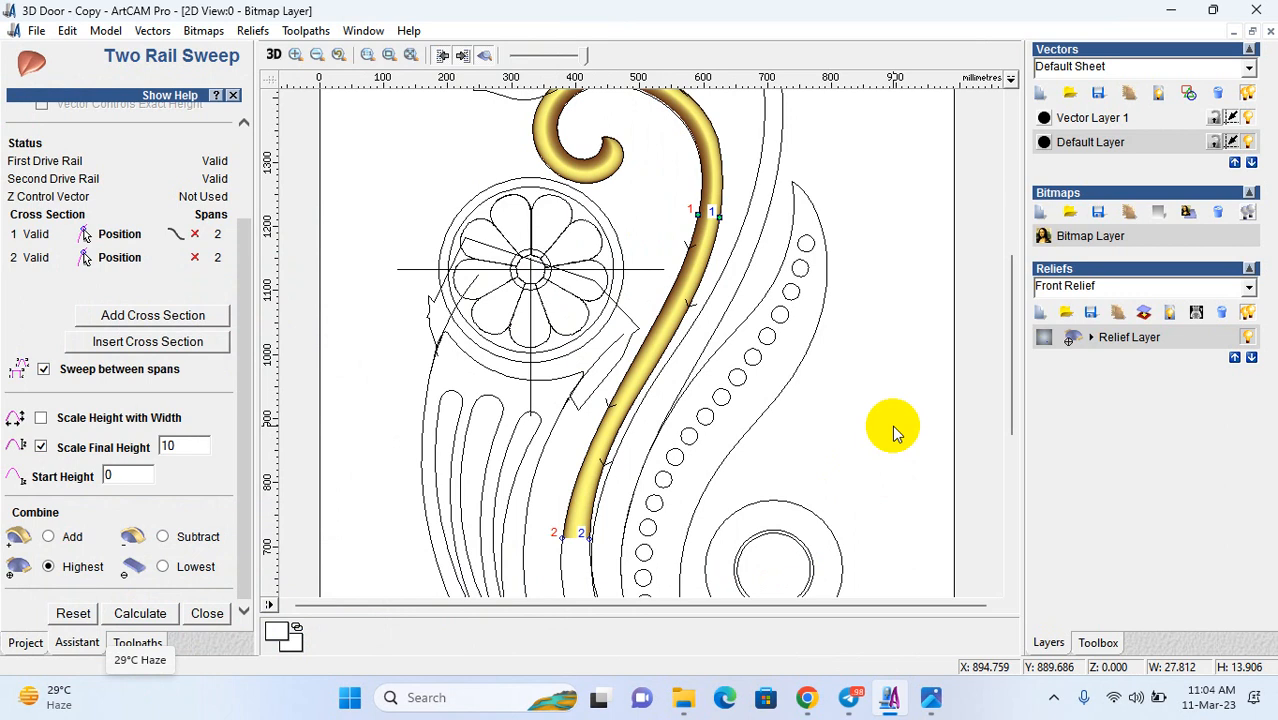
- Examine the new stem sweep in 3D down to its open lower end, and inspect the curves continuing below it in 2D
{"action": "scroll", "coordinate": [620, 455], "scroll_direction": "up", "scroll_amount": 2}
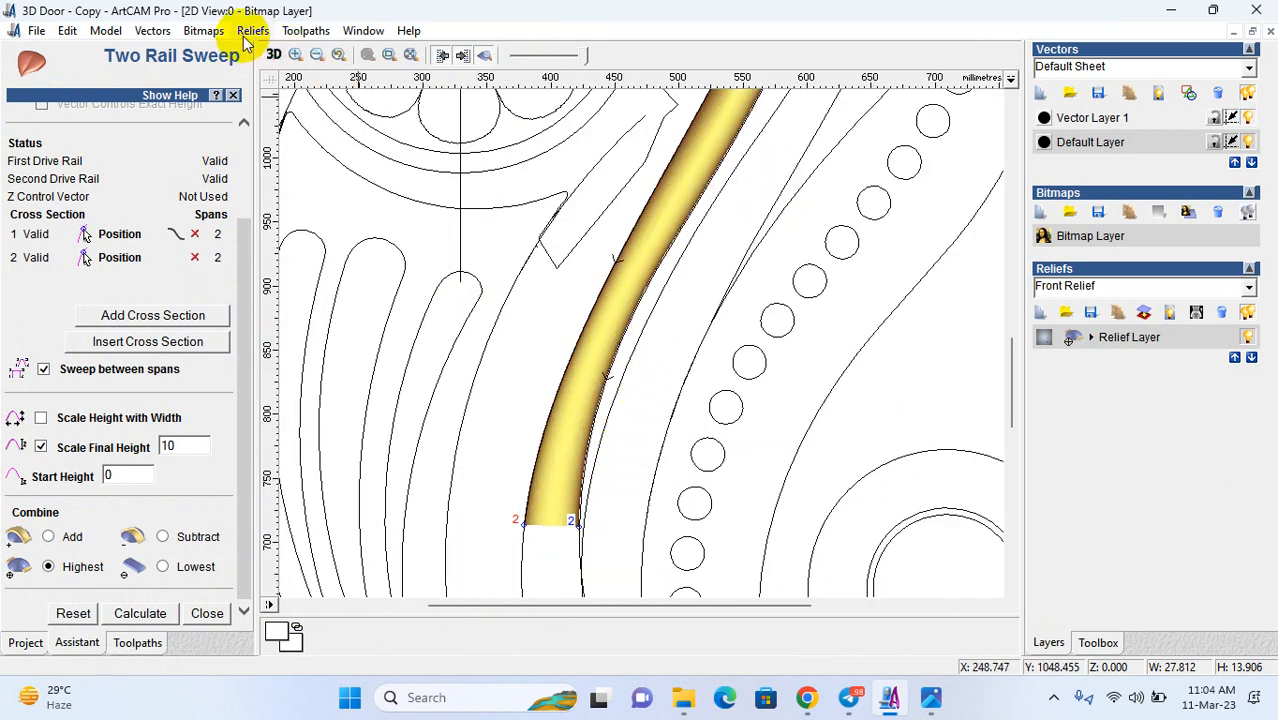
{"action": "left_click", "coordinate": [273, 54]}
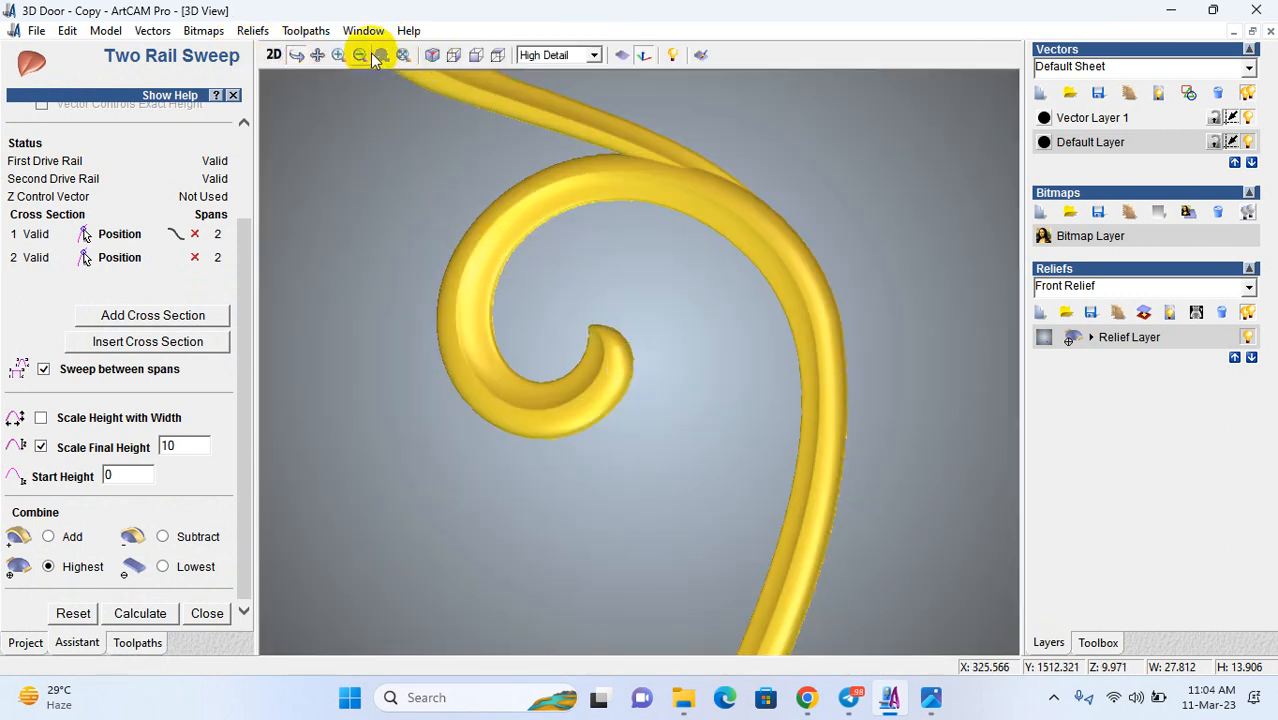
{"action": "left_click_drag", "start_coordinate": [591, 415], "coordinate": [594, 558]}
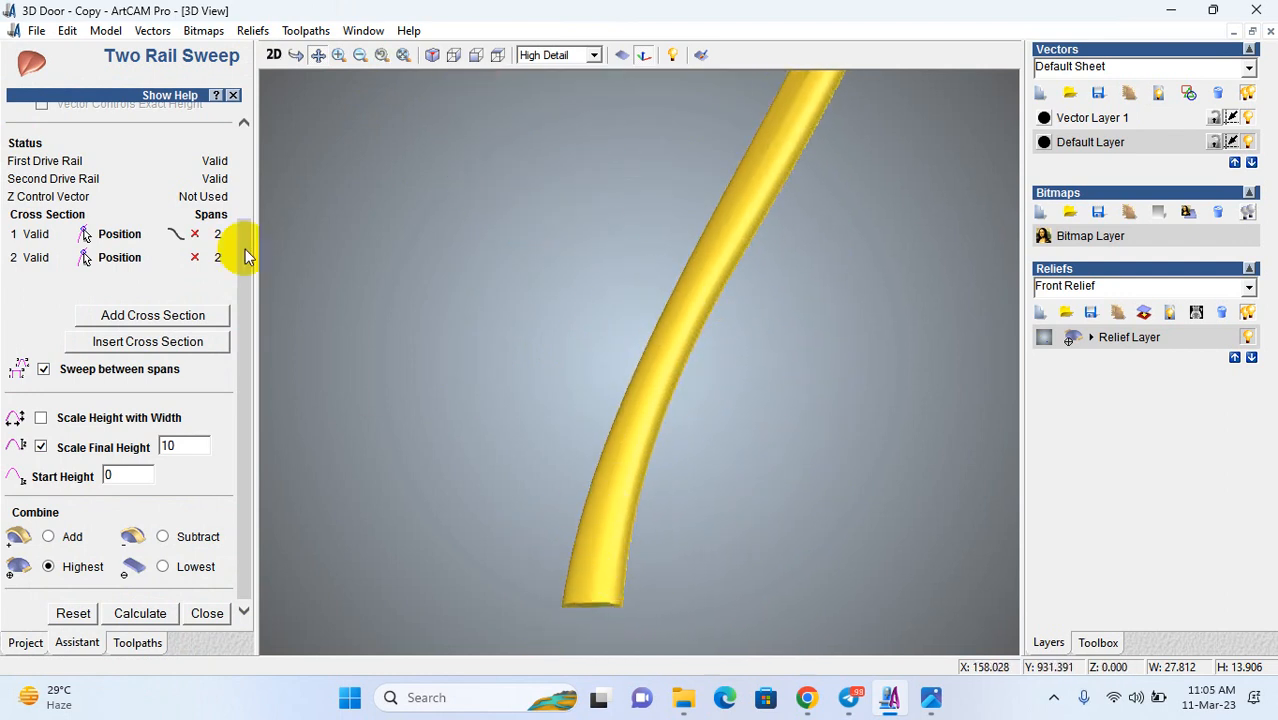
{"action": "left_click", "coordinate": [274, 56]}
{"action": "scroll", "coordinate": [685, 257], "scroll_direction": "down", "scroll_amount": 2}
{"action": "scroll", "coordinate": [622, 456], "scroll_direction": "up", "scroll_amount": 2}
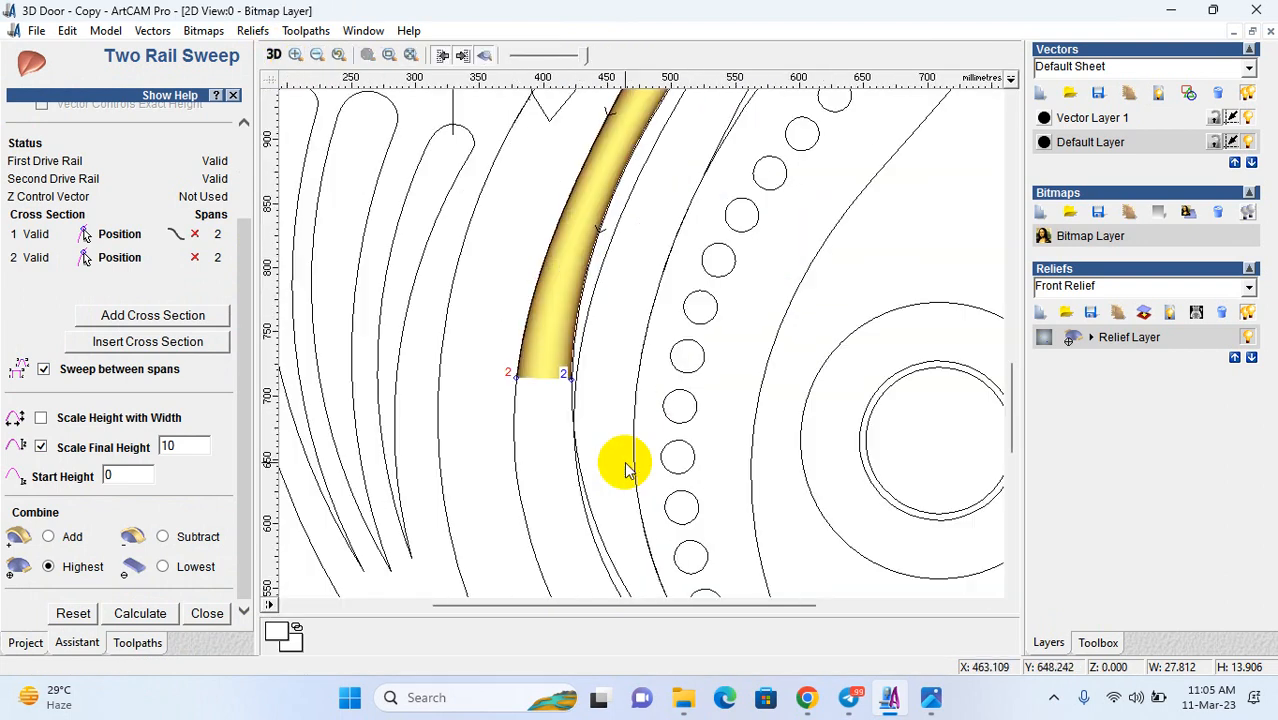
- Assign the two curves continuing below the stem's open lower end as the drive rails of the two rail sweep
{"action": "scroll", "coordinate": [565, 400], "scroll_direction": "up", "scroll_amount": 1}
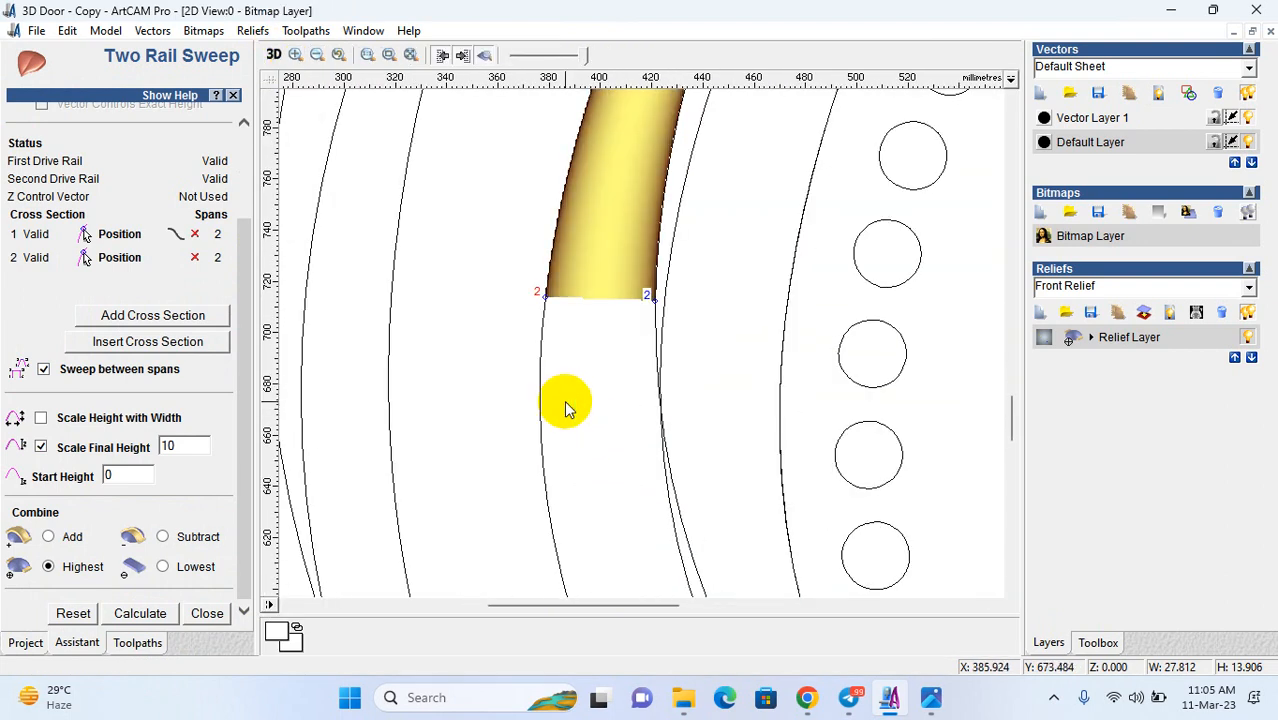
{"action": "left_click", "coordinate": [539, 335]}
{"action": "left_click", "coordinate": [656, 320]}
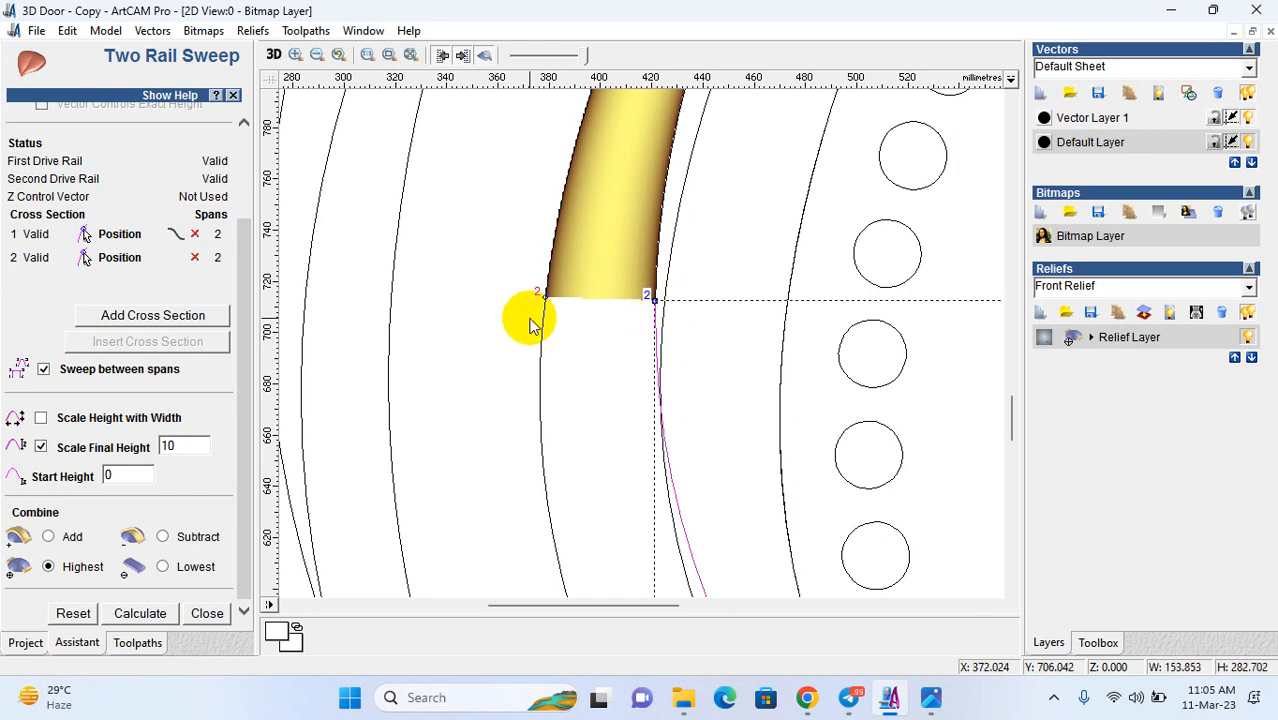
{"action": "left_click", "coordinate": [545, 320], "text": "shift"}
{"action": "scroll", "coordinate": [171, 242], "scroll_direction": "up", "scroll_amount": 4}
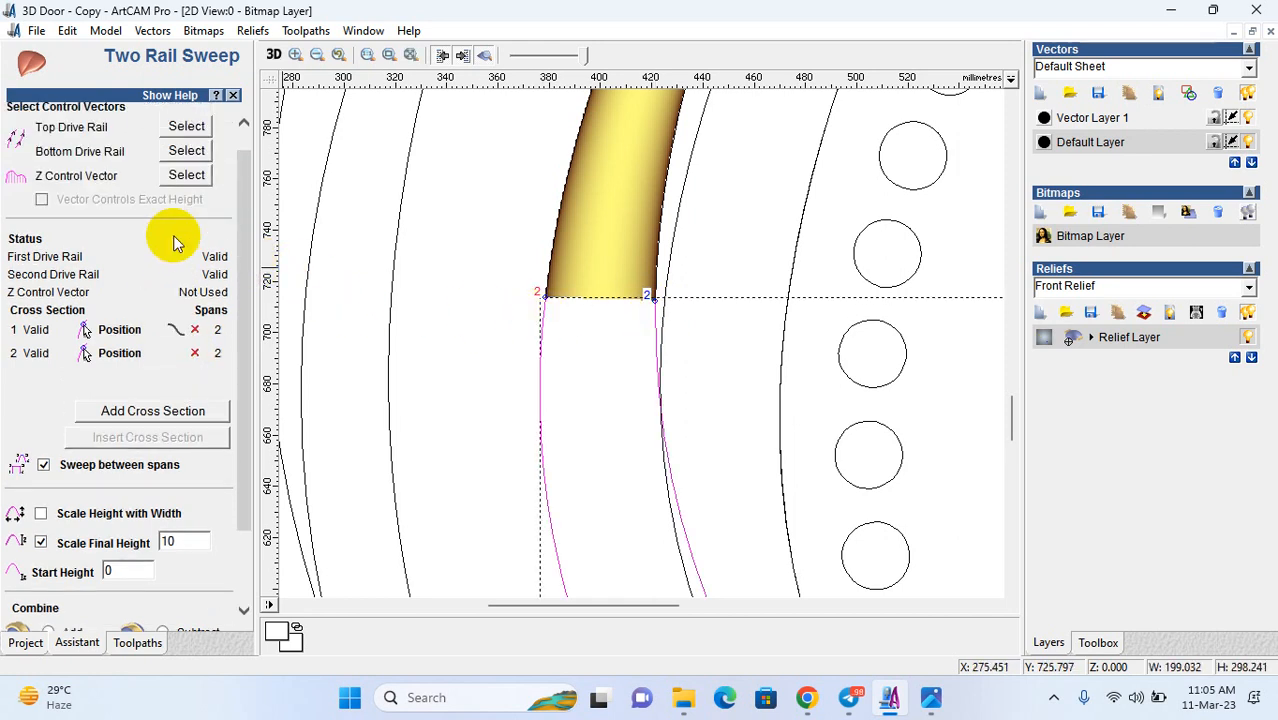
{"action": "left_click", "coordinate": [560, 313]}
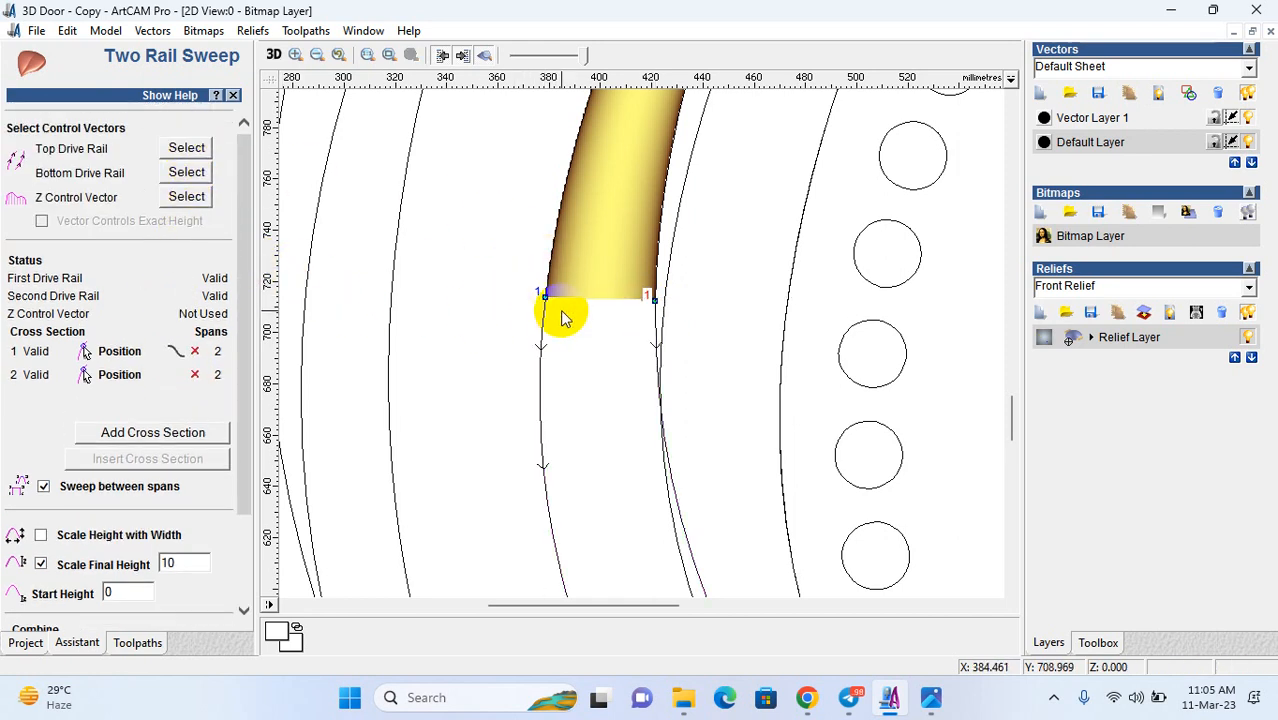
- Delete the cross sections kept from the previous sweep and add the half-circle arc as the only cross section
{"action": "scroll", "coordinate": [562, 313], "scroll_direction": "down", "scroll_amount": 1}
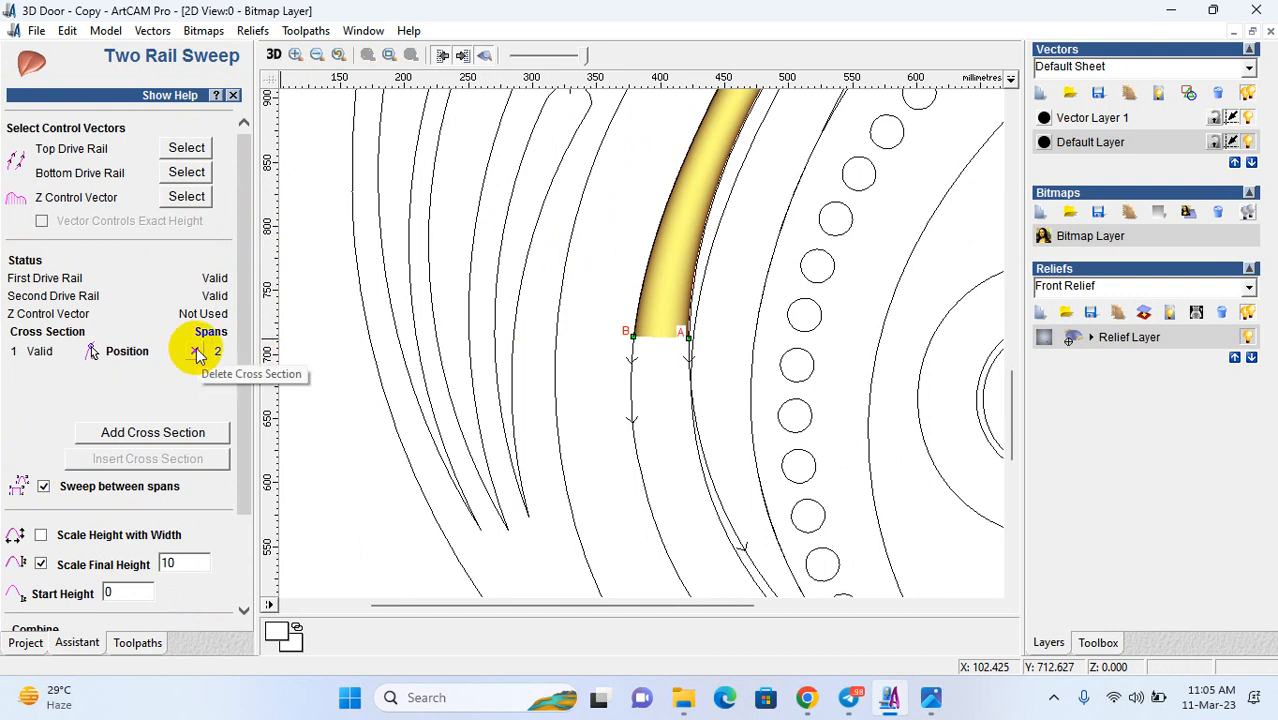
{"action": "left_click", "coordinate": [196, 352]}
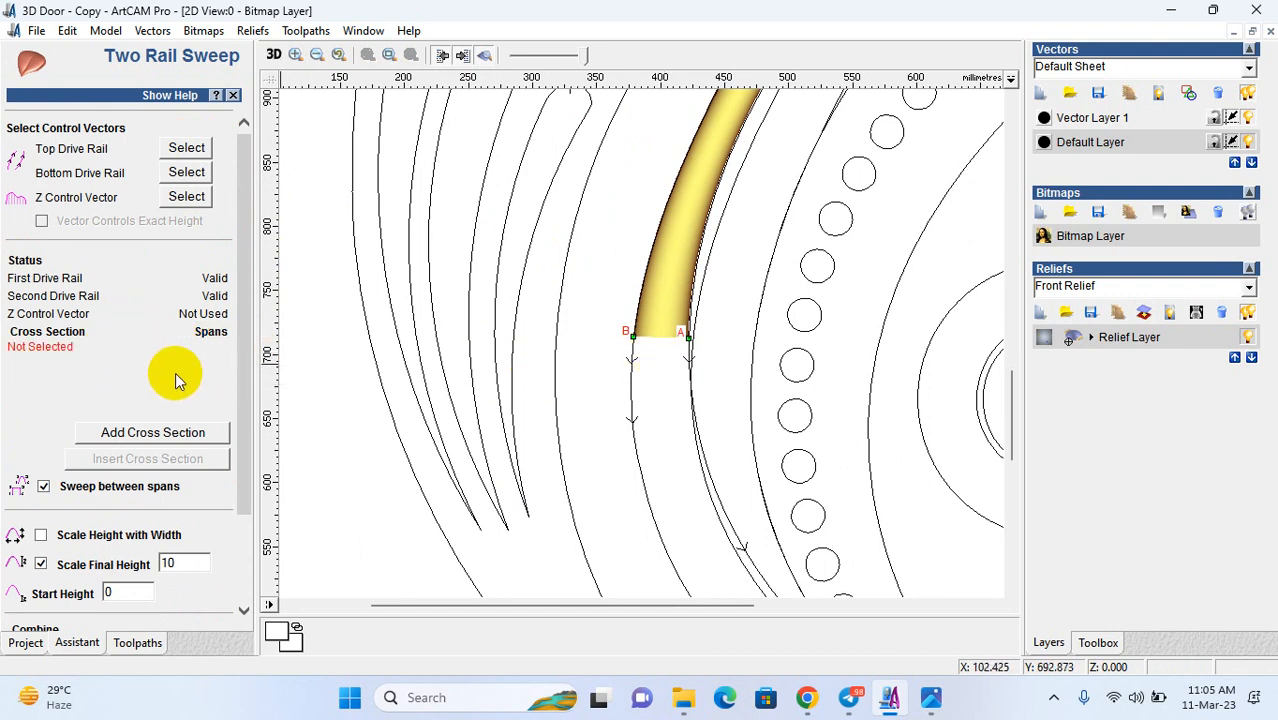
{"action": "scroll", "coordinate": [528, 228], "scroll_direction": "down", "scroll_amount": 3}
{"action": "scroll", "coordinate": [610, 222], "scroll_direction": "up", "scroll_amount": 2}
{"action": "left_click", "coordinate": [543, 172]}
{"action": "left_click", "coordinate": [160, 433]}
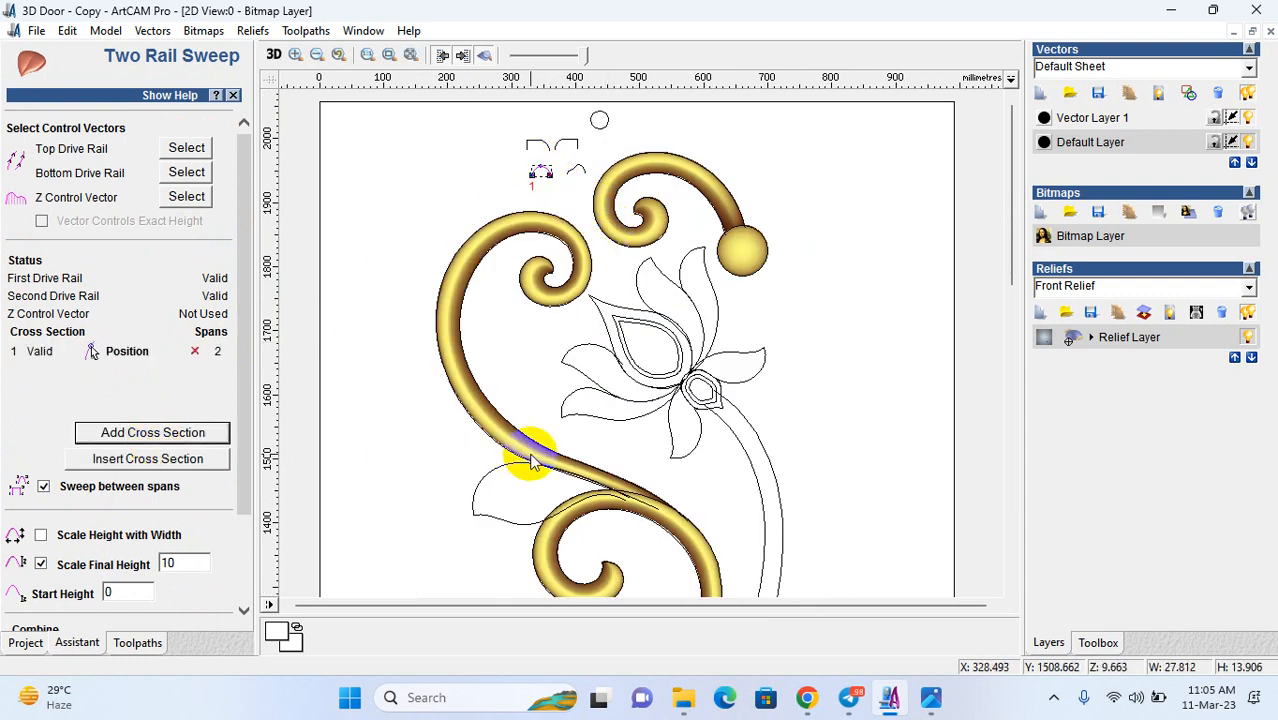
- Assign the flat-topped profile with one rounded end, above the half-circle arc, as the Z control vector
{"action": "scroll", "coordinate": [533, 460], "scroll_direction": "down", "scroll_amount": 2}
{"action": "scroll", "coordinate": [615, 320], "scroll_direction": "up", "scroll_amount": 2}
{"action": "scroll", "coordinate": [630, 290], "scroll_direction": "down", "scroll_amount": 2}
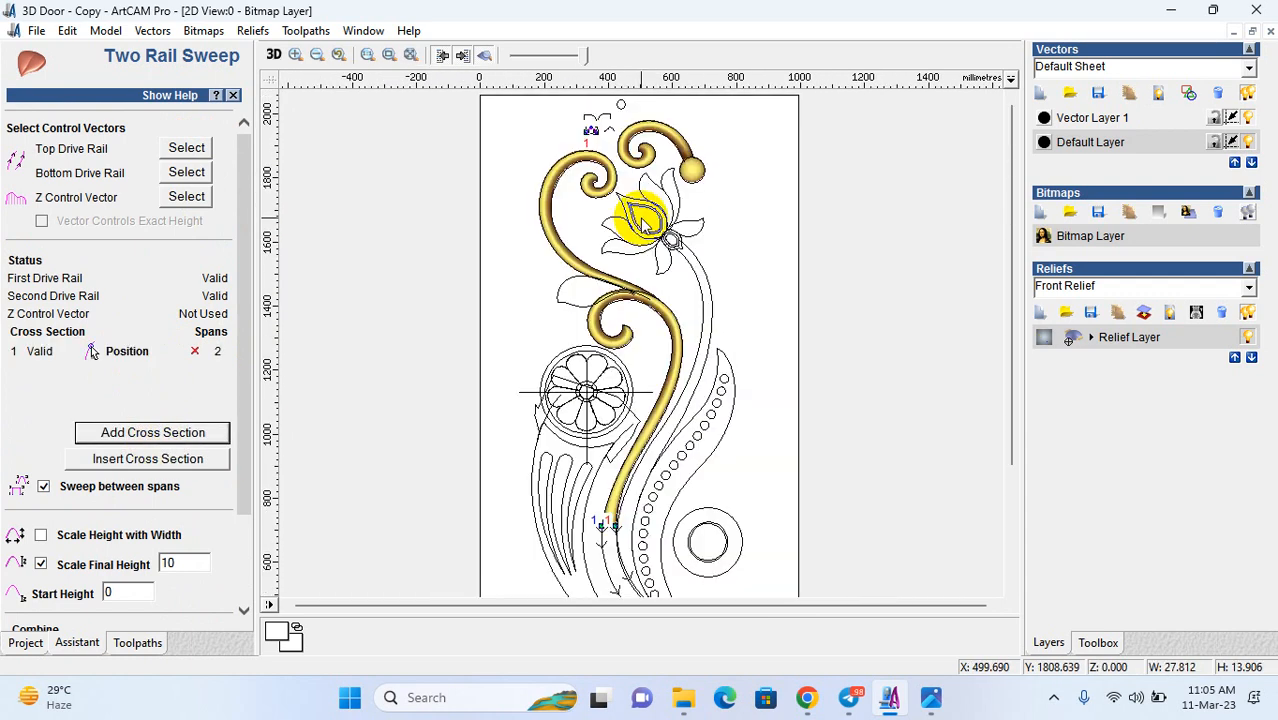
{"action": "scroll", "coordinate": [643, 222], "scroll_direction": "up", "scroll_amount": 3}
{"action": "left_click", "coordinate": [530, 202]}
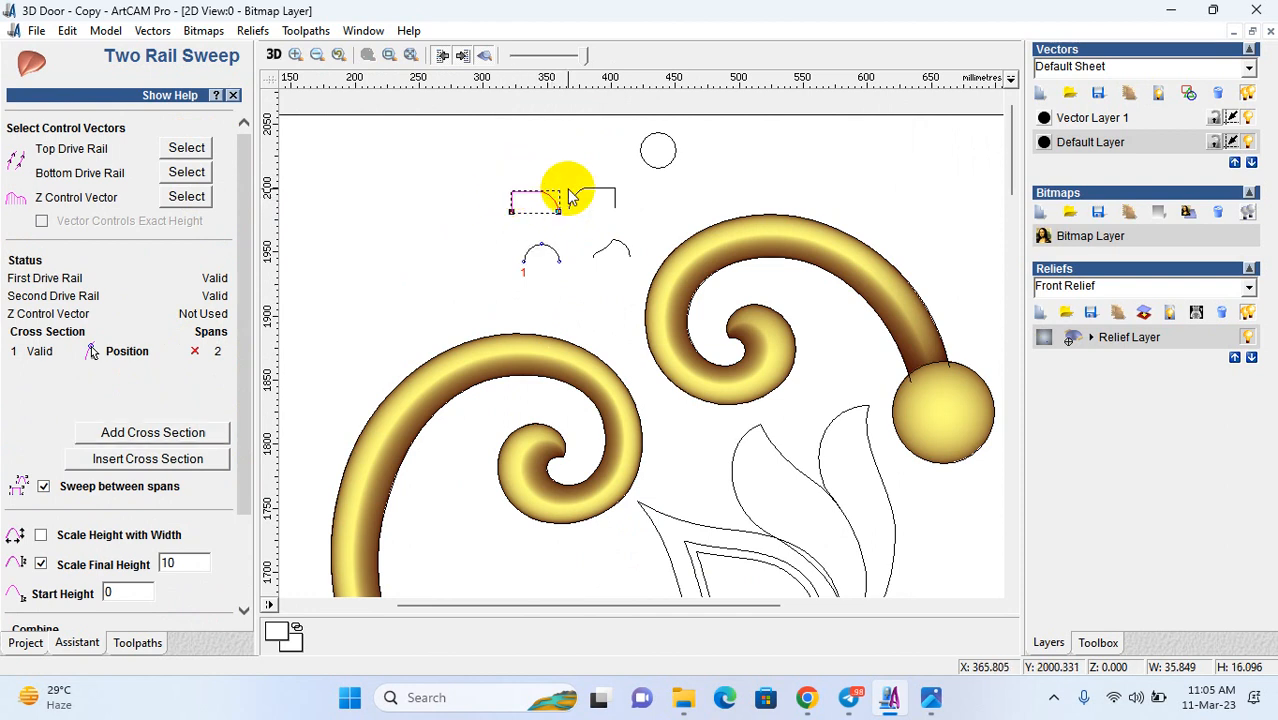
{"action": "left_click", "coordinate": [189, 201]}
- Calculate the two rail sweep for the lowest stem segment down to the large circle, and check the relief in 3D
{"action": "scroll", "coordinate": [457, 448], "scroll_direction": "down", "scroll_amount": 2}
{"action": "scroll", "coordinate": [482, 471], "scroll_direction": "down", "scroll_amount": 1}
{"action": "scroll", "coordinate": [570, 455], "scroll_direction": "up", "scroll_amount": 3}
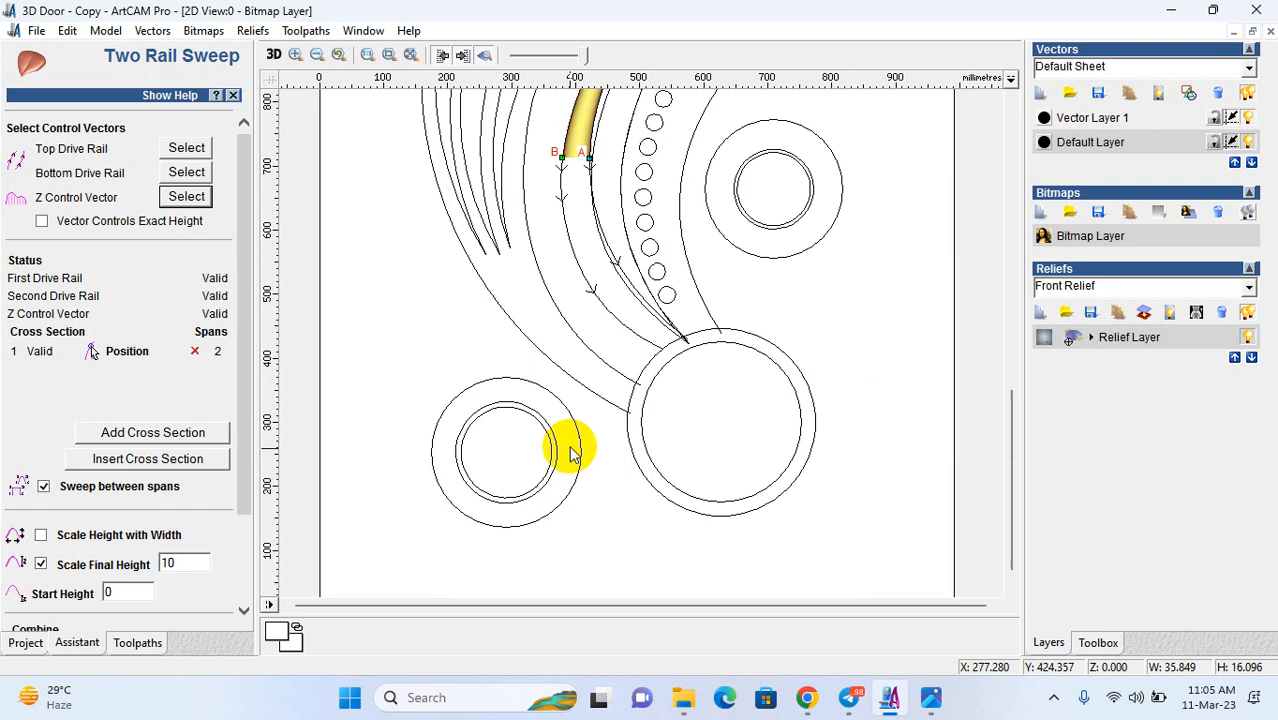
{"action": "scroll", "coordinate": [121, 521], "scroll_direction": "down", "scroll_amount": 3}
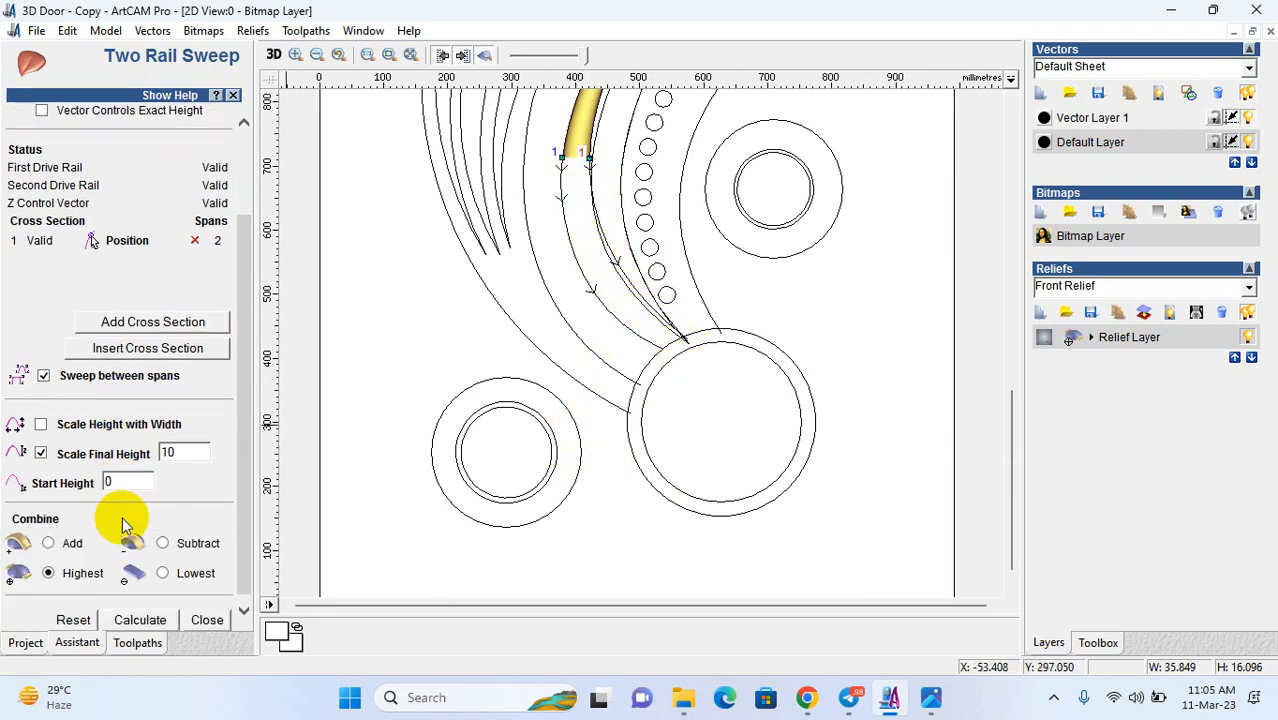
{"action": "scroll", "coordinate": [121, 521], "scroll_direction": "down", "scroll_amount": 1}
{"action": "left_click", "coordinate": [140, 612]}
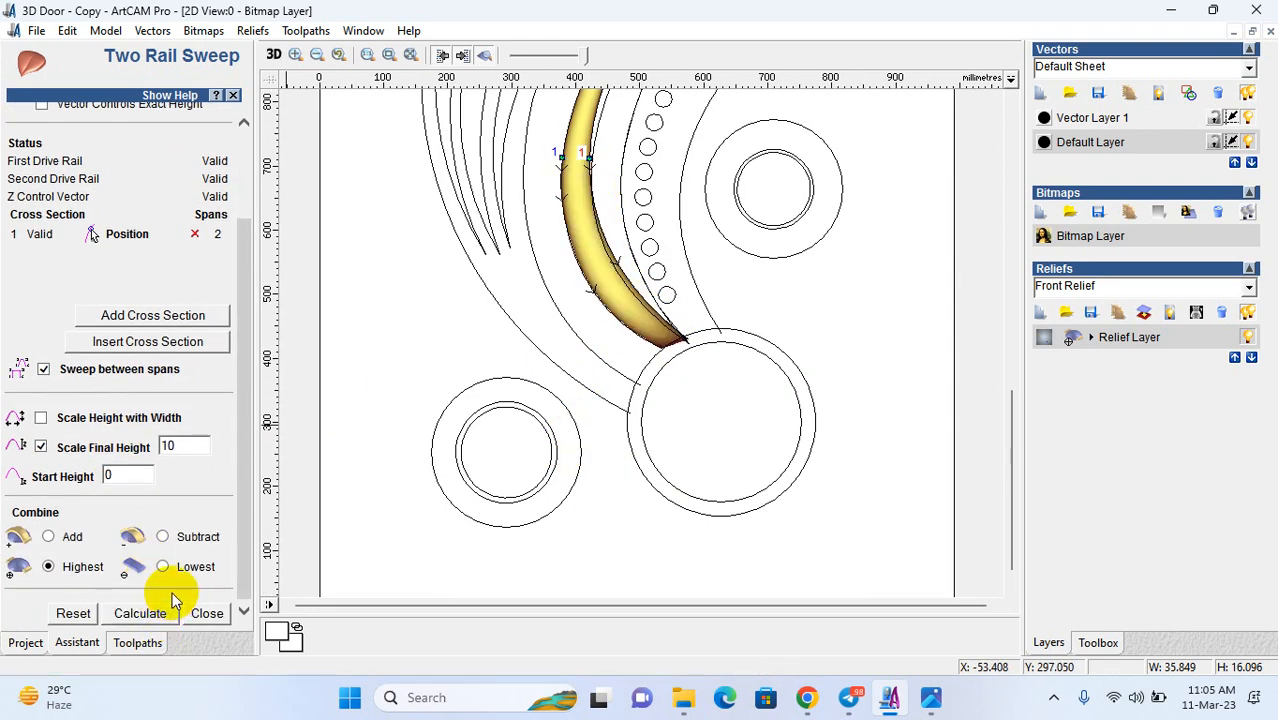
{"action": "left_click", "coordinate": [274, 55]}
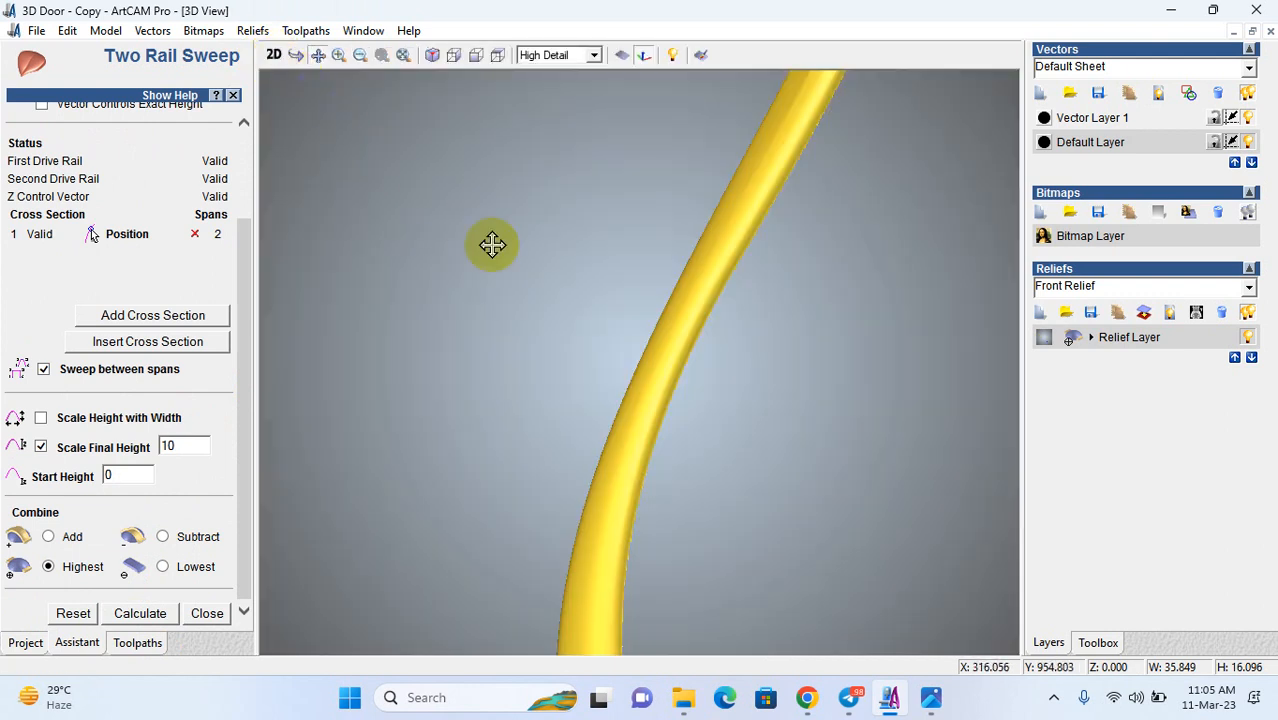
{"action": "left_click_drag", "start_coordinate": [451, 420], "coordinate": [303, 72]}
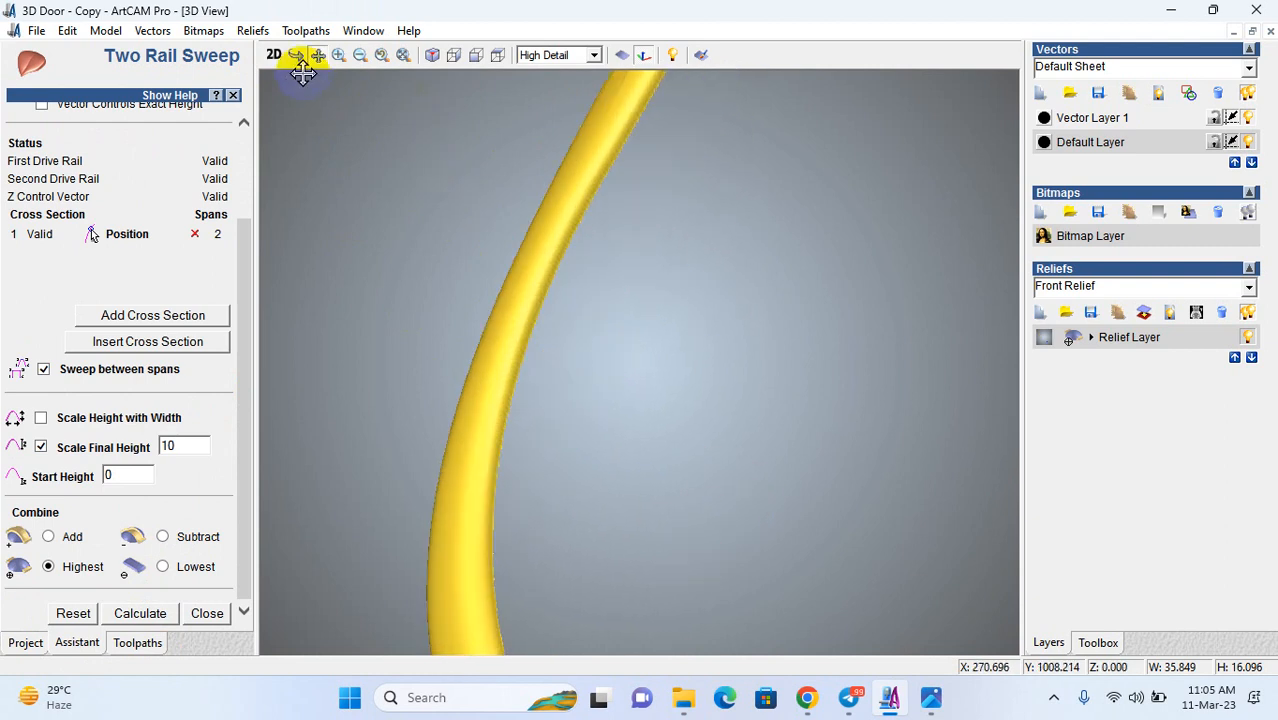
{"action": "left_click", "coordinate": [273, 55]}
{"action": "scroll", "coordinate": [720, 310], "scroll_direction": "down", "scroll_amount": 3}
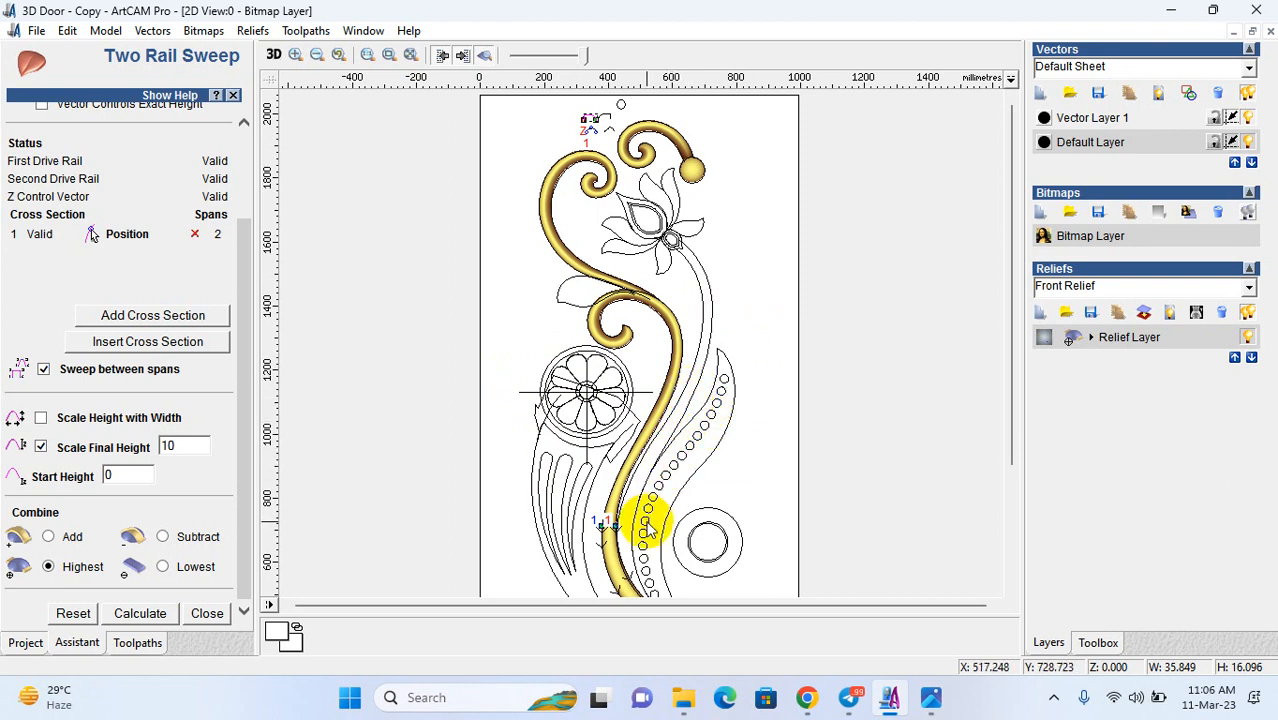
{"action": "left_click", "coordinate": [1052, 700]}
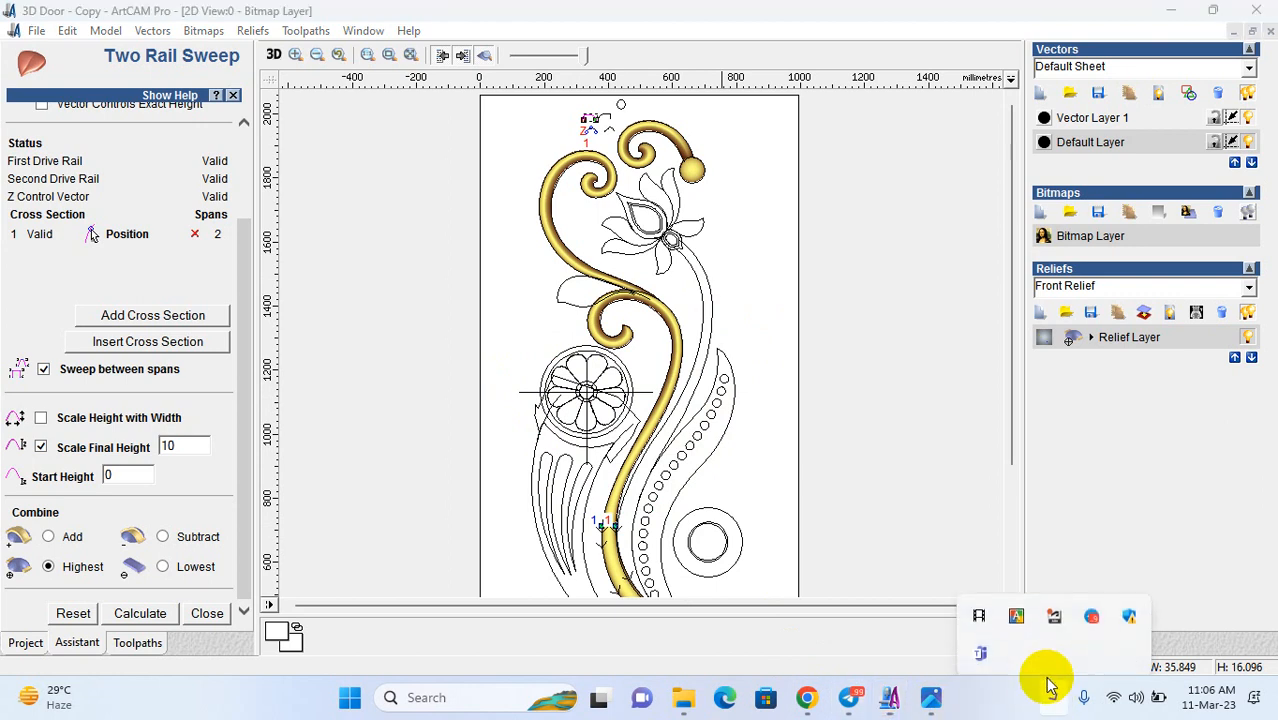